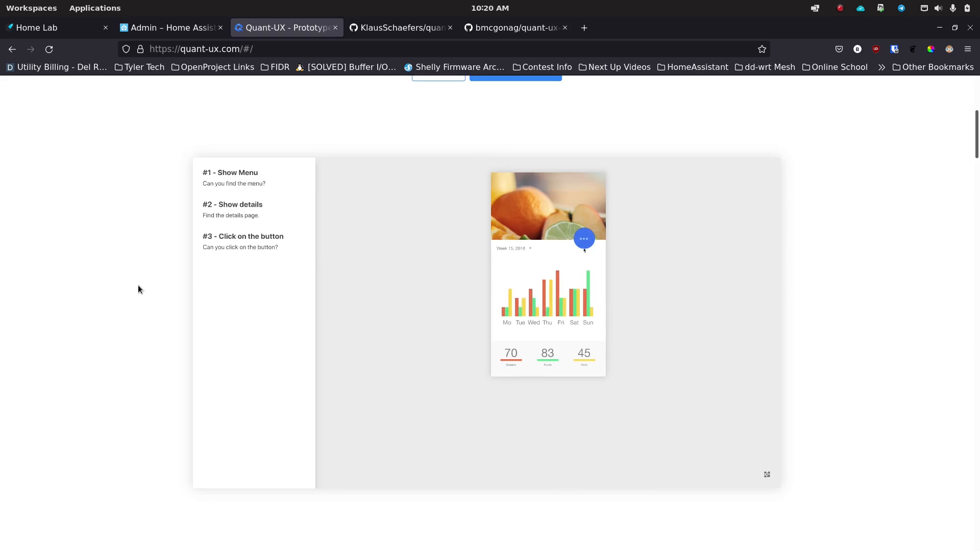
# Step: Go to the Quant UX Pricing page and review the free 0$ account's unlimited prototypes, tests and teams
pyautogui.scroll(5, 138, 290)
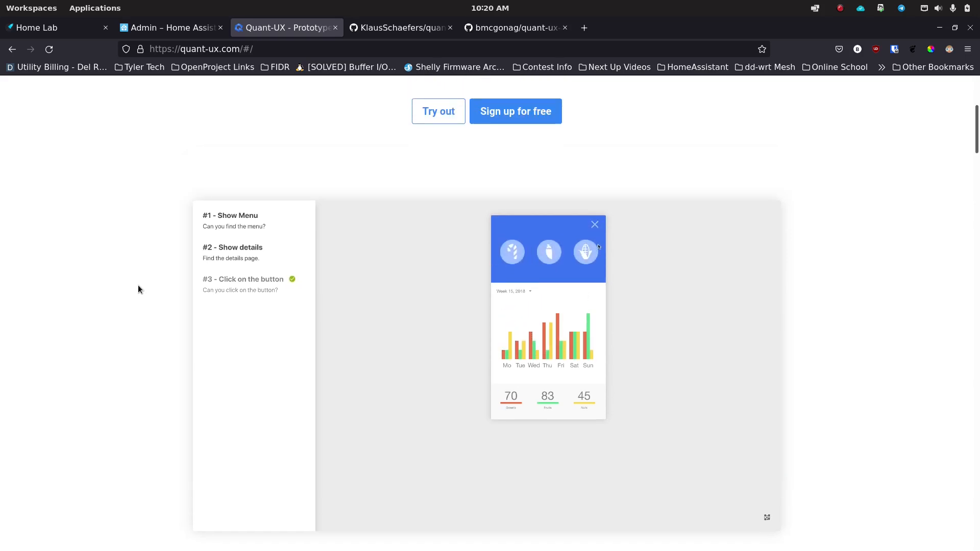
pyautogui.scroll(1, 138, 290)
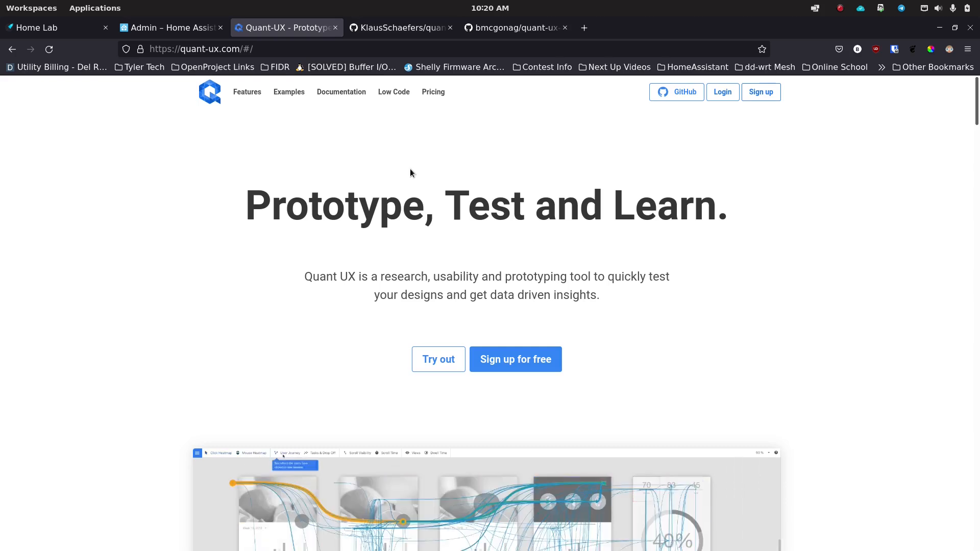
pyautogui.scroll(-6, 145, 260)
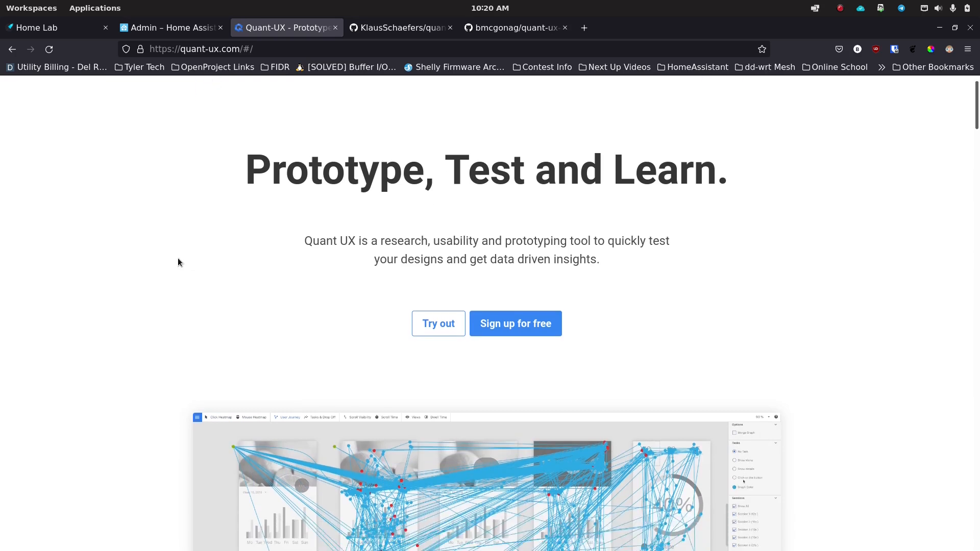
pyautogui.scroll(1, 142, 261)
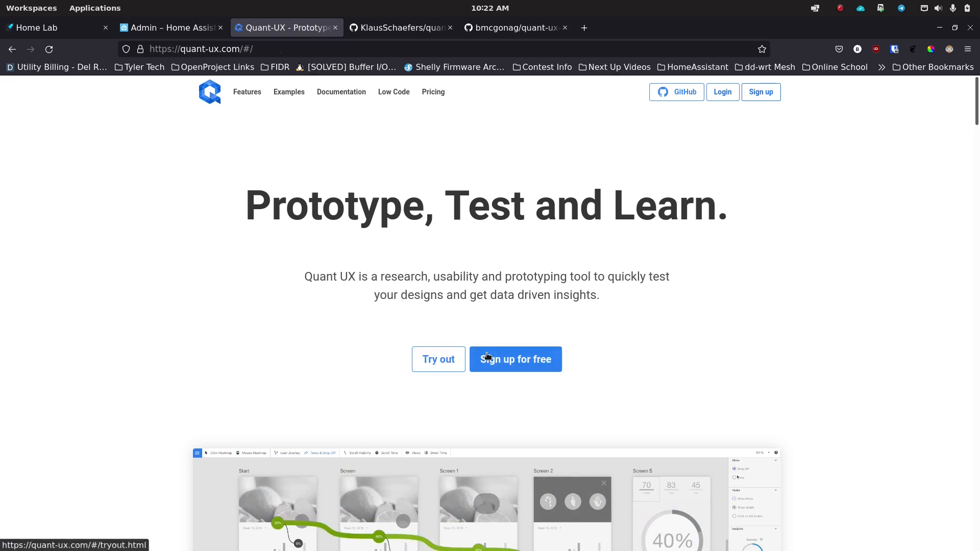
pyautogui.click(434, 92)
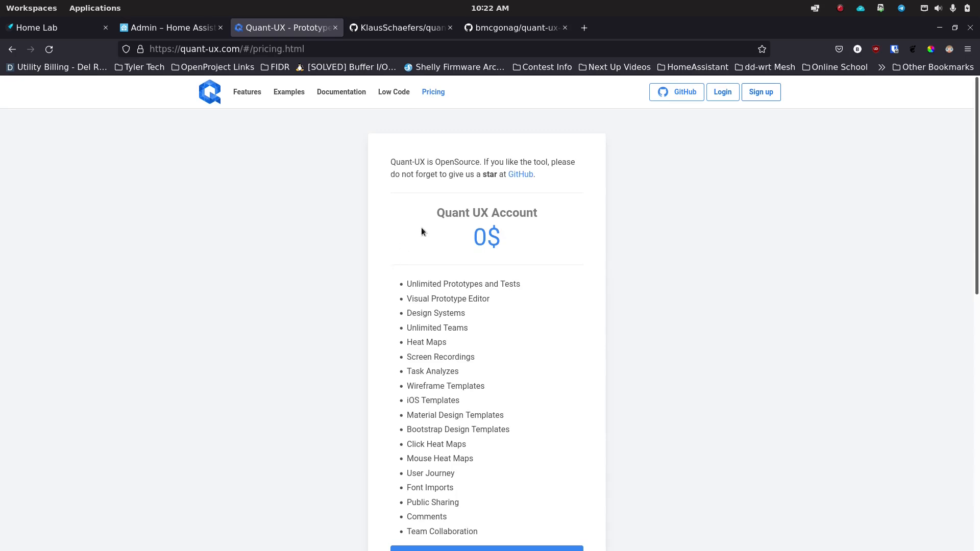
pyautogui.scroll(-6, 388, 305)
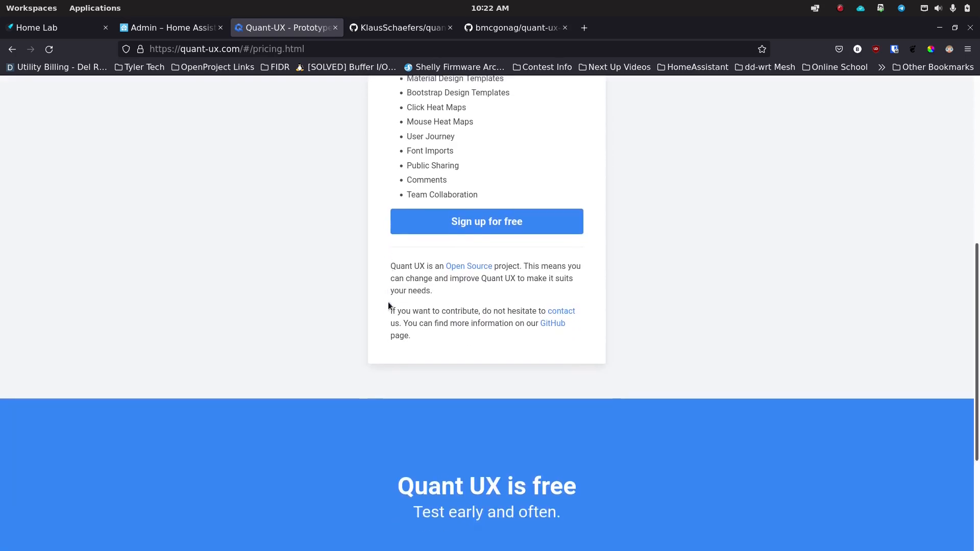
pyautogui.scroll(4, 388, 305)
pyautogui.scroll(-6, 388, 305)
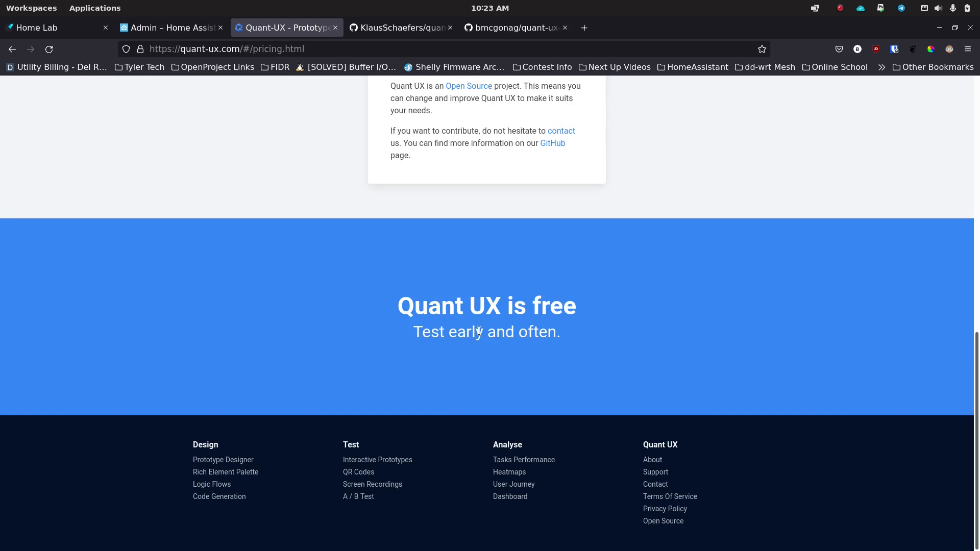
pyautogui.scroll(10, 425, 337)
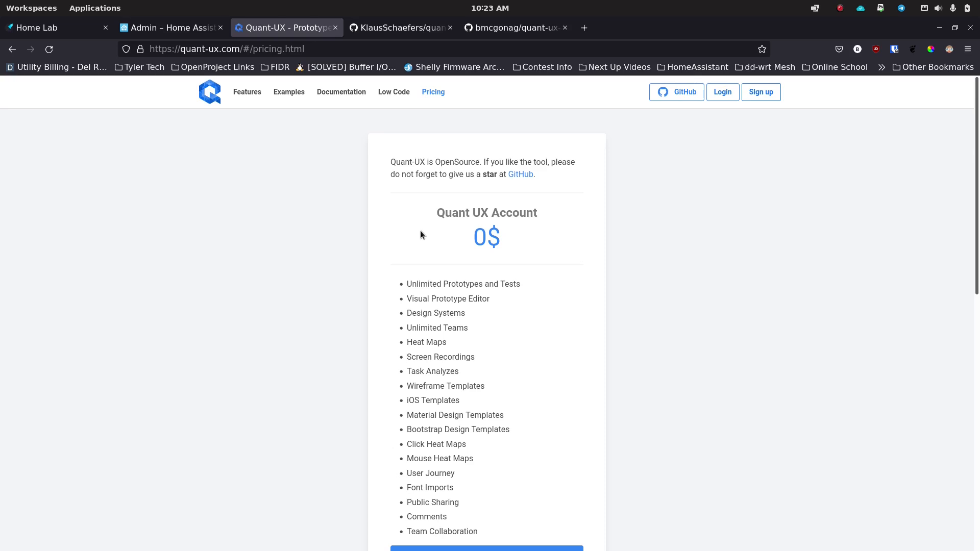
# Step: Switch to the quant-ux GitHub repository and read through its README setup and installation sections
pyautogui.click(416, 29)
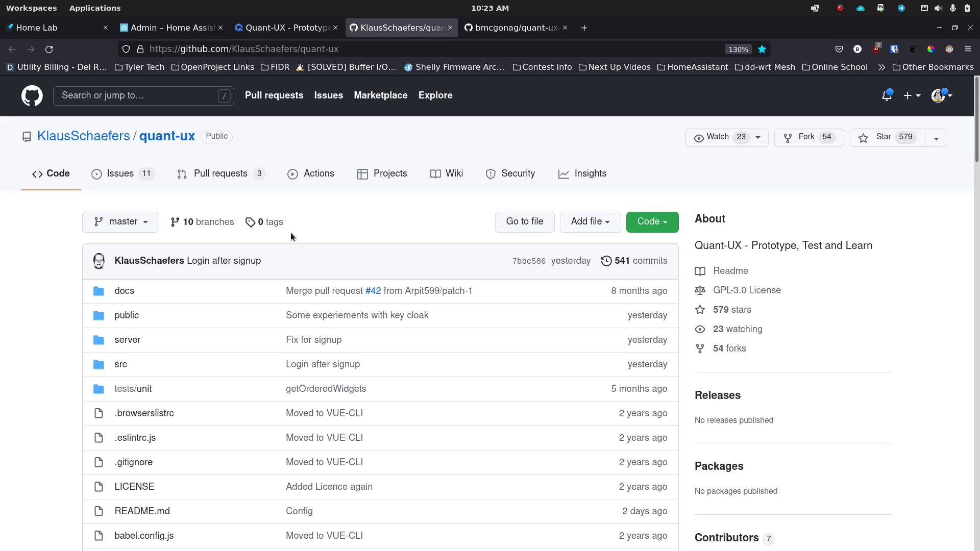
pyautogui.scroll(-5, 290, 232)
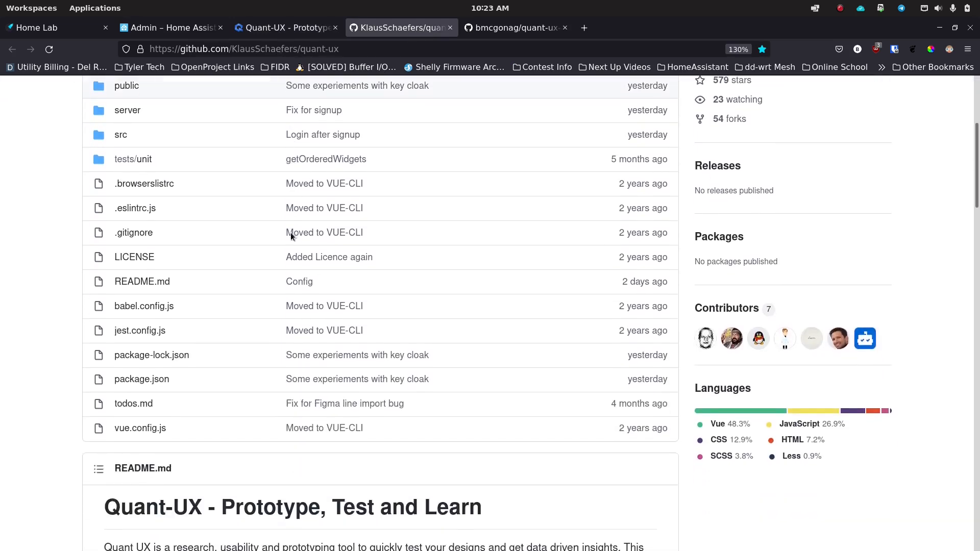
pyautogui.scroll(5, 245, 205)
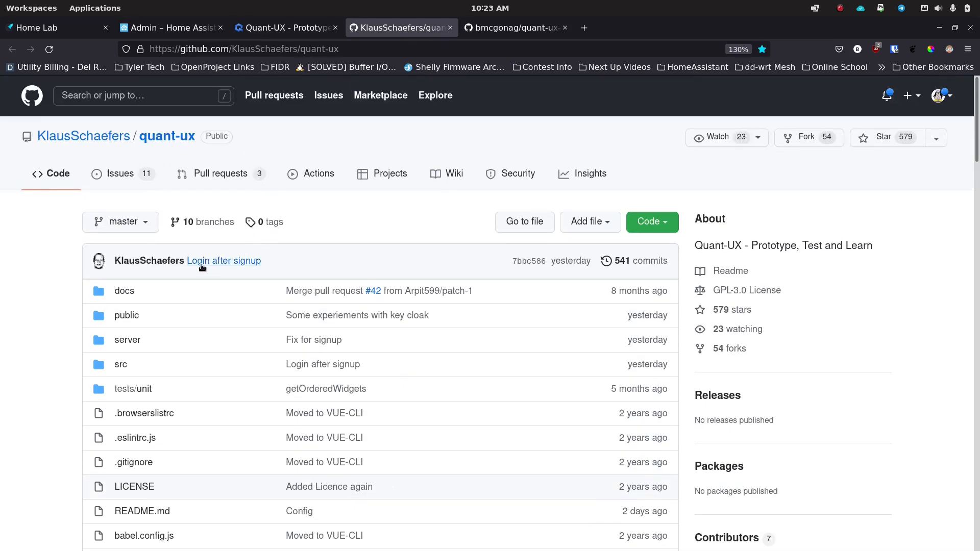
pyautogui.scroll(-3, 201, 265)
pyautogui.scroll(-6, 201, 265)
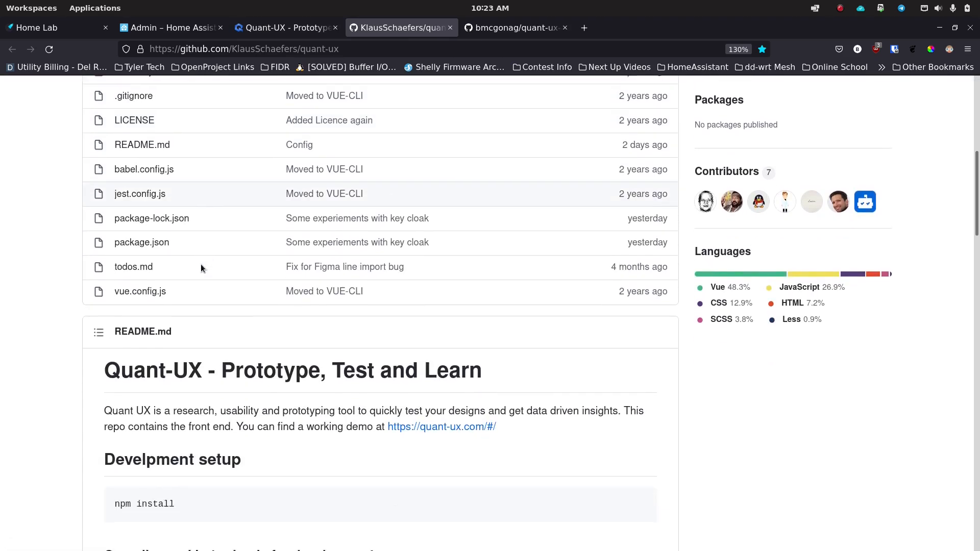
pyautogui.scroll(-3, 200, 268)
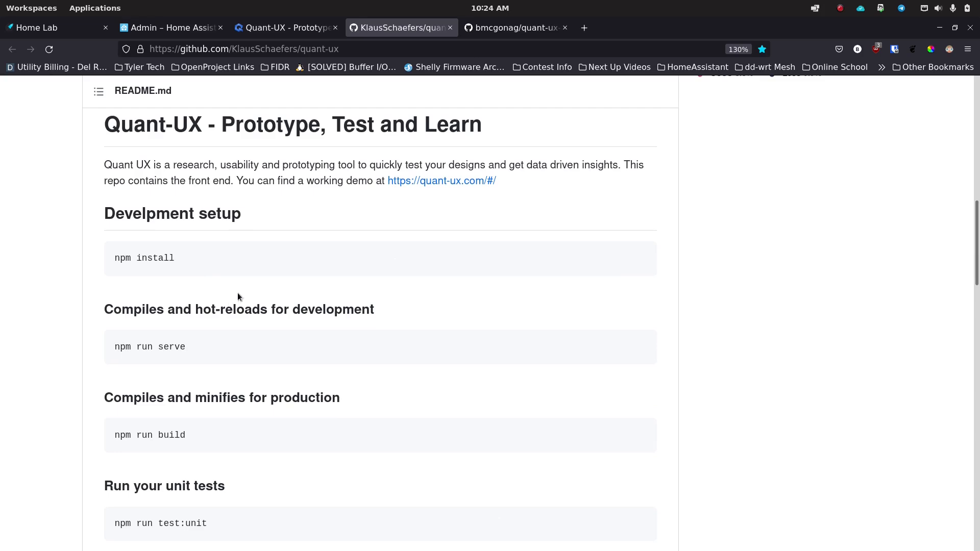
pyautogui.scroll(-9, 215, 289)
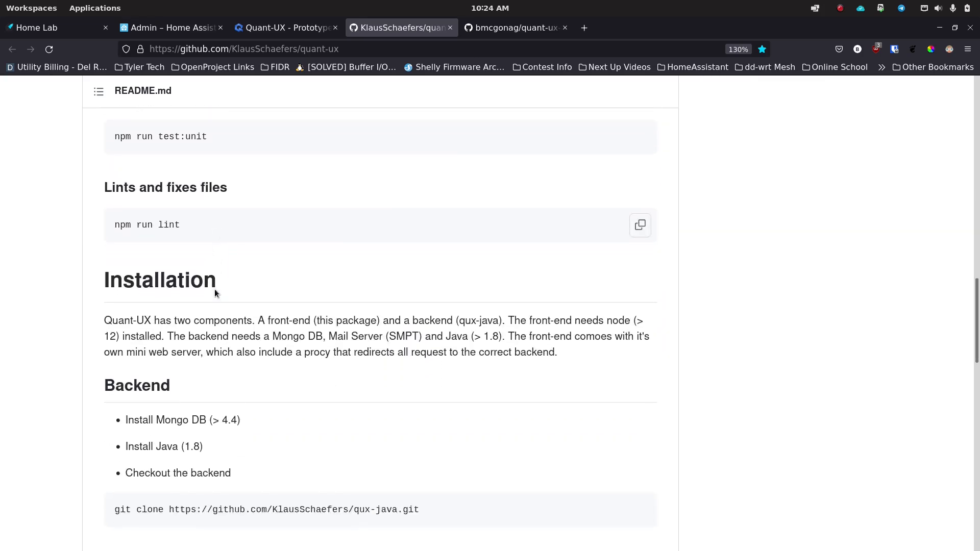
pyautogui.scroll(-2, 271, 296)
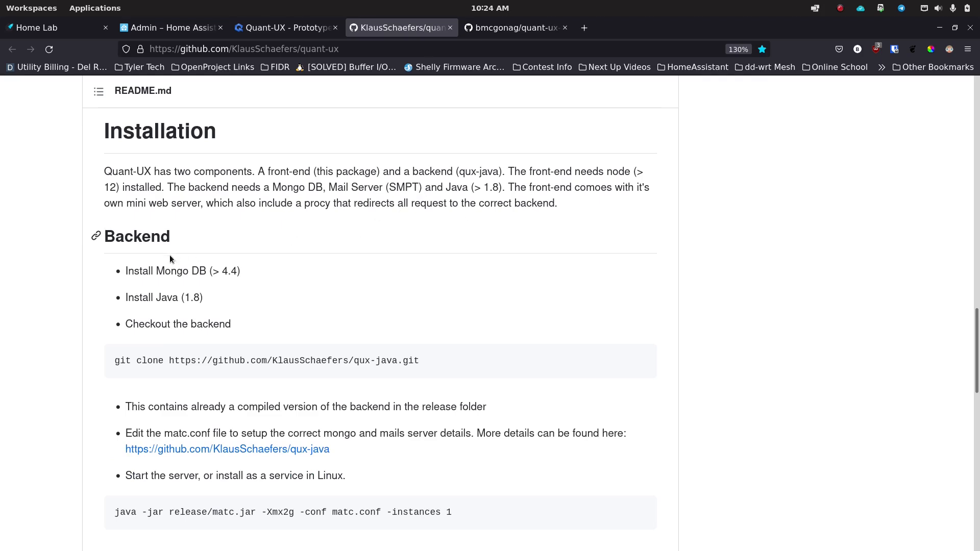
pyautogui.scroll(-2, 337, 342)
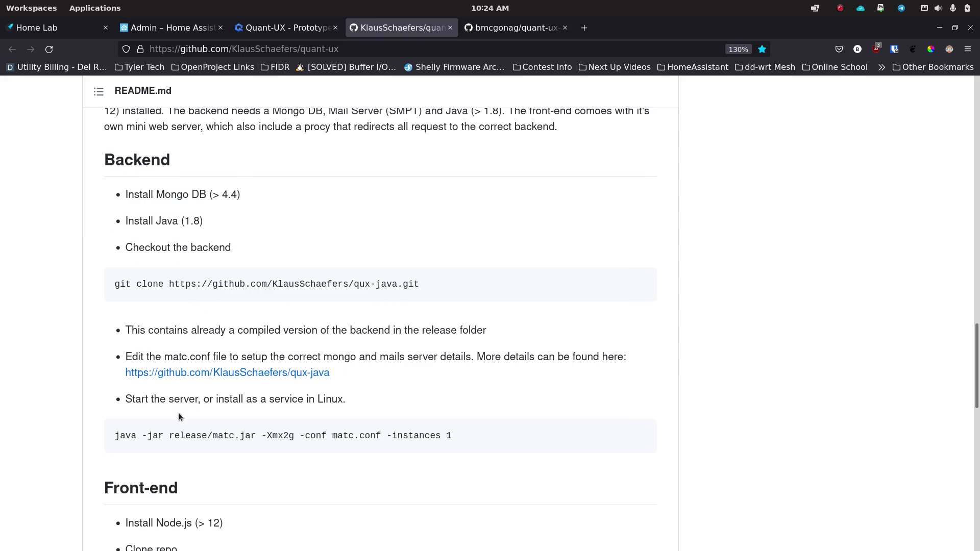
pyautogui.scroll(-5, 275, 367)
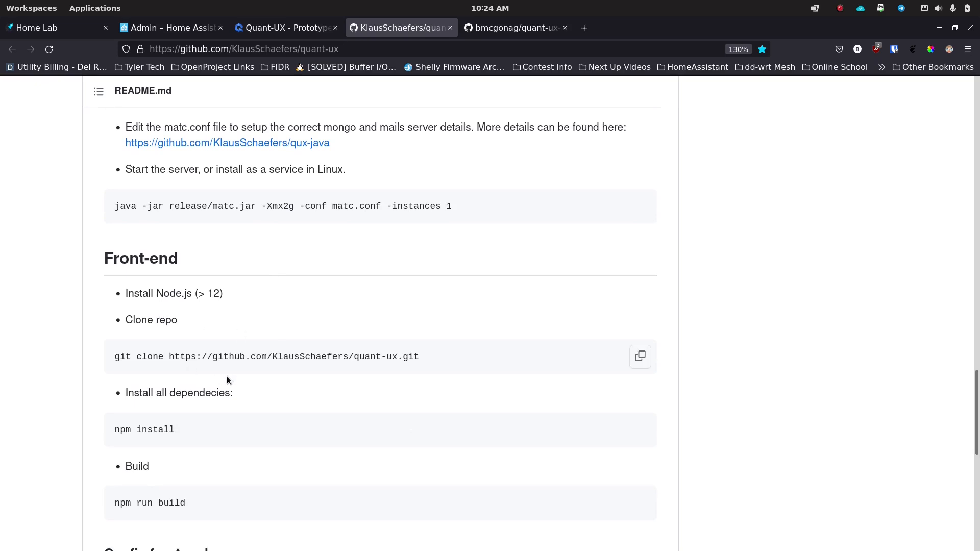
pyautogui.scroll(-5, 227, 378)
pyautogui.scroll(-2, 227, 376)
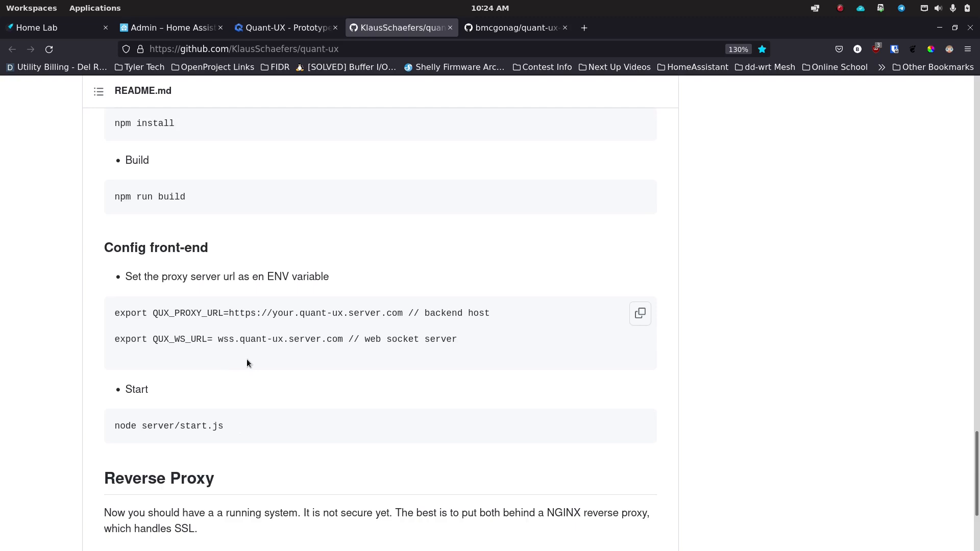
pyautogui.scroll(-4, 246, 362)
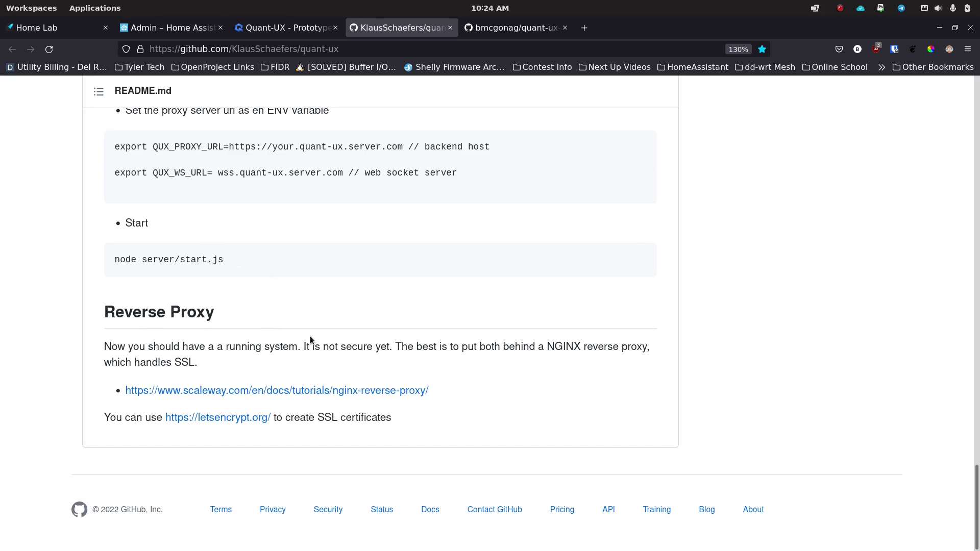
pyautogui.scroll(20, 311, 336)
pyautogui.scroll(1, 311, 336)
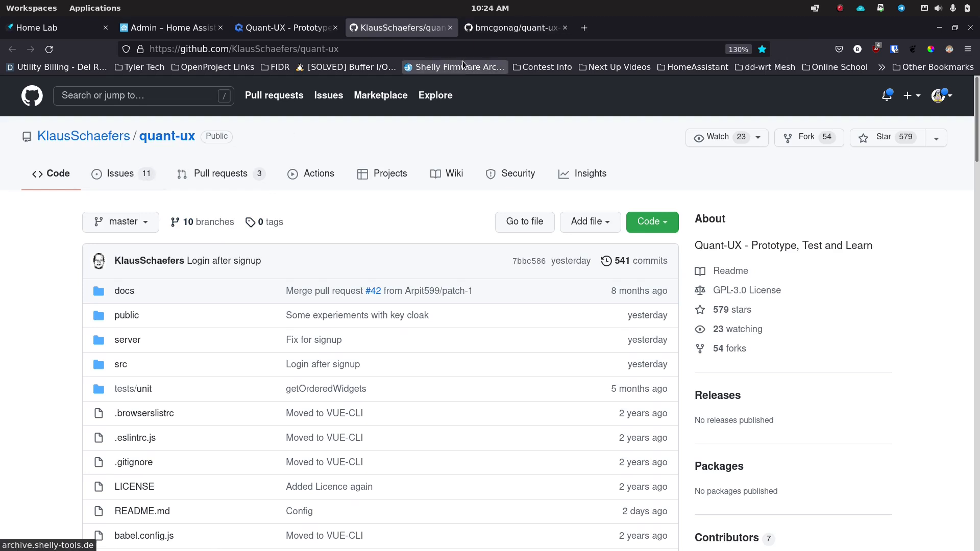
# Step: Review the quant-ux-docker README's environment variable, port and volume tables, ending back at the top
pyautogui.click(505, 29)
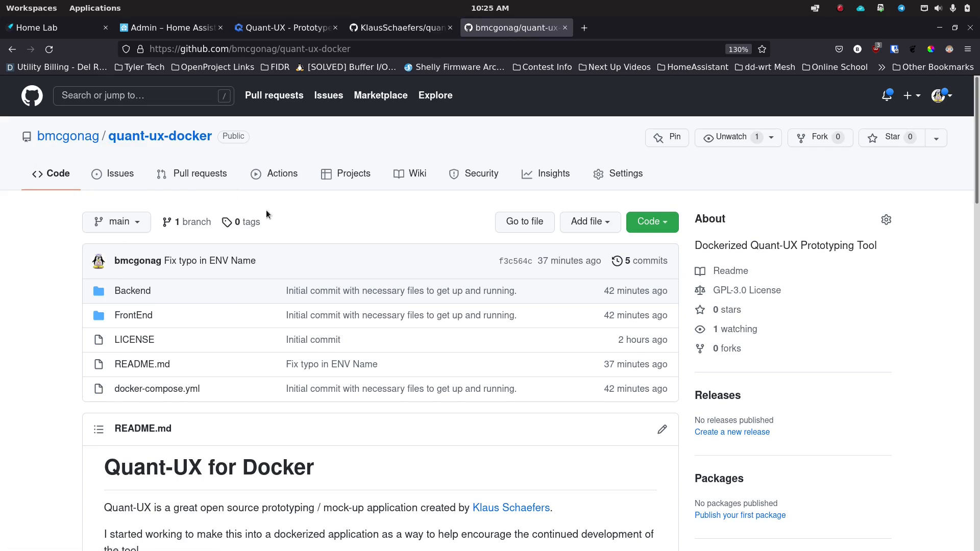
pyautogui.scroll(-5, 271, 214)
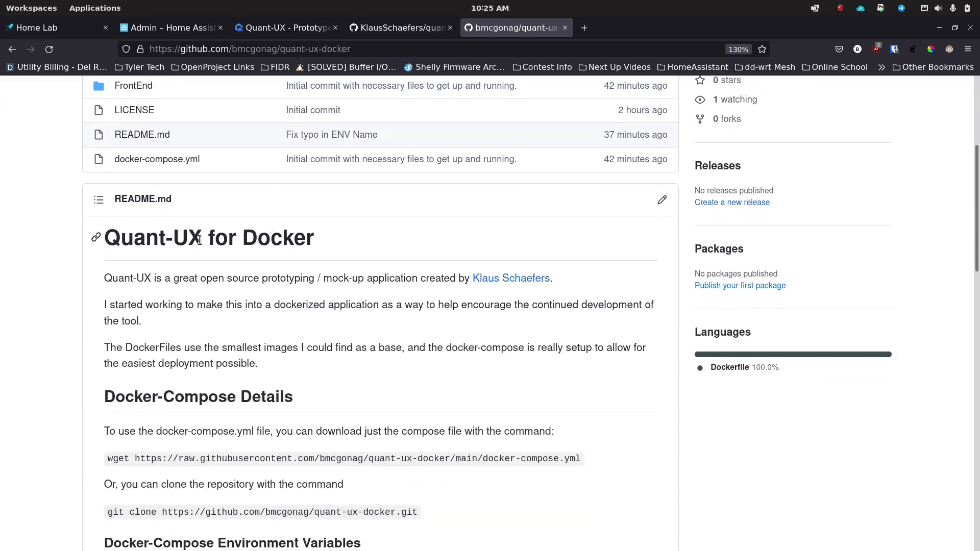
pyautogui.scroll(-2, 276, 289)
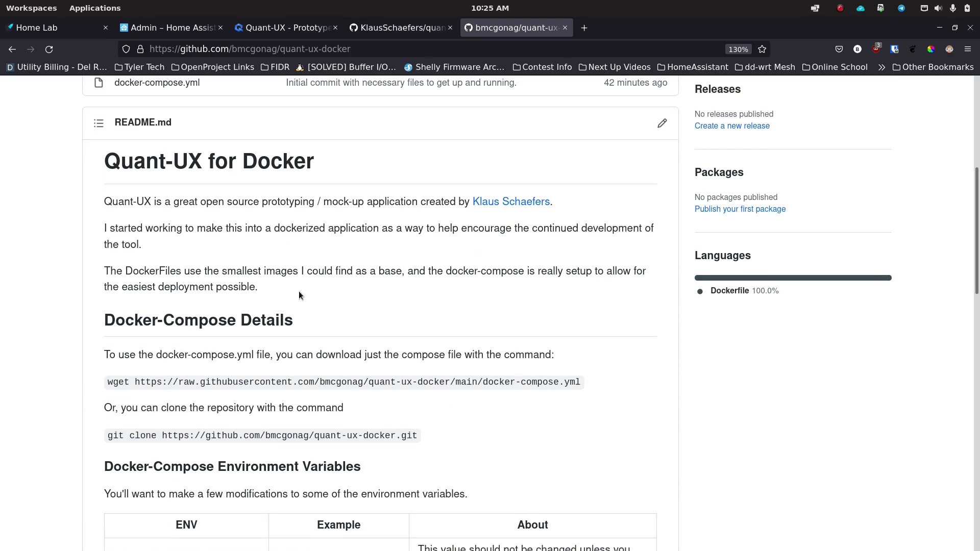
pyautogui.scroll(-3, 301, 291)
pyautogui.scroll(4, 301, 290)
pyautogui.scroll(-1, 302, 290)
pyautogui.scroll(-3, 408, 289)
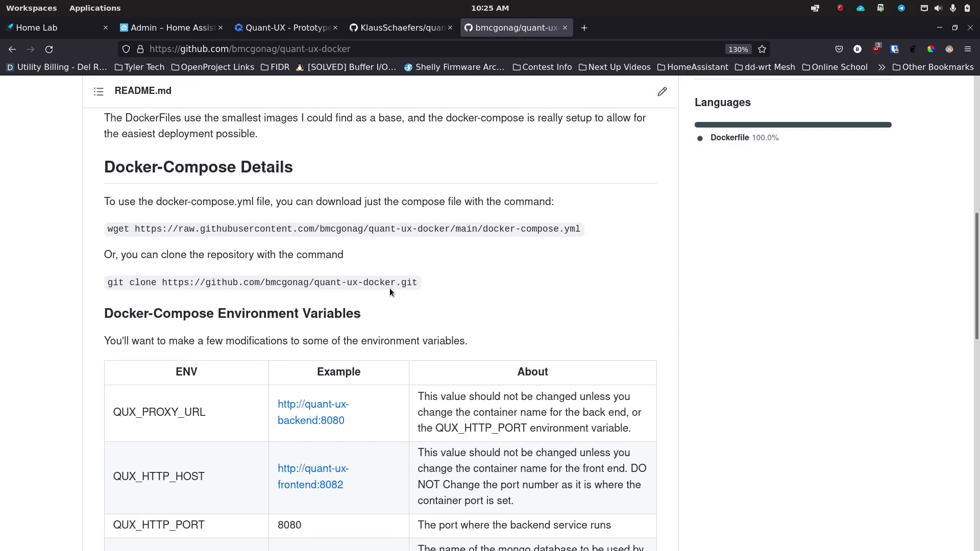
pyautogui.scroll(-2, 390, 289)
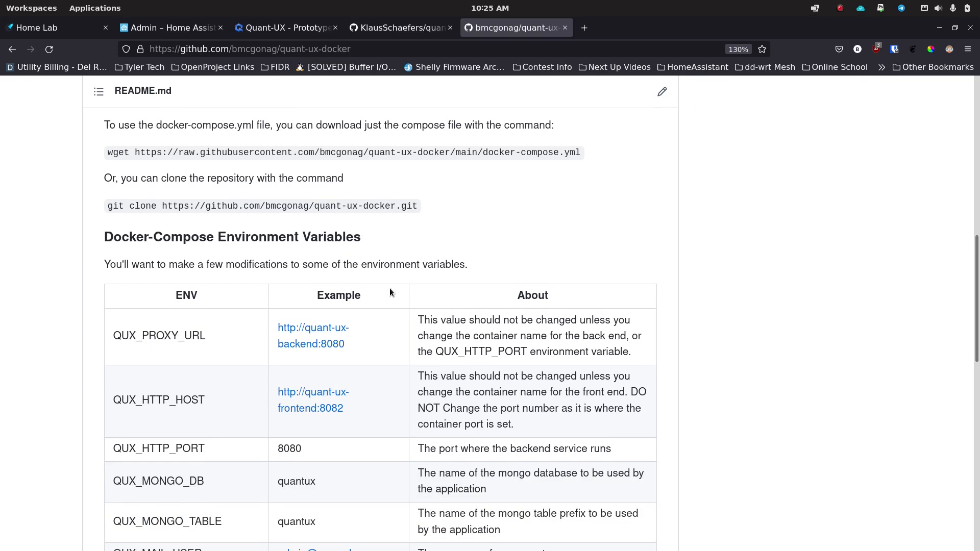
pyautogui.scroll(-4, 391, 288)
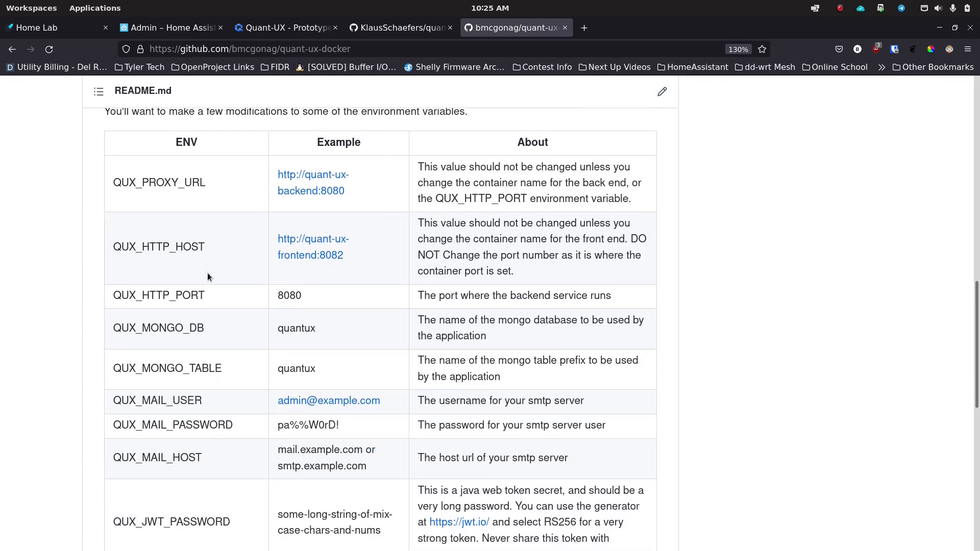
pyautogui.scroll(-2, 198, 405)
pyautogui.scroll(-2, 198, 404)
pyautogui.scroll(-2, 209, 388)
pyautogui.scroll(1, 215, 373)
pyautogui.scroll(5, 215, 372)
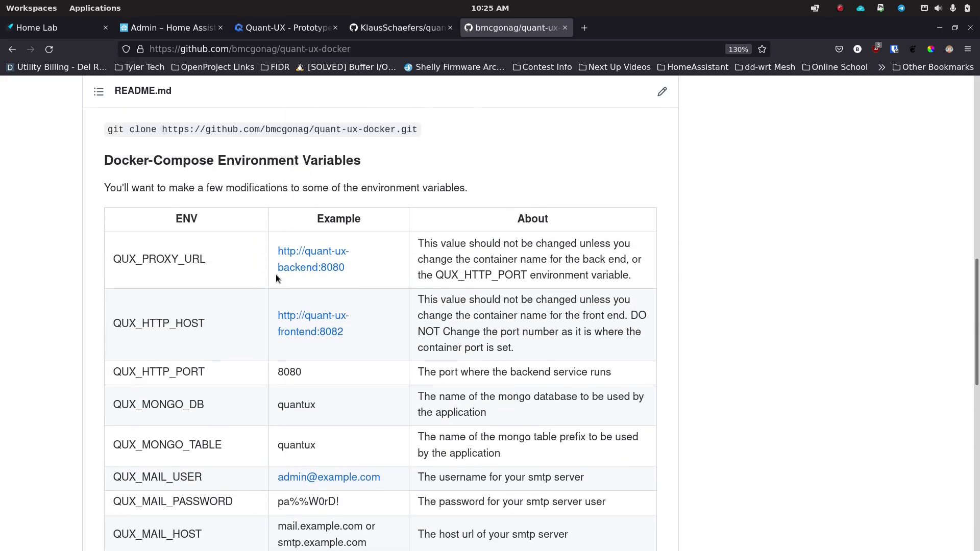
pyautogui.scroll(-10, 221, 398)
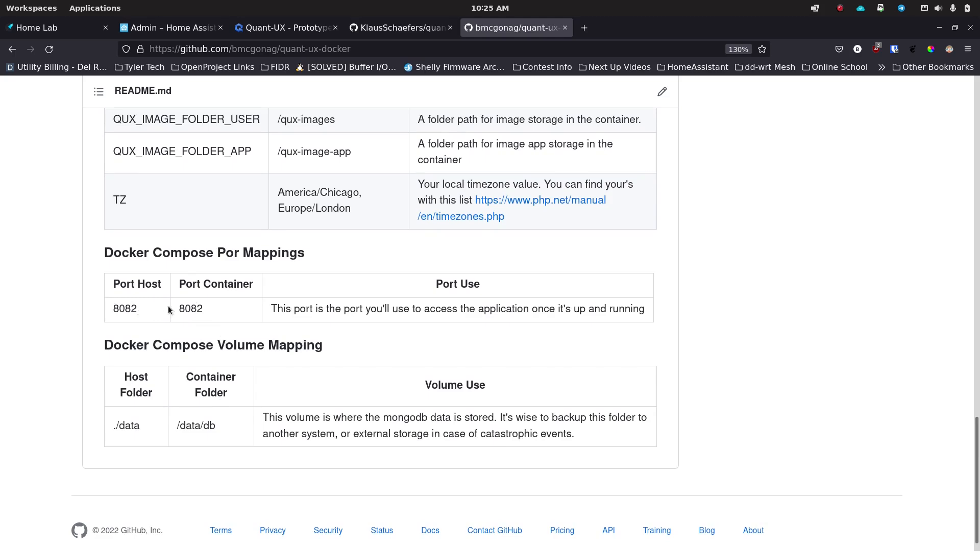
pyautogui.scroll(-1, 202, 309)
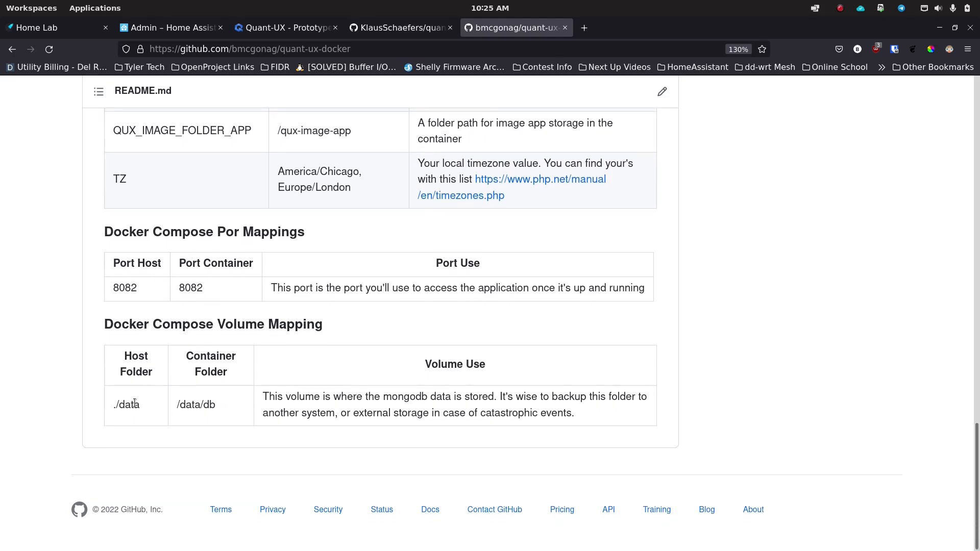
pyautogui.press('Home')
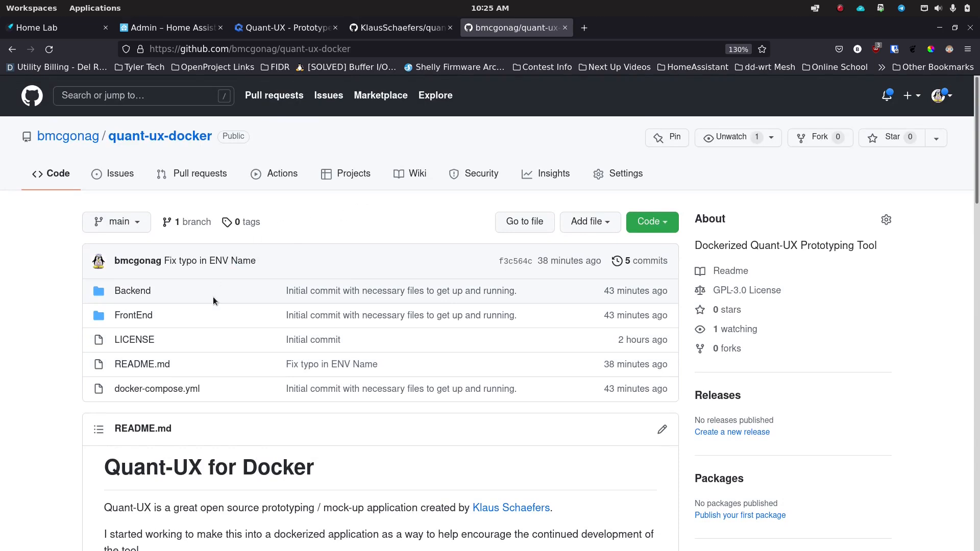
pyautogui.click(175, 389)
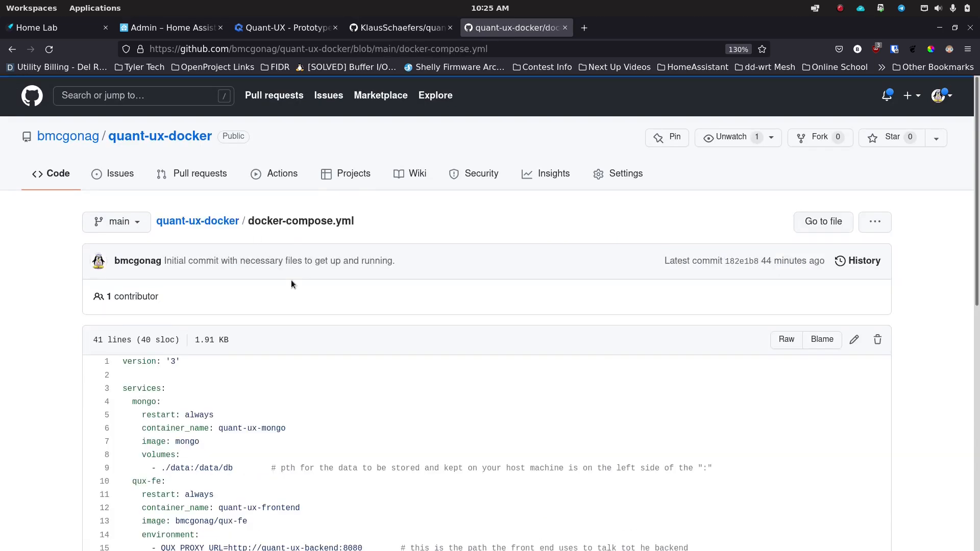
pyautogui.scroll(-8, 222, 341)
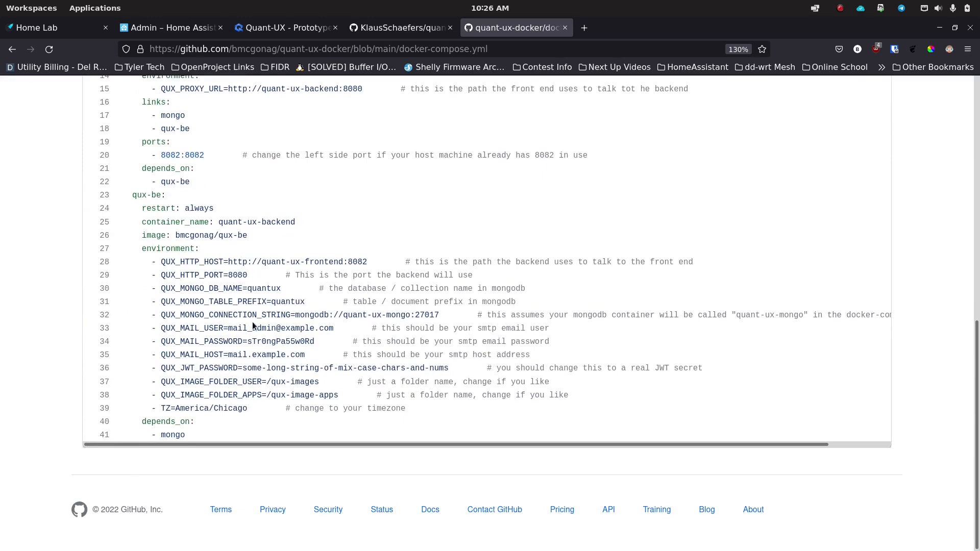
pyautogui.scroll(3, 249, 367)
pyautogui.scroll(10, 248, 366)
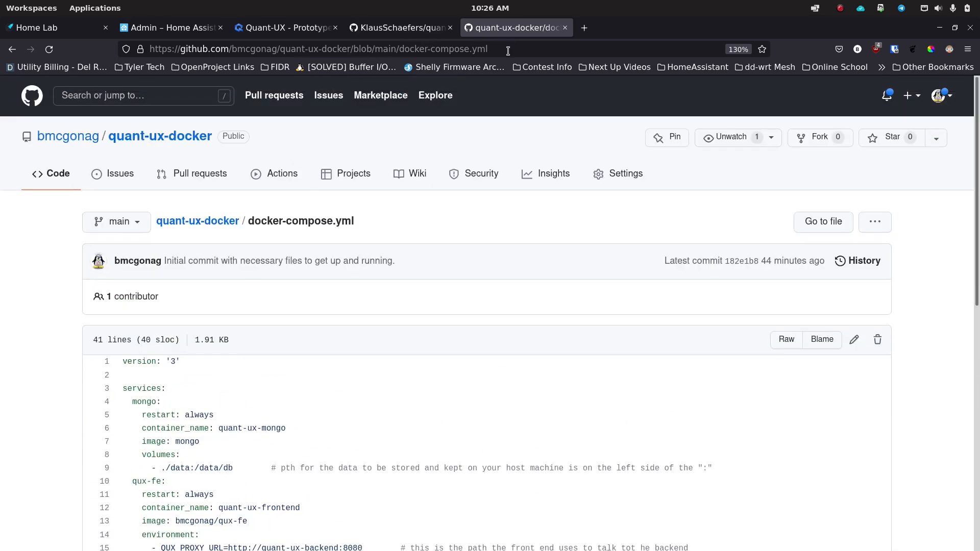
pyautogui.moveTo(421, 549)
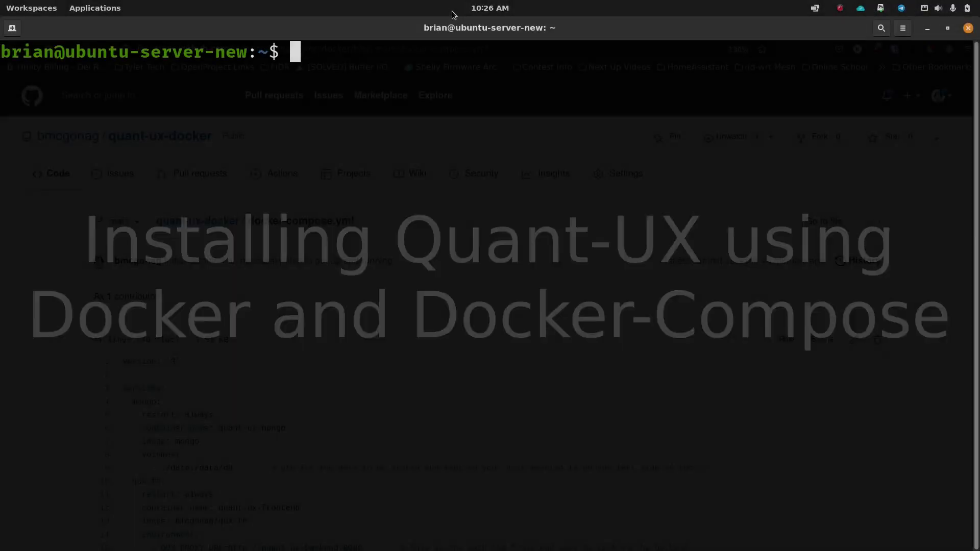
# Step: Enter the docker directory, list its contents and clear the terminal
pyautogui.write('cd docker')
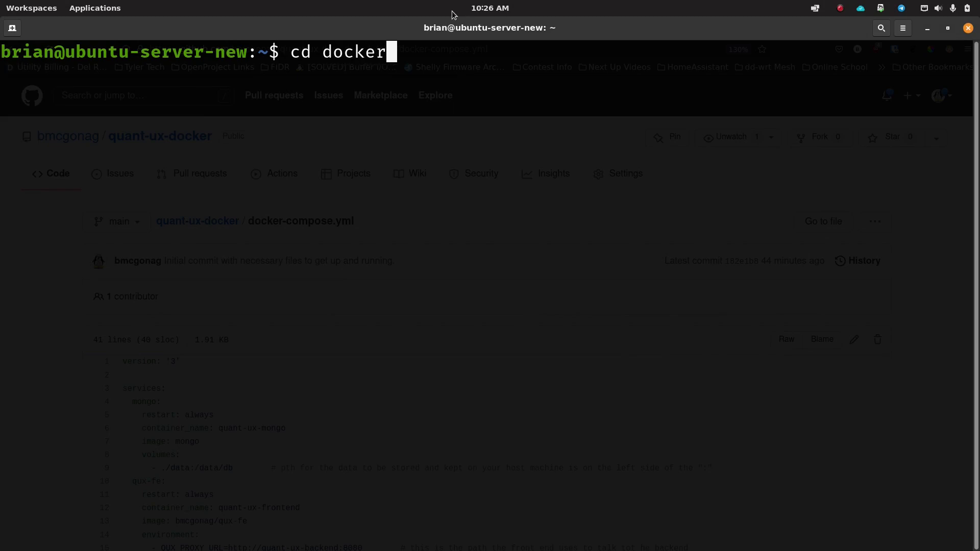
pyautogui.press('Return')
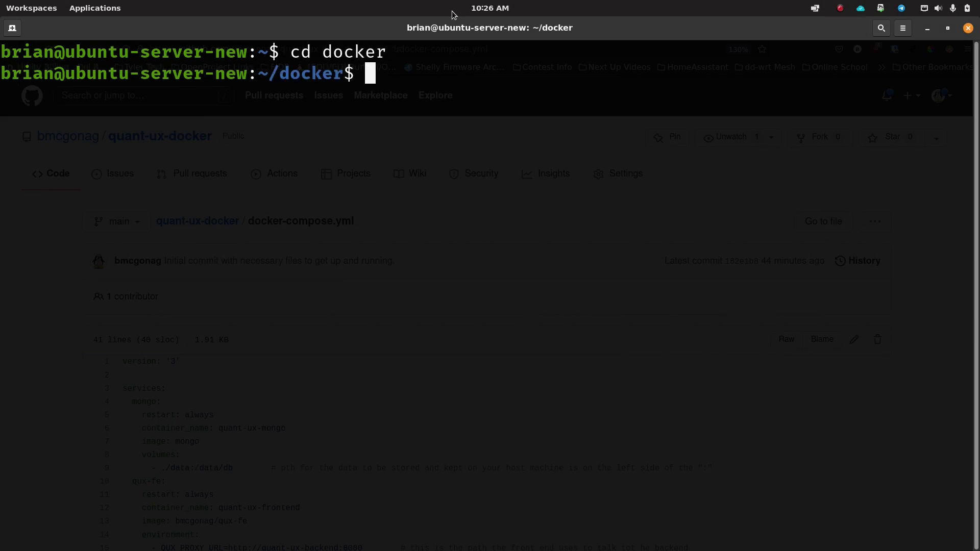
pyautogui.write('ls')
pyautogui.press('Return')
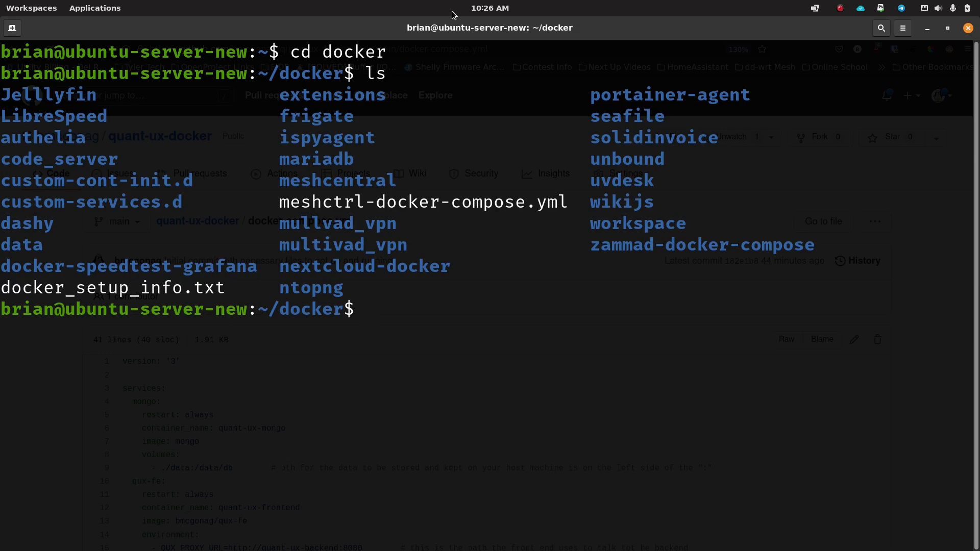
pyautogui.write('clear')
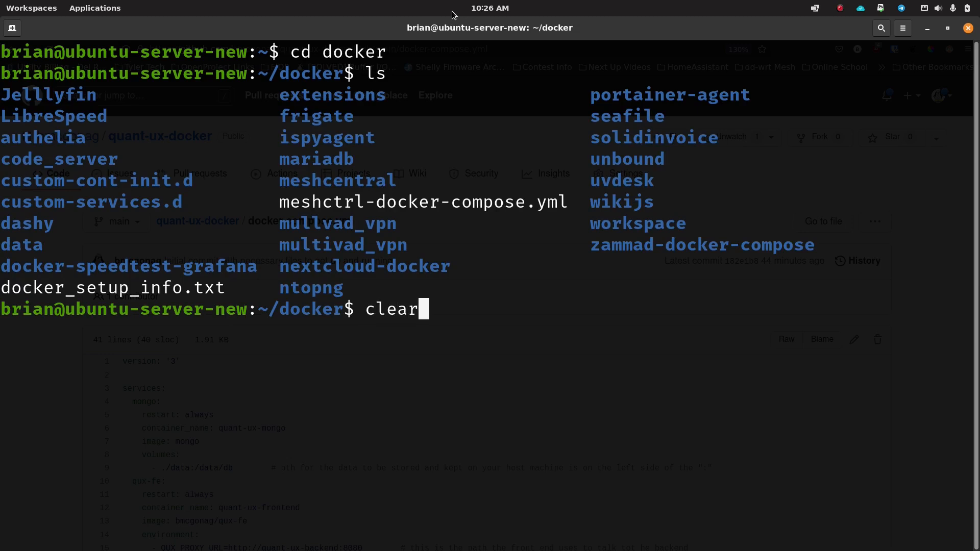
pyautogui.press('Return')
# Step: Create a quant-ux folder, move into it and confirm it is empty
pyautogui.write('mkdir quant-ux')
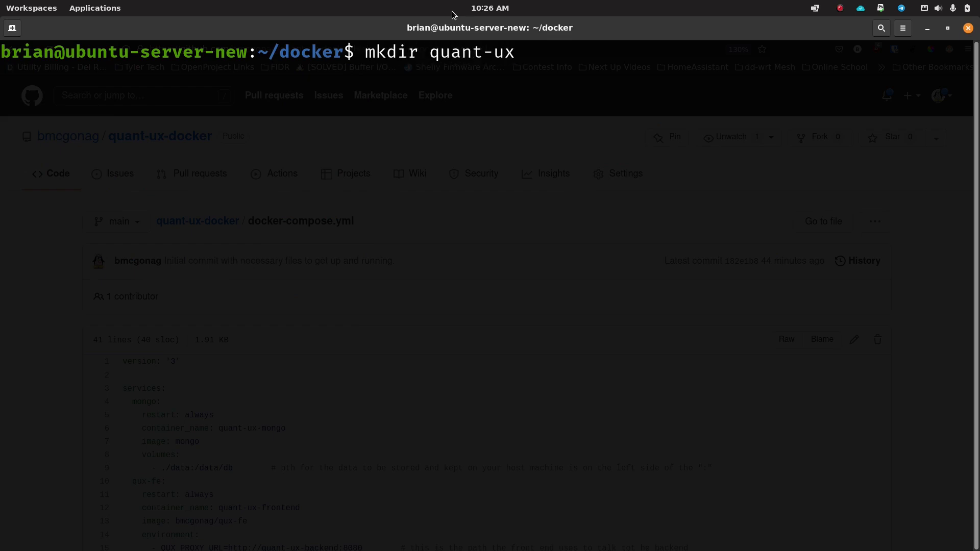
pyautogui.press('Return')
pyautogui.write('cd quant-ux')
pyautogui.press('Return')
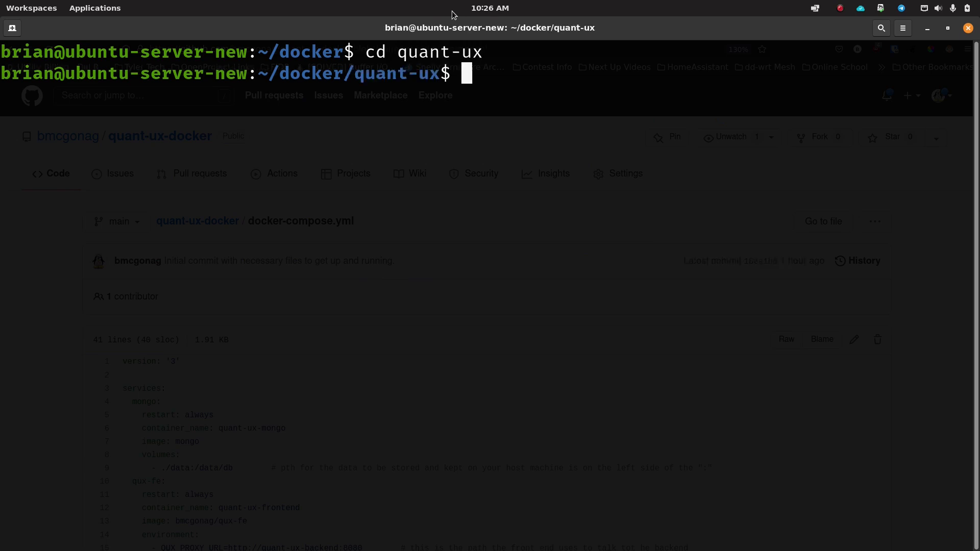
pyautogui.write('ls')
pyautogui.press('Return')
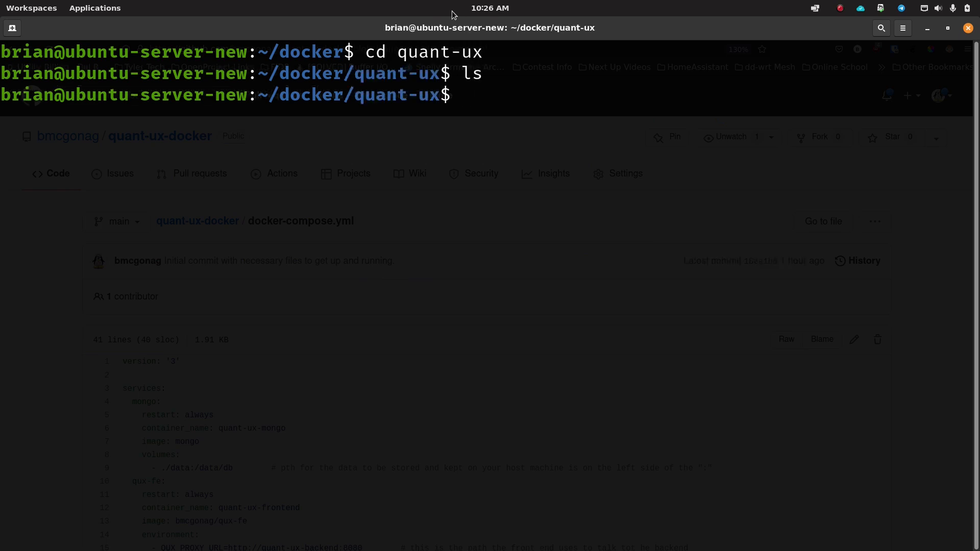
# Step: Start a new docker-compose.yml file in nano
pyautogui.write('nano e')
pyautogui.press('BackSpace')
pyautogui.write('d')
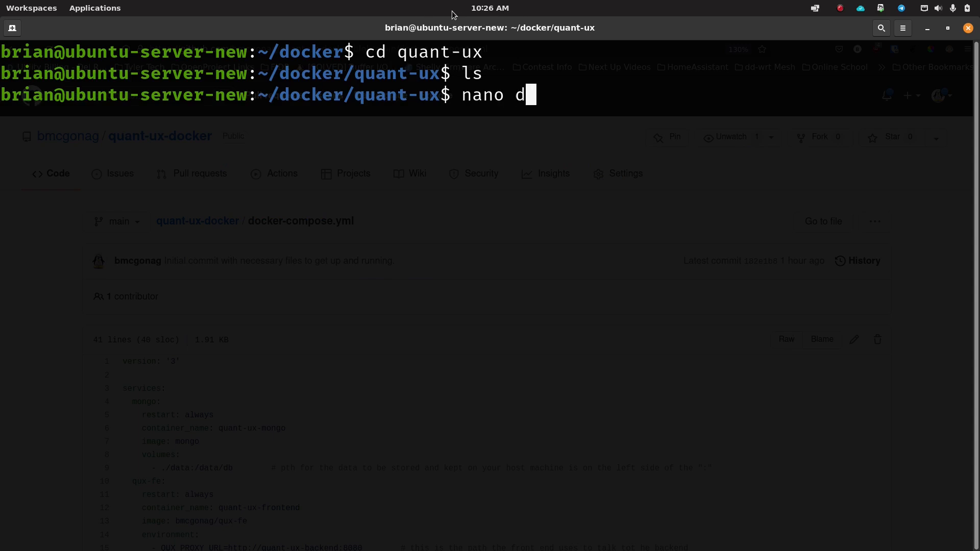
pyautogui.write('ocker-compose.')
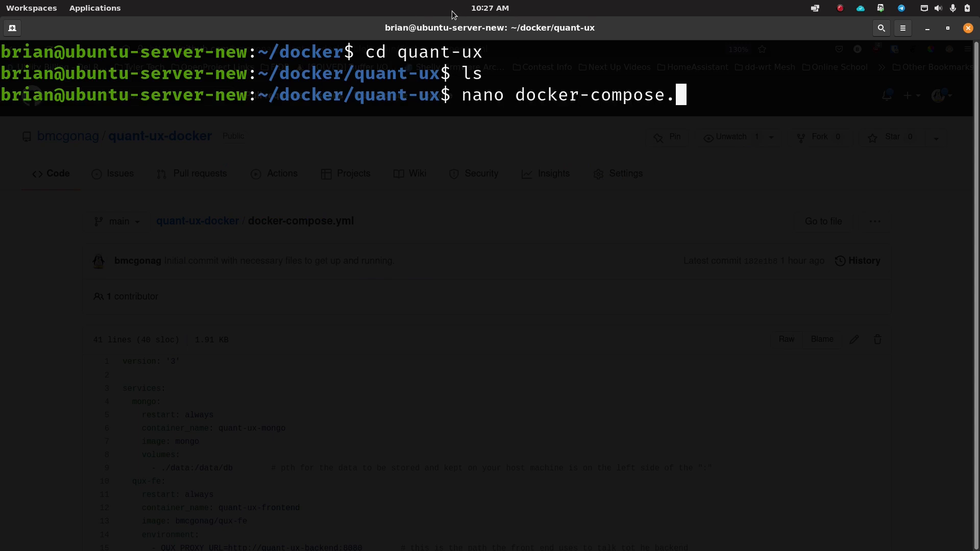
pyautogui.write('yml')
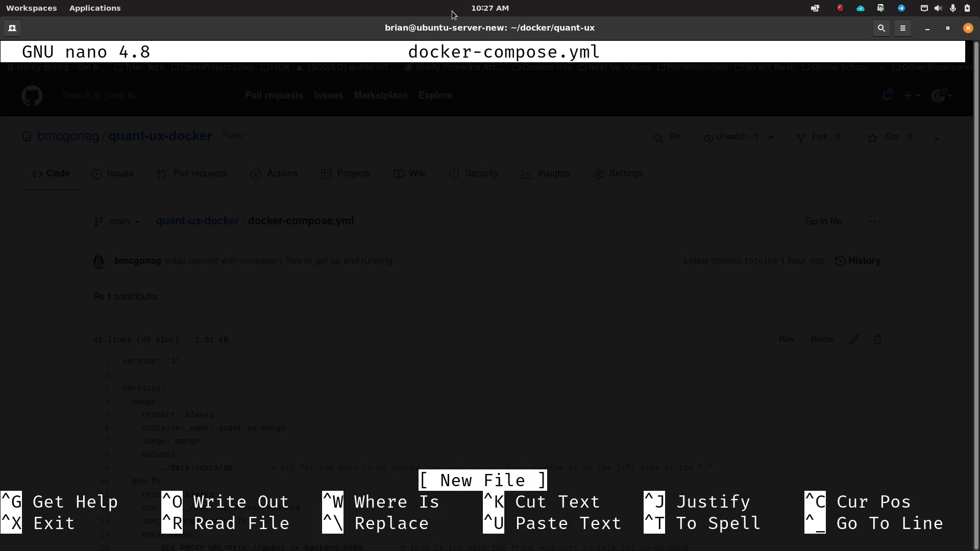
pyautogui.moveTo(352, 546)
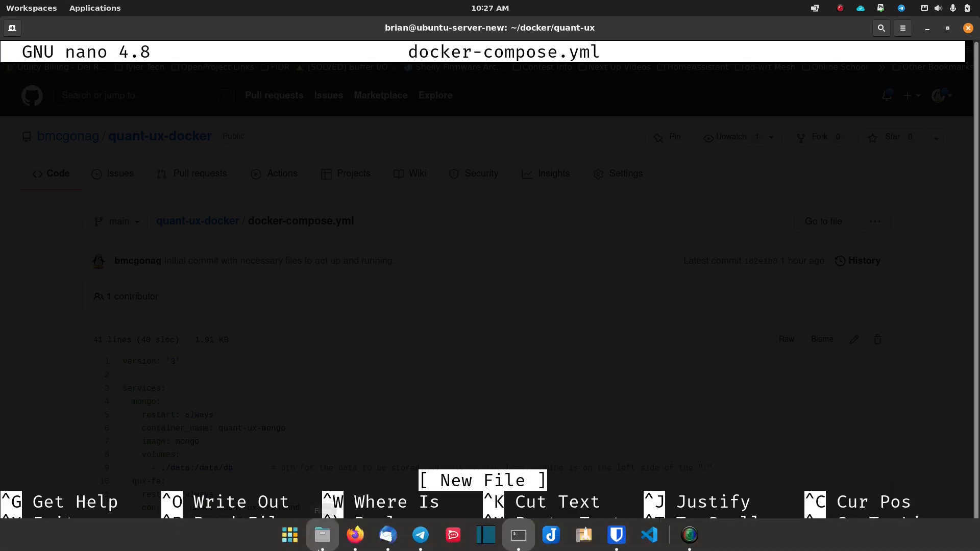
# Step: Copy all lines of the quant-ux-docker docker-compose.yml from GitHub and return to nano
pyautogui.click(356, 535)
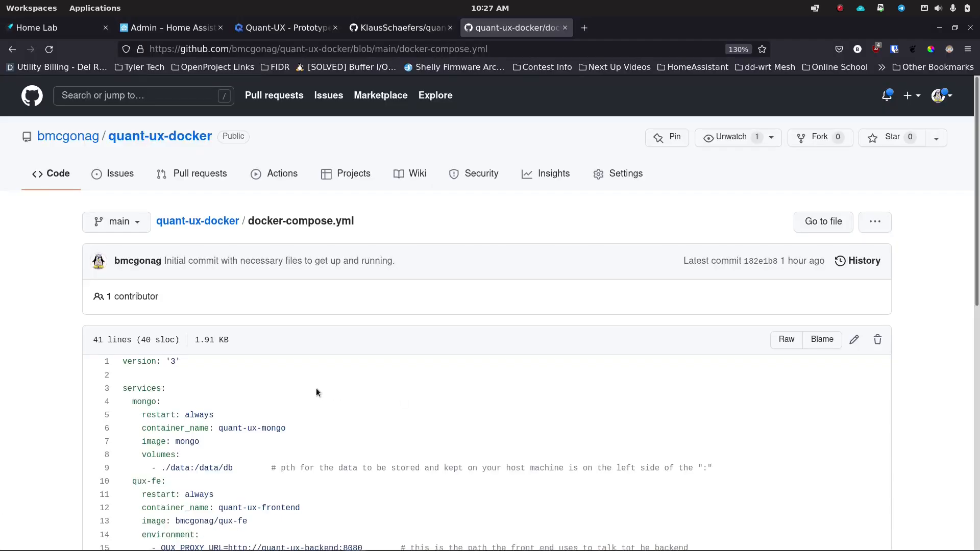
pyautogui.scroll(-5, 213, 235)
pyautogui.moveTo(124, 130); pyautogui.dragTo(279, 481)
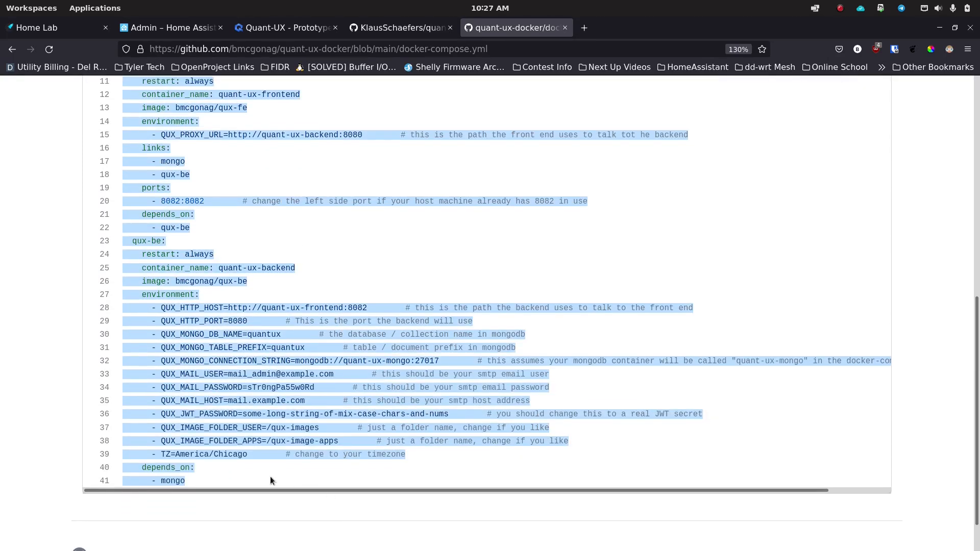
pyautogui.moveTo(368, 550)
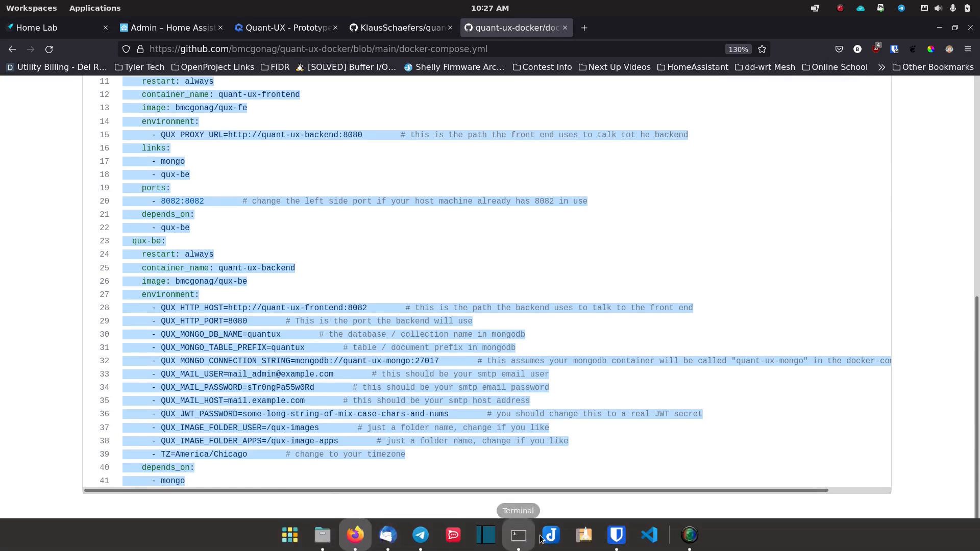
pyautogui.click(519, 535)
# Step: Paste the copied compose configuration into nano and save it as docker-compose.yml
pyautogui.hotkey('ctrl', 'shift', 'v')
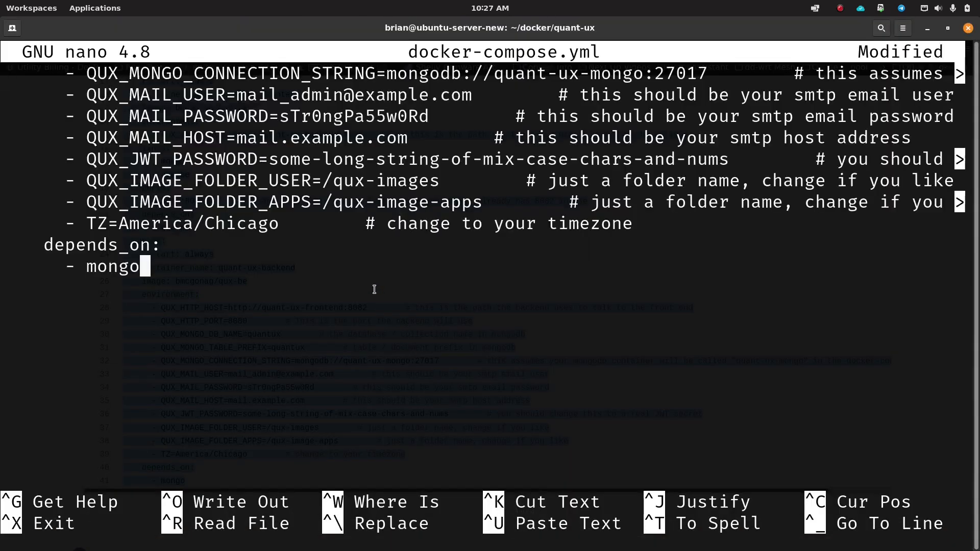
pyautogui.press('Up')
pyautogui.press('Up')
pyautogui.press('Up')
pyautogui.press('Right')
pyautogui.press('Down')
pyautogui.press('Right')
pyautogui.press('Right')
pyautogui.press('Right')
pyautogui.press('Right')
pyautogui.press('Right')
pyautogui.press('Right')
pyautogui.press('Right')
pyautogui.press('Right')
pyautogui.press('Right')
pyautogui.press('Right')
pyautogui.press('Right')
pyautogui.press('Right')
pyautogui.press('Right')
pyautogui.press('Right')
pyautogui.press('Right')
pyautogui.press('Right')
pyautogui.press('Right')
pyautogui.press('Right')
pyautogui.press('Right')
pyautogui.press('Right')
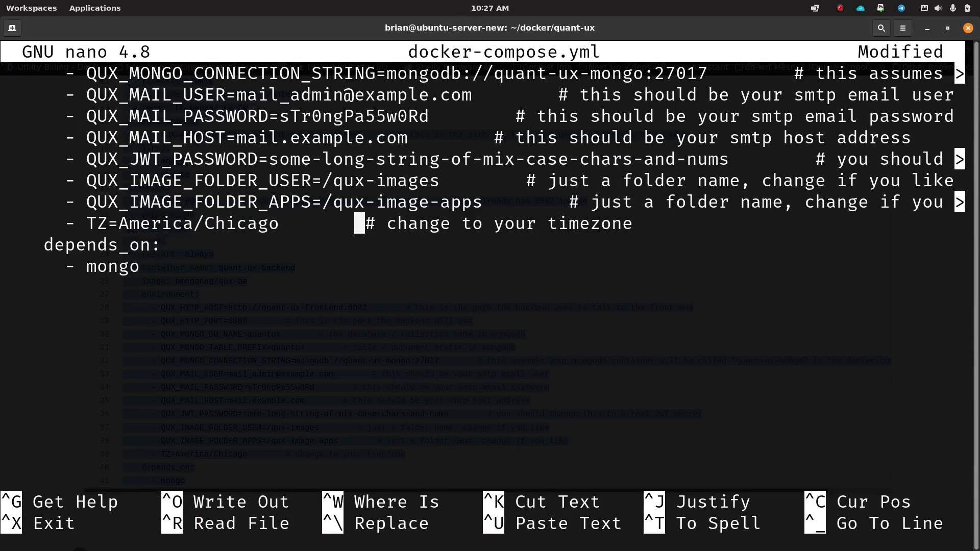
pyautogui.hotkey('ctrl', 'o')
pyautogui.press('Return')
# Step: Move to the mongo service and step through its ./data:/data/db volume mapping
pyautogui.press('Up')
pyautogui.press('Up')
pyautogui.press('Up')
pyautogui.press('Up')
pyautogui.press('Up')
pyautogui.press('Up')
pyautogui.press('Up')
pyautogui.press('Up')
pyautogui.press('Up')
pyautogui.press('Up')
pyautogui.press('Up')
pyautogui.press('Up')
pyautogui.press('Up')
pyautogui.press('Up')
pyautogui.press('Up')
pyautogui.press('Up')
pyautogui.press('Up')
pyautogui.press('Up')
pyautogui.press('Up')
pyautogui.press('Up')
pyautogui.press('Up')
pyautogui.press('Up')
pyautogui.press('Up')
pyautogui.press('Up')
pyautogui.press('Up')
pyautogui.press('Up')
pyautogui.press('Up')
pyautogui.press('Up')
pyautogui.press('Up')
pyautogui.press('Up')
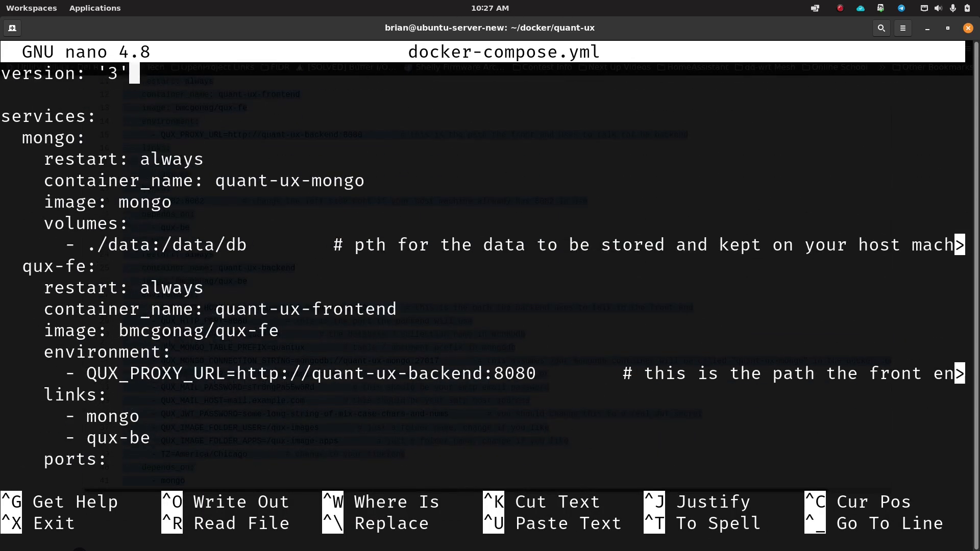
pyautogui.press('Down')
pyautogui.press('Down')
pyautogui.press('Down')
pyautogui.press('Down')
pyautogui.press('Up')
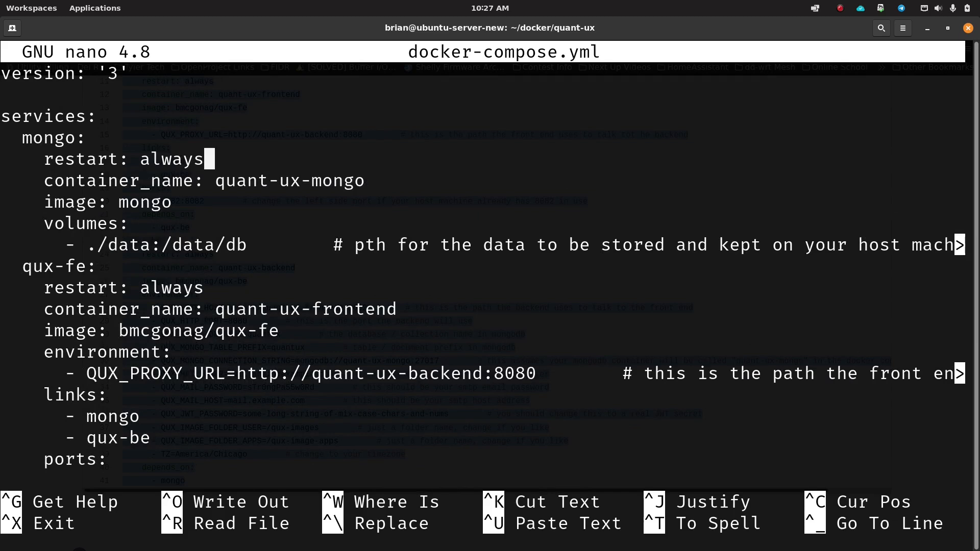
pyautogui.press('Down')
pyautogui.press('Down')
pyautogui.press('Down')
pyautogui.press('Left')
pyautogui.press('Left')
pyautogui.press('Left')
pyautogui.press('Left')
pyautogui.press('Left')
pyautogui.press('Right')
pyautogui.press('Right')
pyautogui.press('Down')
pyautogui.press('Left')
pyautogui.press('Left')
pyautogui.press('Left')
pyautogui.press('Right')
pyautogui.press('Right')
pyautogui.press('Right')
pyautogui.press('Right')
pyautogui.press('Left')
pyautogui.press('Left')
pyautogui.press('Left')
pyautogui.press('Left')
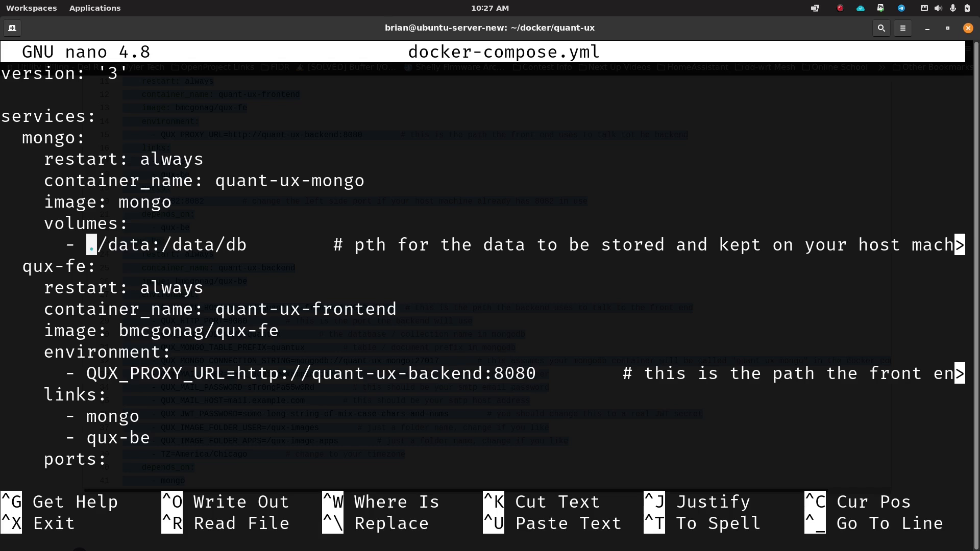
pyautogui.press('Right')
pyautogui.press('Right')
pyautogui.press('Right')
pyautogui.press('Right')
pyautogui.press('Right')
pyautogui.press('Left')
pyautogui.press('Left')
pyautogui.press('Left')
pyautogui.press('Left')
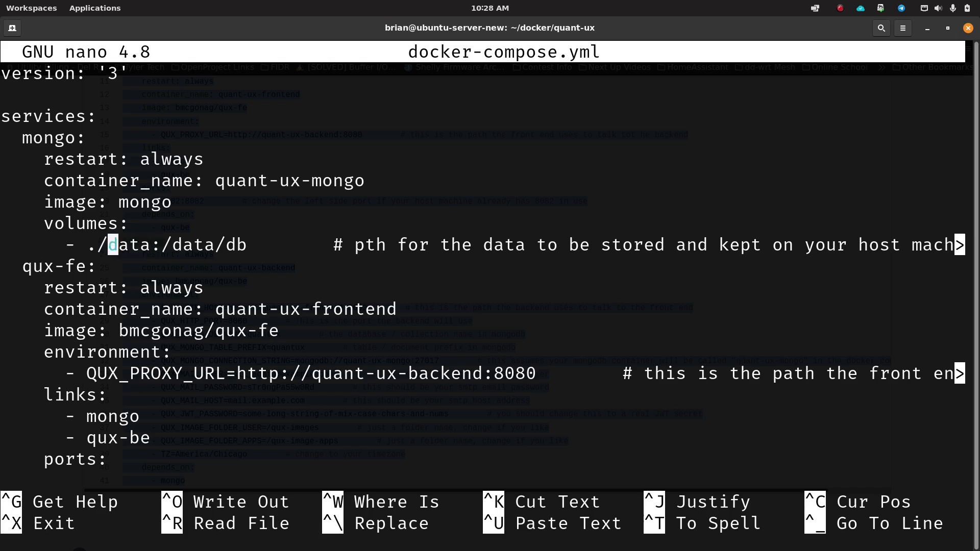
pyautogui.press('Right')
pyautogui.press('Right')
pyautogui.press('Right')
pyautogui.press('Left')
pyautogui.press('Left')
pyautogui.press('Left')
pyautogui.press('Right')
pyautogui.press('Right')
pyautogui.press('Right')
pyautogui.press('Right')
pyautogui.press('Left')
pyautogui.press('Left')
pyautogui.press('Left')
pyautogui.press('Left')
# Step: Fix 'pth' to 'path', then delete the trailing comment from the ./data:/data/db line
pyautogui.press('Right')
pyautogui.press('Right')
pyautogui.press('Right')
pyautogui.press('Right')
pyautogui.press('Right')
pyautogui.press('Right')
pyautogui.press('Right')
pyautogui.press('Right')
pyautogui.press('Right')
pyautogui.press('Right')
pyautogui.press('Right')
pyautogui.press('Right')
pyautogui.press('Right')
pyautogui.press('Right')
pyautogui.press('Right')
pyautogui.press('Right')
pyautogui.press('Right')
pyautogui.press('Right')
pyautogui.press('Right')
pyautogui.press('Right')
pyautogui.write('a')
pyautogui.press('Down')
pyautogui.press('Down')
pyautogui.press('Up')
pyautogui.press('Right')
pyautogui.press('Up')
pyautogui.press('Left')
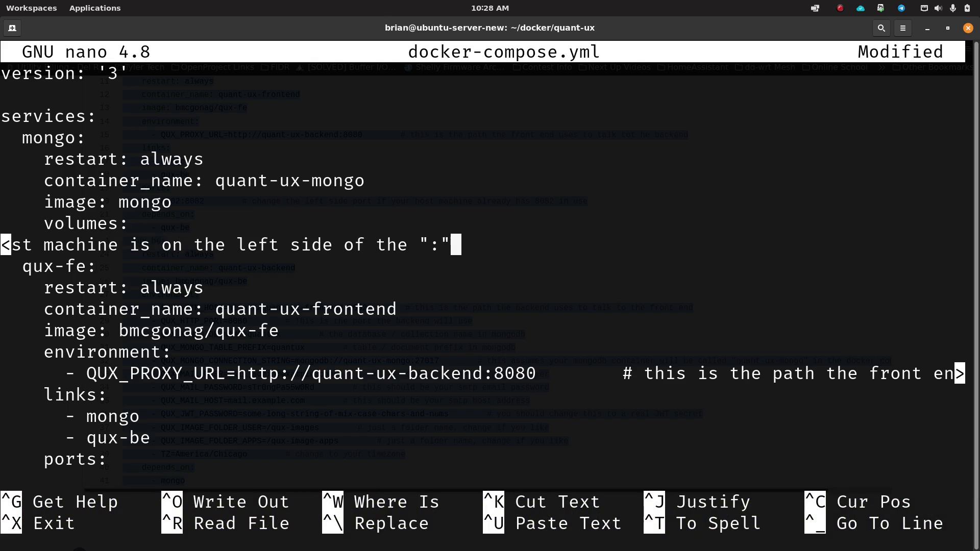
pyautogui.press('BackSpace')
pyautogui.press('BackSpace')
pyautogui.press('BackSpace')
pyautogui.press('BackSpace')
pyautogui.press('BackSpace')
pyautogui.press('BackSpace')
pyautogui.press('BackSpace')
pyautogui.press('BackSpace')
pyautogui.press('BackSpace')
pyautogui.press('BackSpace')
pyautogui.press('BackSpace')
pyautogui.press('BackSpace')
pyautogui.press('BackSpace')
pyautogui.press('BackSpace')
pyautogui.press('BackSpace')
pyautogui.press('BackSpace')
pyautogui.press('BackSpace')
pyautogui.press('BackSpace')
pyautogui.press('BackSpace')
pyautogui.press('BackSpace')
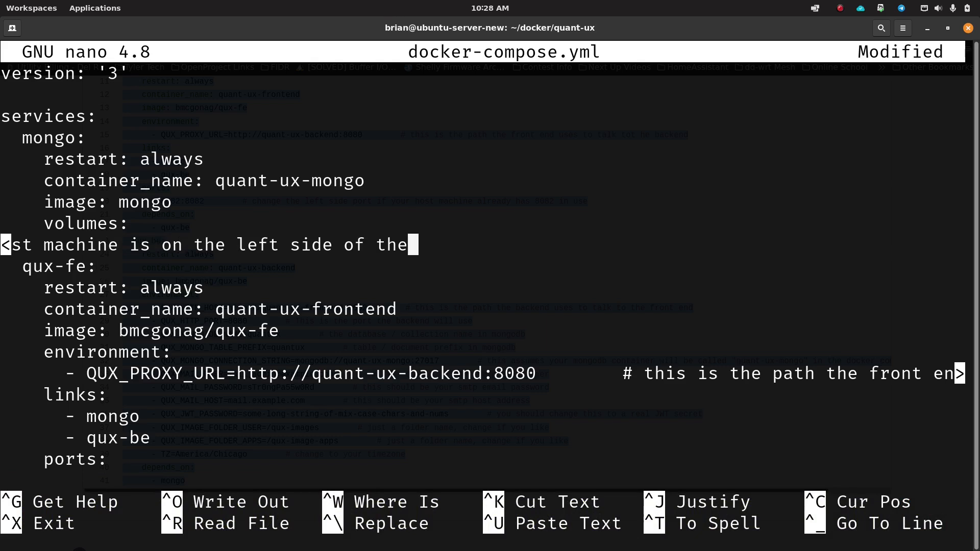
pyautogui.press('BackSpace')
pyautogui.press('BackSpace')
pyautogui.press('BackSpace')
pyautogui.press('BackSpace')
pyautogui.press('BackSpace')
pyautogui.press('BackSpace')
pyautogui.press('BackSpace')
pyautogui.press('BackSpace')
pyautogui.press('BackSpace')
pyautogui.press('BackSpace')
pyautogui.press('BackSpace')
pyautogui.press('BackSpace')
pyautogui.press('BackSpace')
pyautogui.press('BackSpace')
pyautogui.press('BackSpace')
pyautogui.press('BackSpace')
pyautogui.press('BackSpace')
pyautogui.press('BackSpace')
pyautogui.press('BackSpace')
pyautogui.press('BackSpace')
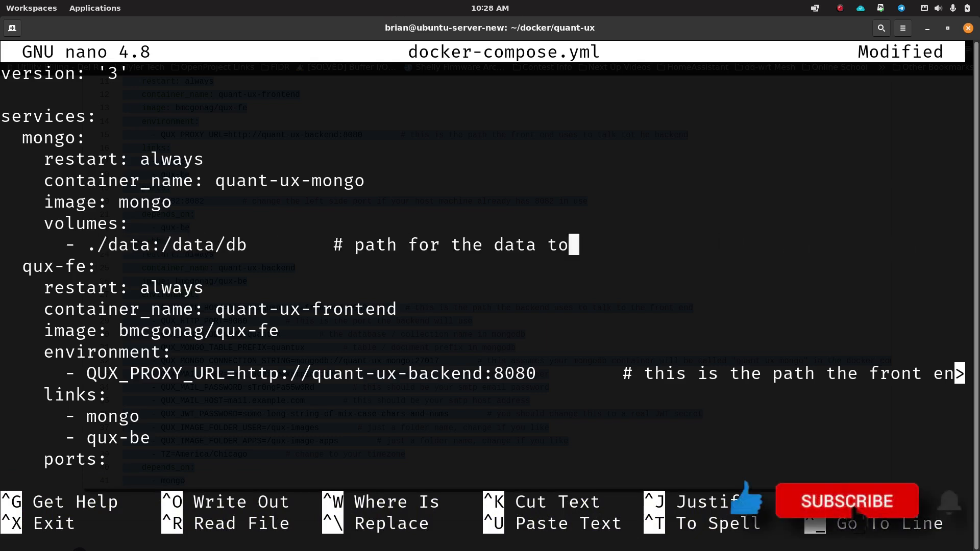
pyautogui.press('BackSpace')
pyautogui.press('BackSpace')
pyautogui.press('BackSpace')
# Step: Move the cursor to the qux-fe service name
pyautogui.press('Down')
pyautogui.press('Down')
pyautogui.press('Up')
pyautogui.press('Left')
pyautogui.press('Left')
pyautogui.press('Left')
pyautogui.press('Left')
pyautogui.press('Left')
pyautogui.press('Left')
pyautogui.press('Left')
pyautogui.press('Right')
pyautogui.press('Right')
pyautogui.press('Right')
pyautogui.press('Right')
pyautogui.press('Right')
pyautogui.press('Right')
pyautogui.press('Down')
pyautogui.press('Right')
pyautogui.press('Right')
pyautogui.press('Right')
pyautogui.press('Right')
pyautogui.press('Right')
pyautogui.press('Right')
pyautogui.press('Right')
pyautogui.press('Right')
pyautogui.press('Right')
pyautogui.press('Right')
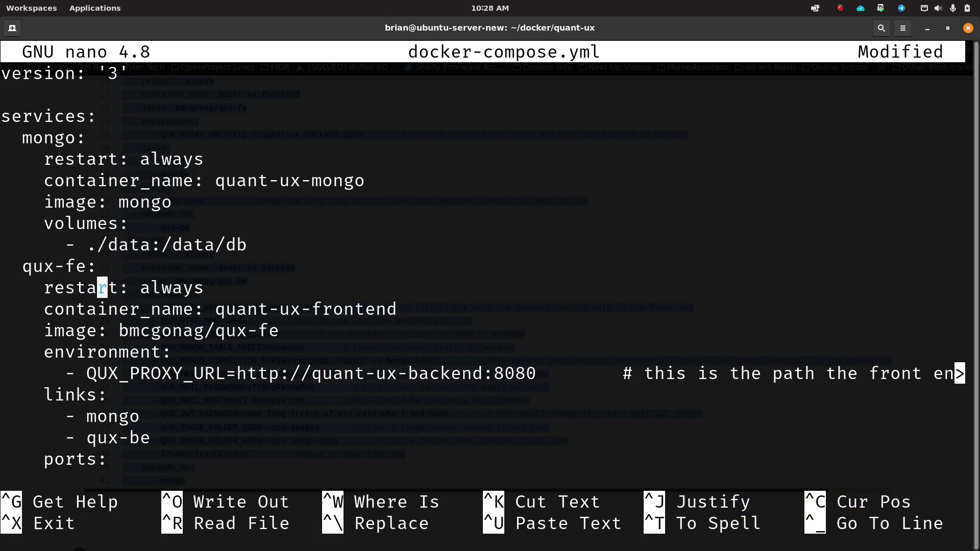
pyautogui.press('Right')
pyautogui.press('Right')
pyautogui.press('Right')
pyautogui.press('Down')
pyautogui.press('Right')
pyautogui.press('Right')
pyautogui.press('Right')
pyautogui.press('Right')
pyautogui.press('Right')
pyautogui.press('Right')
pyautogui.press('Right')
pyautogui.press('Right')
pyautogui.press('Right')
pyautogui.press('Right')
pyautogui.press('Right')
pyautogui.press('Right')
pyautogui.press('Right')
pyautogui.press('Right')
pyautogui.press('Right')
pyautogui.press('Right')
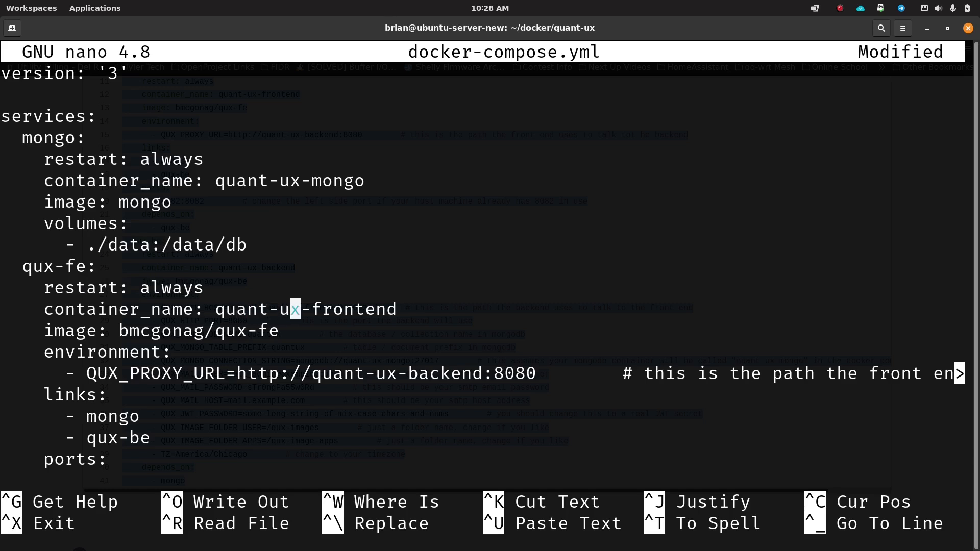
pyautogui.press('Right')
pyautogui.press('Right')
pyautogui.press('Down')
pyautogui.press('Left')
pyautogui.press('Left')
pyautogui.press('Left')
pyautogui.press('Left')
pyautogui.press('Left')
pyautogui.press('Left')
pyautogui.press('Left')
pyautogui.press('Left')
pyautogui.press('Left')
pyautogui.press('Left')
pyautogui.press('Left')
pyautogui.press('Left')
pyautogui.press('Left')
pyautogui.press('Left')
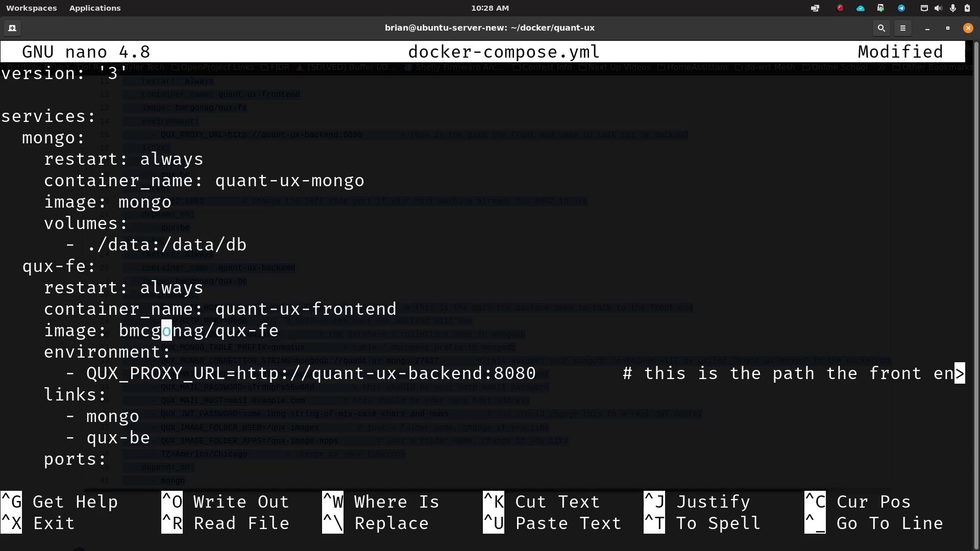
pyautogui.press('Right')
pyautogui.press('Right')
pyautogui.press('Right')
pyautogui.press('Right')
pyautogui.press('Right')
pyautogui.press('Right')
pyautogui.press('Right')
pyautogui.press('Right')
pyautogui.press('Right')
pyautogui.press('Right')
pyautogui.press('Right')
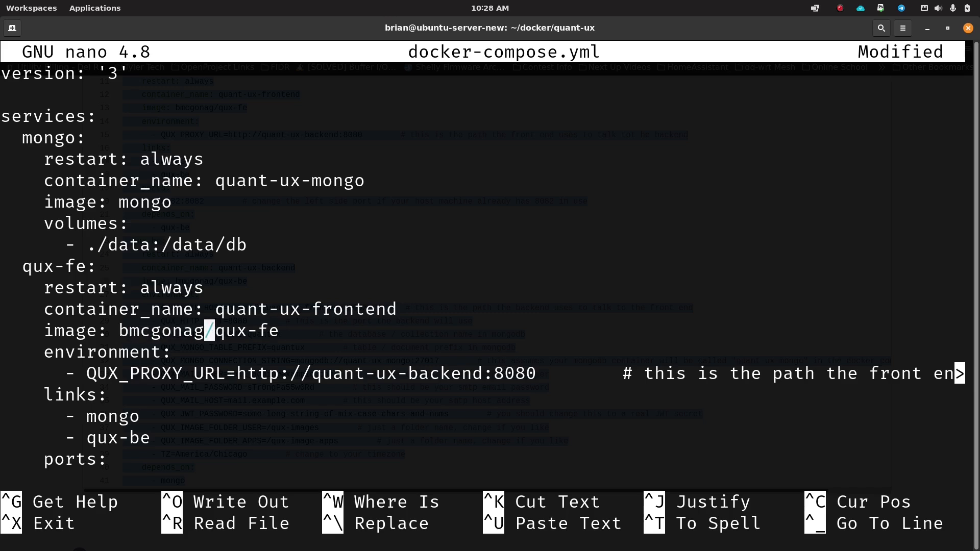
pyautogui.press('Right')
pyautogui.press('Right')
pyautogui.press('Right')
pyautogui.press('Down')
pyautogui.press('Down')
pyautogui.press('Left')
pyautogui.press('Left')
pyautogui.press('Left')
pyautogui.press('Left')
pyautogui.press('Left')
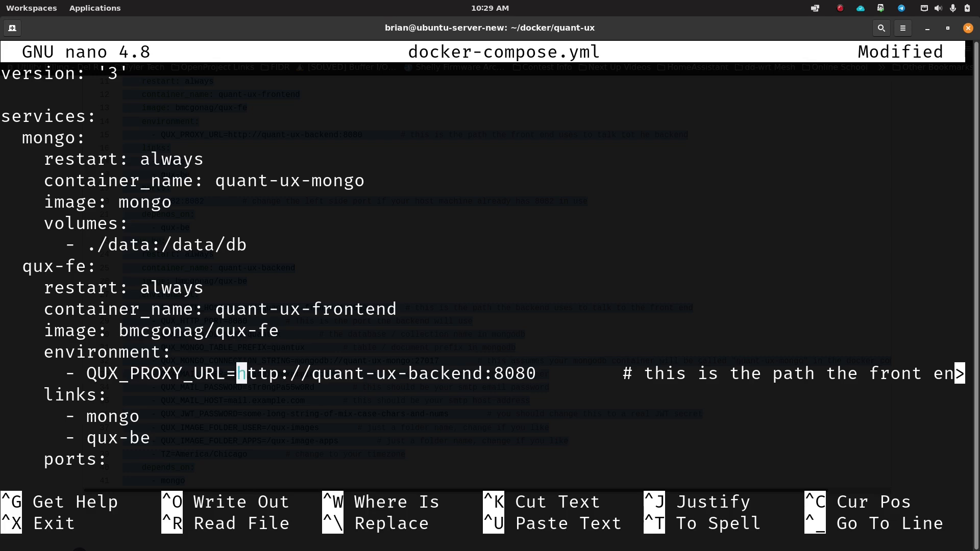
pyautogui.press('Right')
pyautogui.press('Right')
pyautogui.press('Right')
pyautogui.press('Right')
pyautogui.press('Right')
pyautogui.press('Right')
pyautogui.press('Down')
pyautogui.press('Down')
pyautogui.press('Down')
pyautogui.press('Down')
pyautogui.press('Down')
pyautogui.press('Down')
pyautogui.press('Down')
pyautogui.press('Down')
pyautogui.press('Down')
pyautogui.press('Down')
pyautogui.press('Down')
pyautogui.press('Down')
pyautogui.press('Up')
pyautogui.press('Up')
pyautogui.press('Left')
pyautogui.press('Left')
pyautogui.press('Left')
pyautogui.press('Left')
pyautogui.press('Left')
pyautogui.press('Left')
pyautogui.press('Left')
pyautogui.press('Left')
pyautogui.press('Left')
pyautogui.press('Right')
pyautogui.press('Right')
pyautogui.press('Right')
pyautogui.press('Right')
pyautogui.press('Right')
pyautogui.press('Right')
pyautogui.press('Right')
pyautogui.press('Right')
pyautogui.press('Right')
pyautogui.press('Right')
pyautogui.press('Right')
pyautogui.press('Right')
pyautogui.press('Right')
pyautogui.press('Right')
pyautogui.press('Right')
pyautogui.press('Right')
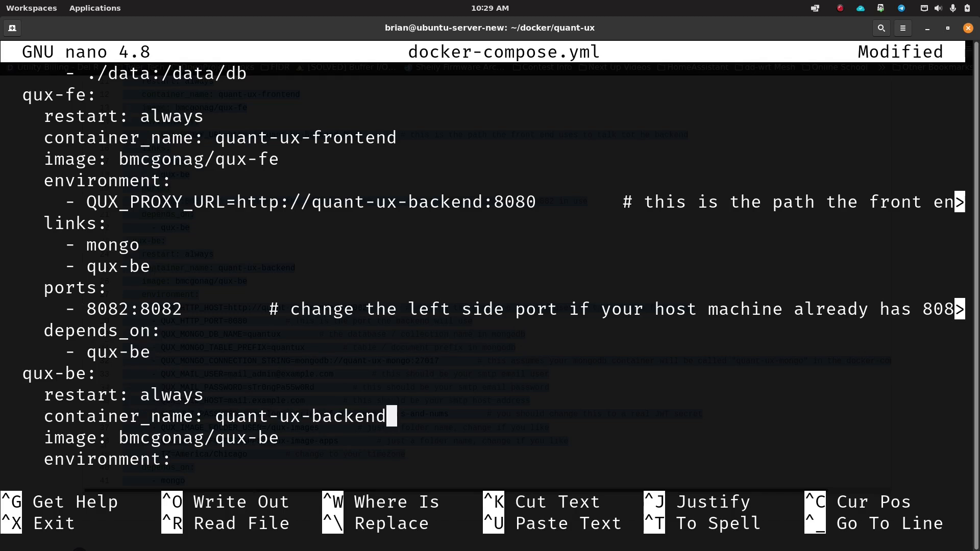
pyautogui.press('Up')
pyautogui.press('Up')
pyautogui.press('Up')
pyautogui.press('Up')
pyautogui.press('Up')
pyautogui.press('Up')
pyautogui.press('Up')
pyautogui.press('Up')
pyautogui.press('Up')
pyautogui.press('Up')
pyautogui.press('Left')
pyautogui.press('Left')
pyautogui.press('Left')
pyautogui.press('Left')
pyautogui.press('Left')
pyautogui.press('Left')
pyautogui.press('Left')
pyautogui.press('Right')
pyautogui.press('Right')
pyautogui.press('Right')
pyautogui.press('Right')
pyautogui.press('Right')
pyautogui.press('Right')
pyautogui.press('Right')
pyautogui.press('Right')
pyautogui.press('Right')
pyautogui.press('Right')
pyautogui.press('Right')
pyautogui.press('Right')
pyautogui.press('Right')
pyautogui.press('Right')
pyautogui.press('Right')
pyautogui.press('Right')
pyautogui.press('Right')
pyautogui.press('Right')
pyautogui.press('Right')
pyautogui.press('Right')
pyautogui.press('Left')
pyautogui.press('Left')
pyautogui.press('Left')
pyautogui.press('Left')
pyautogui.press('Left')
pyautogui.press('Left')
pyautogui.press('Left')
pyautogui.press('Left')
pyautogui.press('Left')
pyautogui.press('Left')
pyautogui.press('Left')
pyautogui.press('Left')
pyautogui.press('Left')
pyautogui.press('Left')
pyautogui.press('Left')
pyautogui.press('Left')
pyautogui.press('Left')
pyautogui.press('Left')
pyautogui.press('Left')
pyautogui.press('Left')
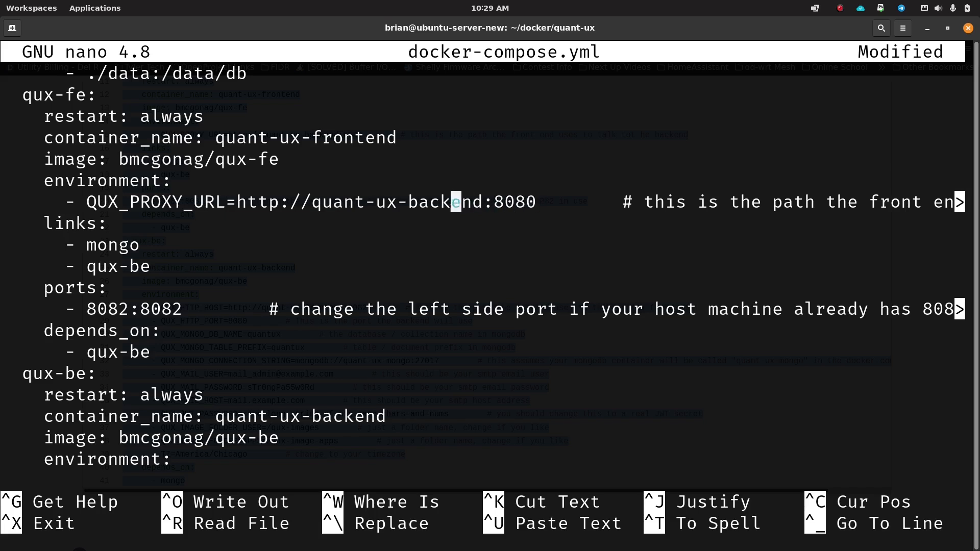
pyautogui.press('Left')
pyautogui.press('Left')
pyautogui.press('Left')
pyautogui.press('Left')
pyautogui.press('Left')
pyautogui.press('Left')
pyautogui.press('Right')
pyautogui.press('Right')
pyautogui.press('Right')
pyautogui.press('Right')
pyautogui.press('Right')
pyautogui.press('Right')
pyautogui.press('Right')
pyautogui.press('Right')
pyautogui.press('Right')
pyautogui.press('Right')
pyautogui.press('Right')
pyautogui.press('Right')
pyautogui.press('Right')
pyautogui.press('Left')
pyautogui.press('Left')
pyautogui.press('Left')
pyautogui.press('Left')
pyautogui.press('Left')
pyautogui.press('Left')
pyautogui.press('Left')
pyautogui.press('Left')
pyautogui.press('Left')
pyautogui.press('Left')
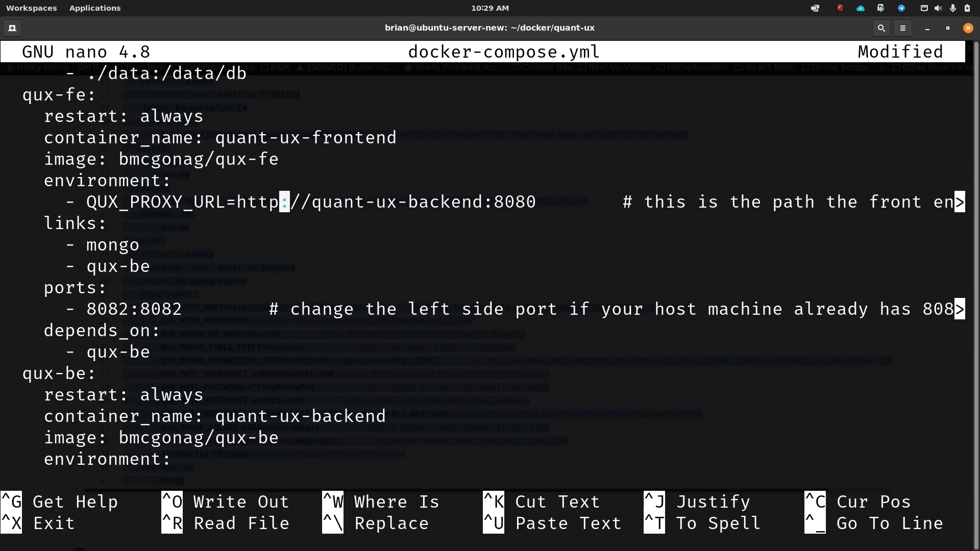
pyautogui.press('Left')
pyautogui.press('Left')
pyautogui.press('Left')
pyautogui.press('Right')
pyautogui.press('Right')
pyautogui.press('Right')
pyautogui.press('Right')
pyautogui.press('Right')
pyautogui.press('Right')
pyautogui.press('Right')
pyautogui.press('Right')
pyautogui.press('Right')
pyautogui.press('Right')
pyautogui.press('Right')
pyautogui.press('Right')
pyautogui.press('Right')
pyautogui.press('Right')
pyautogui.press('Right')
pyautogui.press('Right')
pyautogui.press('Right')
pyautogui.press('Right')
pyautogui.press('Right')
pyautogui.press('Right')
pyautogui.press('Left')
pyautogui.press('Left')
pyautogui.press('Left')
pyautogui.press('Left')
pyautogui.press('Left')
pyautogui.press('Left')
pyautogui.press('Left')
pyautogui.press('Left')
pyautogui.press('Left')
pyautogui.press('Left')
pyautogui.press('Left')
pyautogui.press('Left')
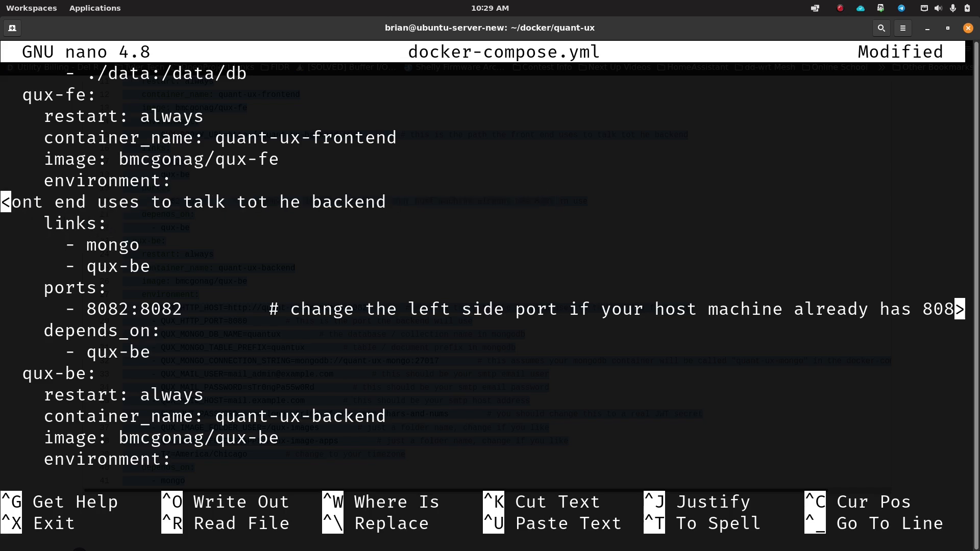
# Step: Remove the trailing comment after the QUX_PROXY_URL 8080 value
pyautogui.press('Left')
pyautogui.press('Left')
pyautogui.press('Left')
pyautogui.press('Left')
pyautogui.press('Left')
pyautogui.press('Left')
pyautogui.press('Left')
pyautogui.press('Left')
pyautogui.press('Left')
pyautogui.press('Left')
pyautogui.press('Left')
pyautogui.press('Left')
pyautogui.press('Left')
pyautogui.press('Left')
pyautogui.press('Left')
pyautogui.press('Left')
pyautogui.press('Left')
pyautogui.press('Left')
pyautogui.press('Left')
pyautogui.press('Left')
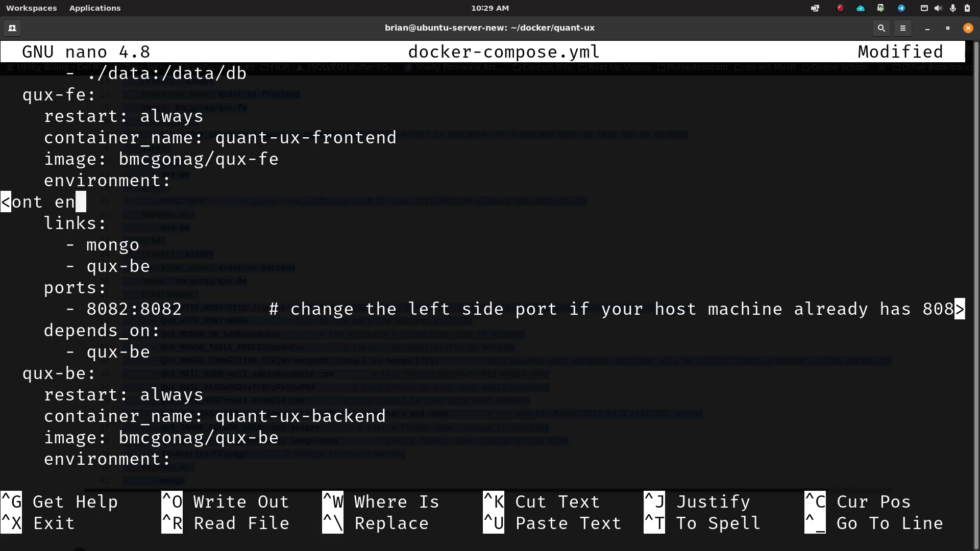
pyautogui.press('Left')
pyautogui.press('Left')
pyautogui.press('Left')
pyautogui.press('Left')
pyautogui.press('Left')
pyautogui.press('Left')
pyautogui.press('Left')
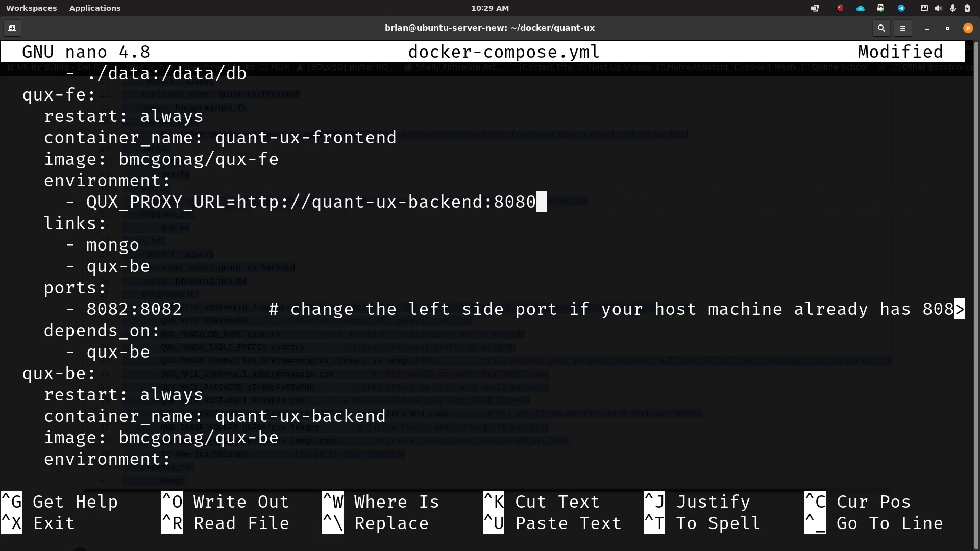
pyautogui.press('Down')
pyautogui.press('Down')
pyautogui.press('Down')
pyautogui.press('Down')
pyautogui.press('Up')
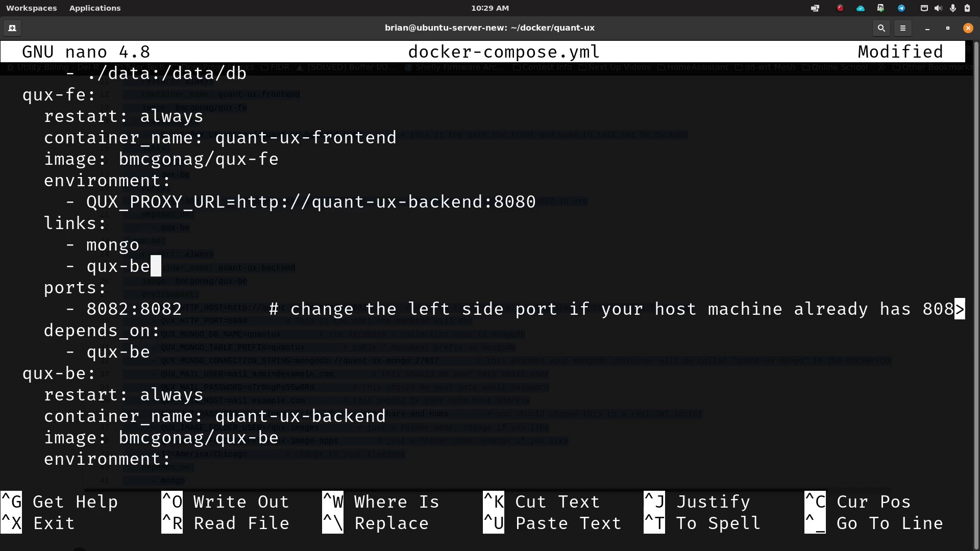
# Step: Delete the comment after the 8082:8082 ports entry and check the port mapping
pyautogui.press('Down')
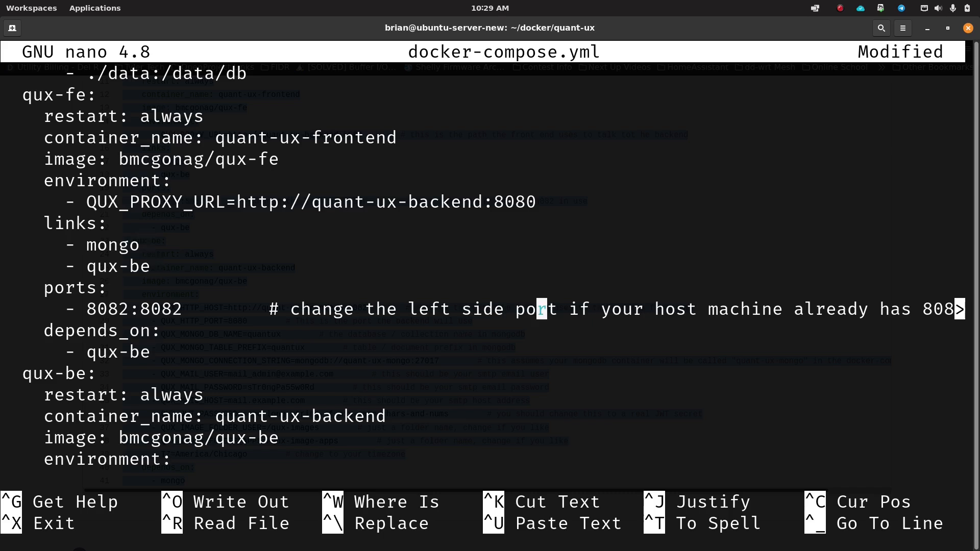
pyautogui.press('Left')
pyautogui.press('Left')
pyautogui.press('Left')
pyautogui.press('Left')
pyautogui.press('Left')
pyautogui.press('Left')
pyautogui.press('Left')
pyautogui.press('Left')
pyautogui.press('Left')
pyautogui.press('Left')
pyautogui.press('Left')
pyautogui.press('Left')
pyautogui.press('Left')
pyautogui.press('Left')
pyautogui.press('Left')
pyautogui.press('Left')
pyautogui.press('Left')
pyautogui.press('Left')
pyautogui.press('Left')
pyautogui.press('Left')
pyautogui.press('Left')
pyautogui.press('Left')
pyautogui.press('Left')
pyautogui.press('Left')
pyautogui.press('Left')
pyautogui.press('Left')
pyautogui.press('Left')
pyautogui.press('Left')
pyautogui.press('Left')
pyautogui.press('Left')
pyautogui.press('Left')
pyautogui.press('Left')
pyautogui.press('Left')
pyautogui.press('Left')
pyautogui.press('Left')
pyautogui.press('Left')
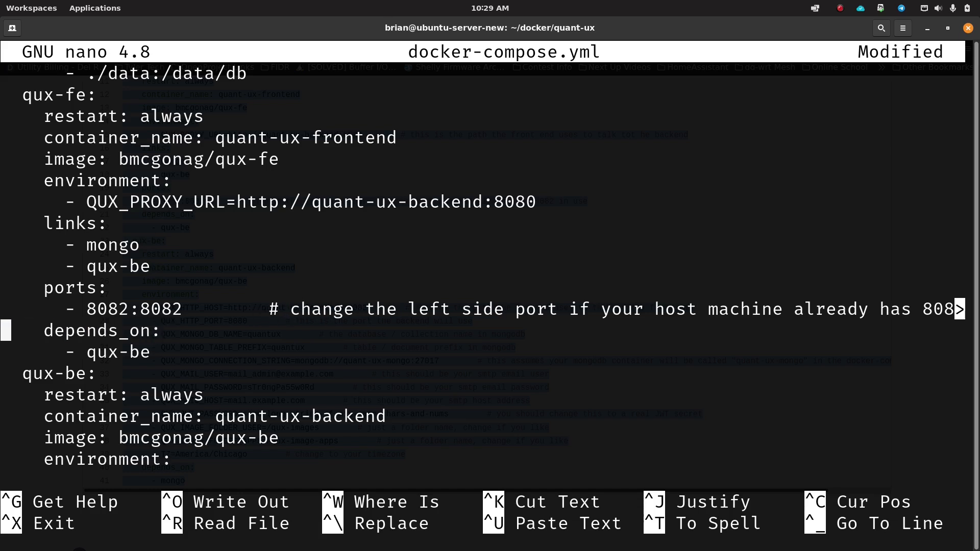
pyautogui.press('Left')
pyautogui.press('Left')
pyautogui.press('Left')
pyautogui.press('Left')
pyautogui.press('Left')
pyautogui.press('Left')
pyautogui.press('Left')
pyautogui.press('Left')
pyautogui.press('Left')
pyautogui.press('Left')
pyautogui.press('Left')
pyautogui.press('Left')
pyautogui.press('Left')
pyautogui.press('Left')
pyautogui.press('Left')
pyautogui.press('Left')
pyautogui.press('Left')
pyautogui.press('Left')
pyautogui.press('Left')
pyautogui.press('Left')
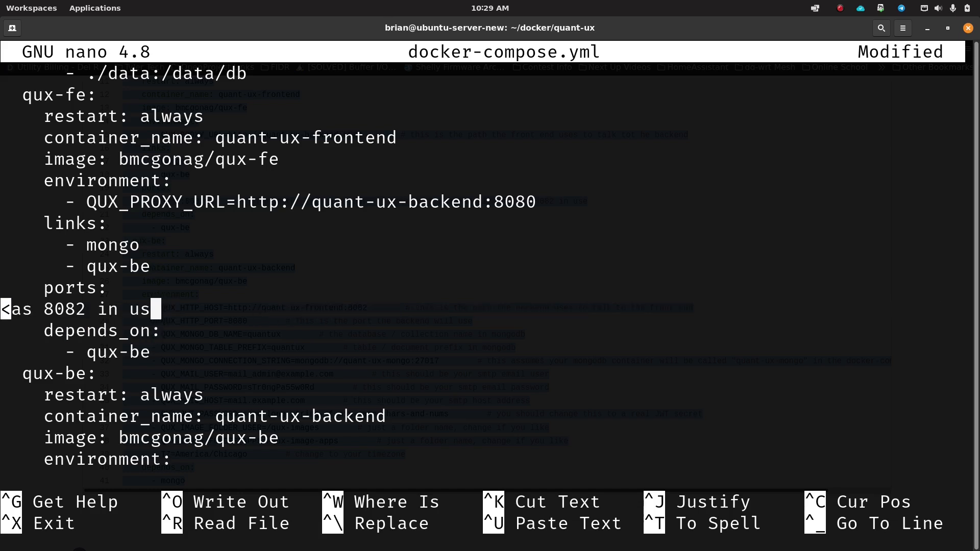
pyautogui.press('BackSpace')
pyautogui.press('BackSpace')
pyautogui.press('BackSpace')
pyautogui.press('BackSpace')
pyautogui.press('BackSpace')
pyautogui.press('BackSpace')
pyautogui.press('BackSpace')
pyautogui.press('BackSpace')
pyautogui.press('BackSpace')
pyautogui.press('BackSpace')
pyautogui.press('BackSpace')
pyautogui.press('BackSpace')
pyautogui.press('BackSpace')
pyautogui.press('BackSpace')
pyautogui.press('BackSpace')
pyautogui.press('BackSpace')
pyautogui.press('BackSpace')
pyautogui.press('BackSpace')
pyautogui.press('BackSpace')
pyautogui.press('BackSpace')
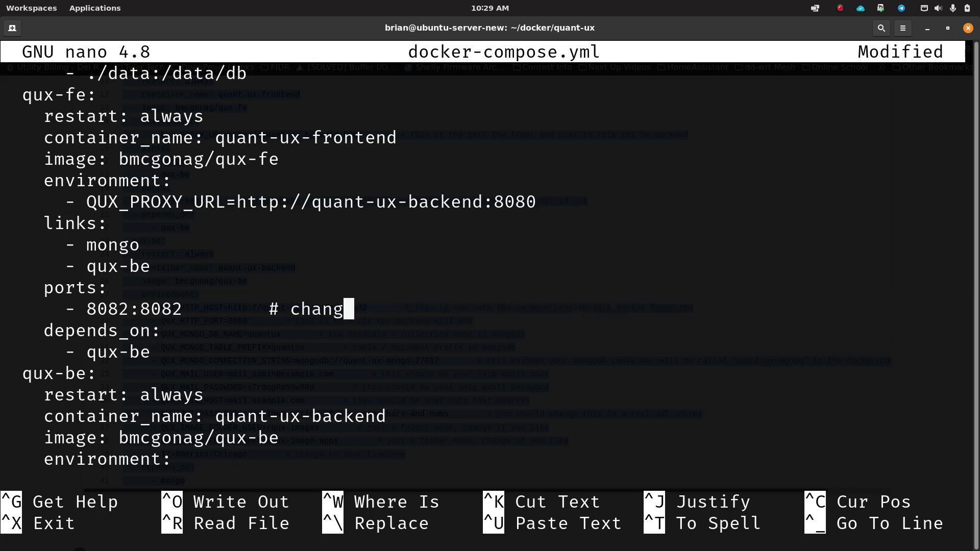
pyautogui.press('Left')
pyautogui.press('Left')
pyautogui.press('Left')
pyautogui.press('Left')
pyautogui.press('Left')
pyautogui.press('Left')
pyautogui.press('Left')
pyautogui.press('Left')
pyautogui.press('Left')
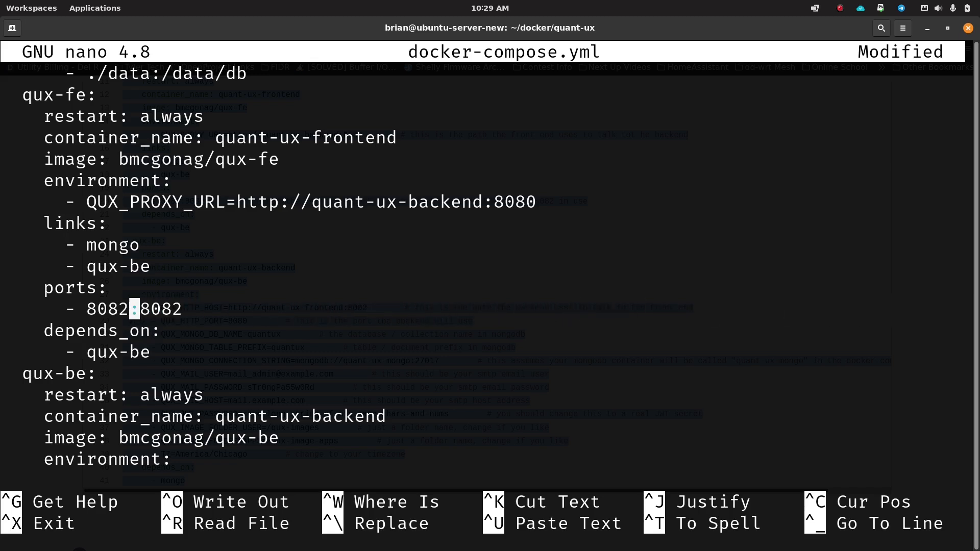
pyautogui.press('Right')
pyautogui.press('Right')
pyautogui.press('Right')
pyautogui.press('Left')
pyautogui.press('Left')
pyautogui.press('Right')
pyautogui.press('Right')
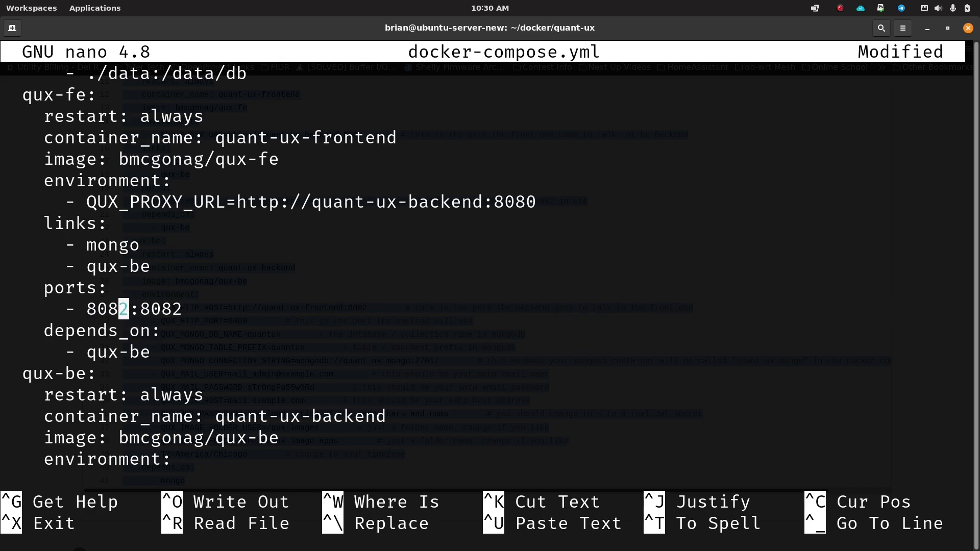
pyautogui.press('Down')
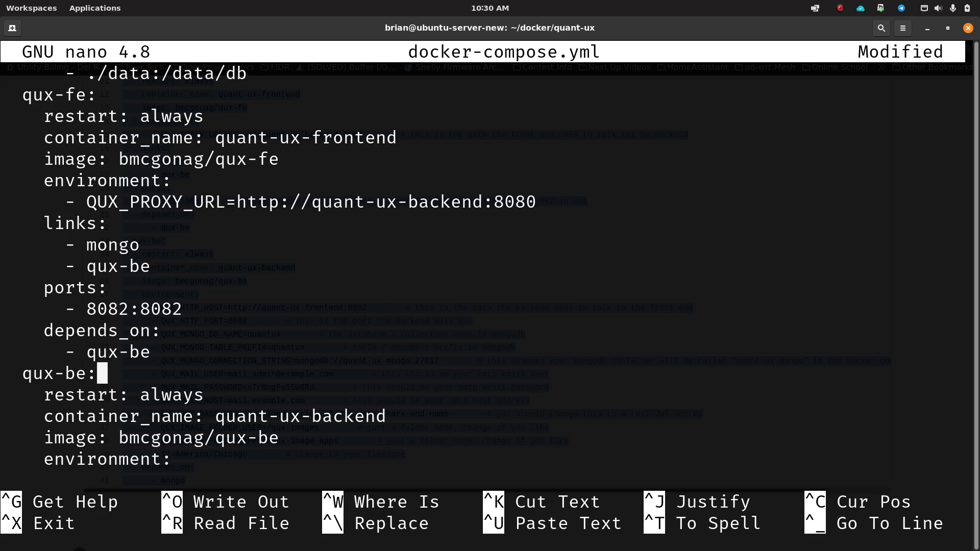
pyautogui.press('Down')
pyautogui.press('Down')
pyautogui.press('Down')
pyautogui.press('Down')
pyautogui.press('Down')
pyautogui.press('Down')
pyautogui.press('Down')
pyautogui.press('Down')
pyautogui.press('Down')
pyautogui.press('Down')
pyautogui.press('Down')
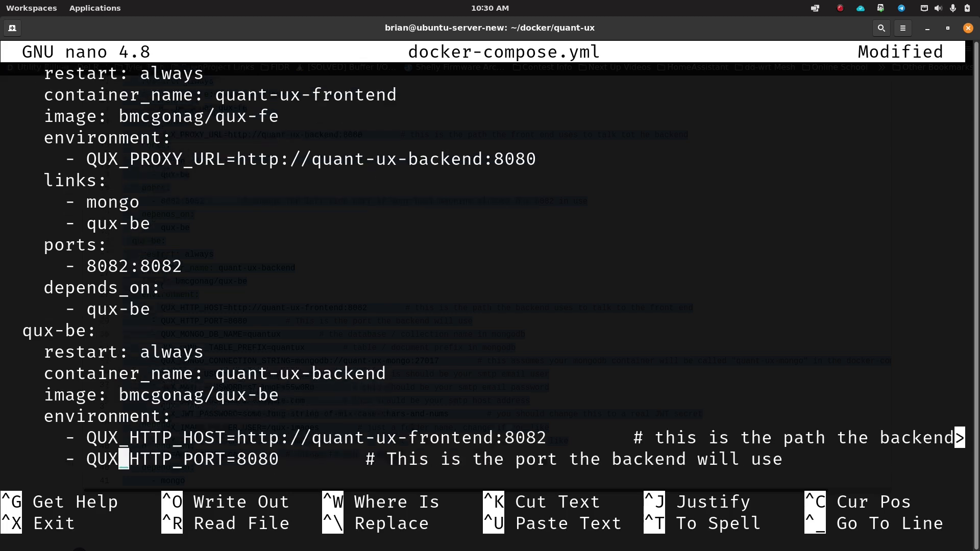
pyautogui.press('Down')
pyautogui.press('Up')
pyautogui.press('Up')
pyautogui.press('Up')
pyautogui.press('Up')
pyautogui.press('Up')
pyautogui.press('Up')
pyautogui.press('Up')
pyautogui.press('Up')
pyautogui.press('Up')
pyautogui.press('Up')
pyautogui.press('Up')
pyautogui.press('Right')
pyautogui.press('Down')
pyautogui.press('Down')
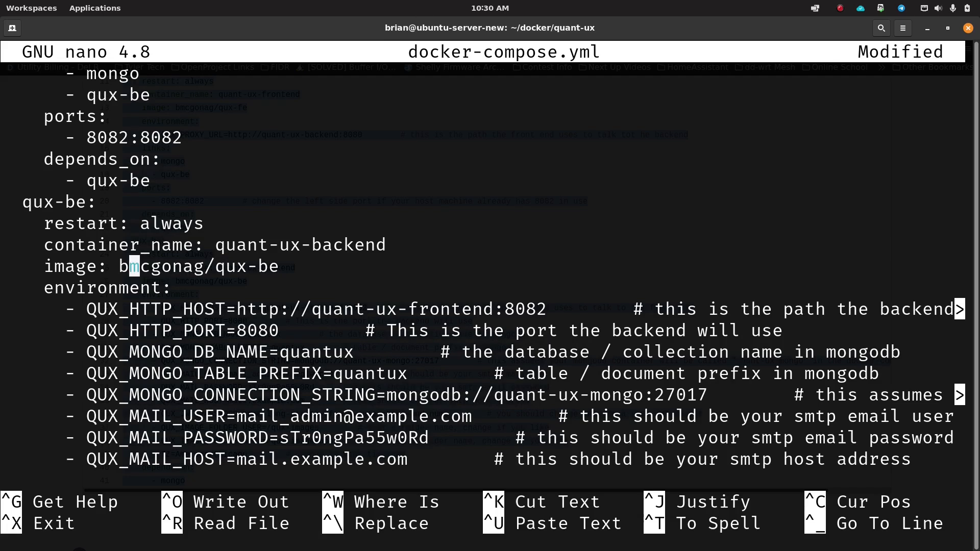
pyautogui.press('Right')
pyautogui.press('Right')
pyautogui.press('Right')
pyautogui.press('Right')
pyautogui.press('Right')
pyautogui.press('Right')
pyautogui.press('Right')
pyautogui.press('Right')
pyautogui.press('Down')
pyautogui.press('Down')
pyautogui.press('Right')
pyautogui.press('Right')
pyautogui.press('Right')
pyautogui.press('Right')
pyautogui.press('Right')
pyautogui.press('Right')
pyautogui.press('Right')
pyautogui.press('Right')
pyautogui.press('Right')
pyautogui.press('Right')
pyautogui.press('Right')
pyautogui.press('Right')
pyautogui.press('Right')
pyautogui.press('Right')
pyautogui.press('Right')
pyautogui.press('Right')
pyautogui.press('Right')
pyautogui.press('Right')
pyautogui.press('Right')
pyautogui.press('Right')
pyautogui.press('Right')
pyautogui.press('Left')
pyautogui.press('Left')
pyautogui.press('Left')
pyautogui.press('Left')
pyautogui.press('Left')
pyautogui.press('Left')
pyautogui.press('Left')
pyautogui.press('Left')
pyautogui.press('Left')
pyautogui.press('Left')
pyautogui.press('Left')
pyautogui.press('Left')
pyautogui.press('Left')
pyautogui.press('Left')
pyautogui.press('Left')
pyautogui.press('Left')
pyautogui.press('Left')
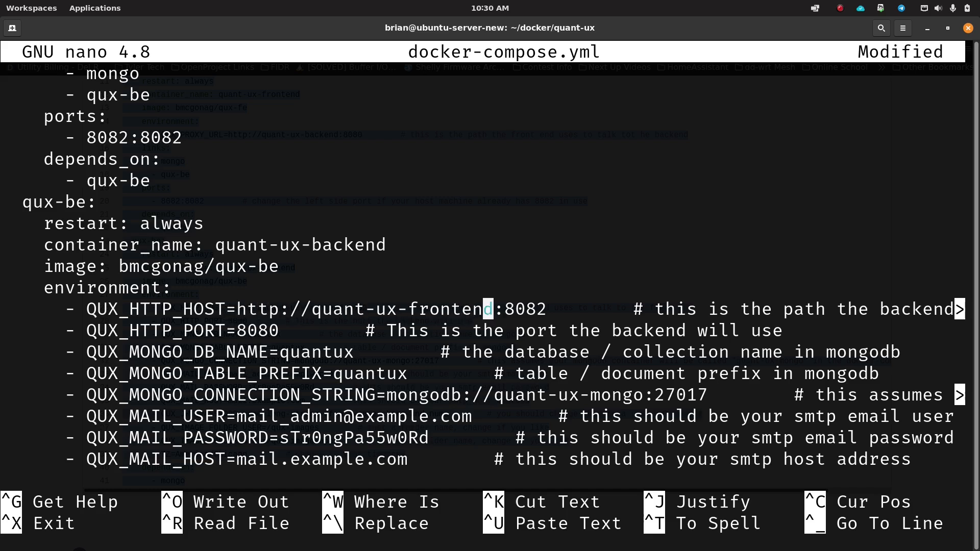
pyautogui.press('Right')
pyautogui.press('Right')
pyautogui.press('Right')
pyautogui.press('Right')
pyautogui.press('Right')
pyautogui.press('Right')
pyautogui.press('Right')
pyautogui.press('Right')
pyautogui.press('Right')
pyautogui.press('Right')
pyautogui.press('Right')
pyautogui.press('Right')
pyautogui.press('Right')
pyautogui.press('Right')
pyautogui.press('Right')
pyautogui.press('Right')
pyautogui.press('Right')
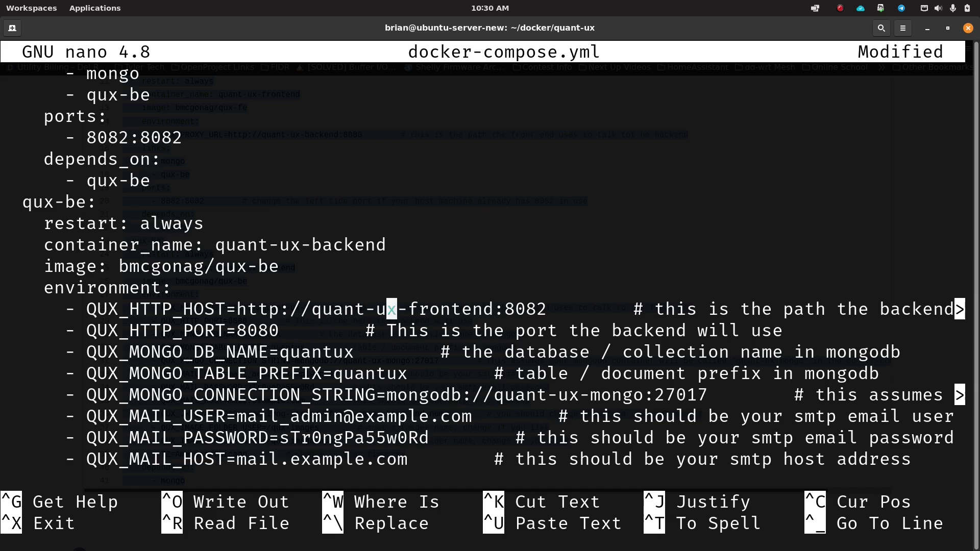
pyautogui.press('Right')
pyautogui.press('Right')
pyautogui.press('Right')
pyautogui.press('Right')
pyautogui.press('Right')
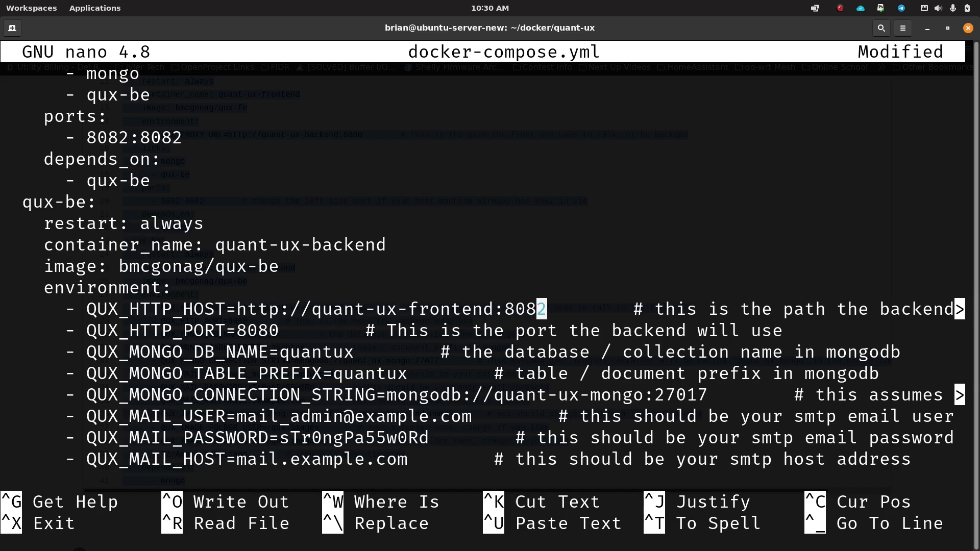
pyautogui.press('Left')
pyautogui.press('Left')
pyautogui.press('Left')
pyautogui.press('Left')
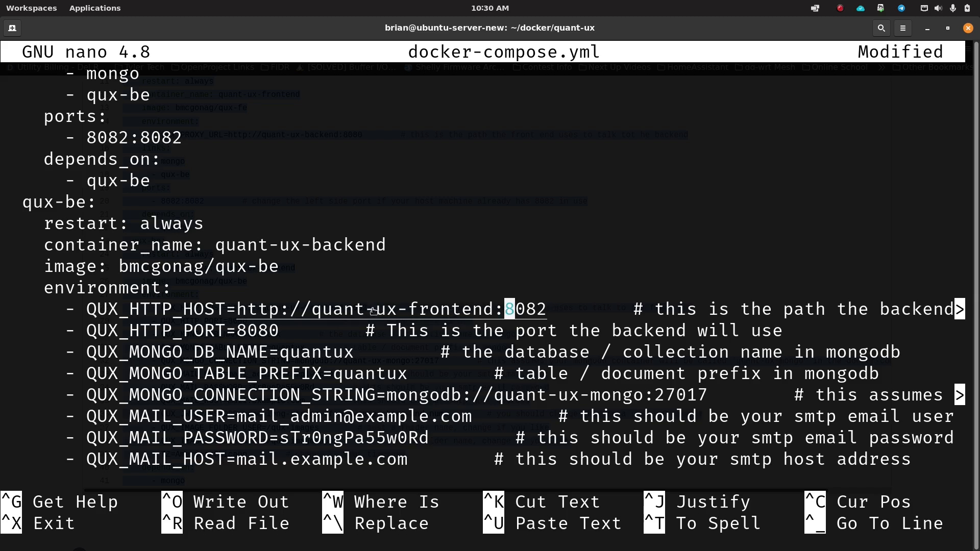
# Step: In nano, review the QUX_HTTP_PORT 8080, database name quantux and quant-ux-mongo connection host
pyautogui.press('Right')
pyautogui.press('Right')
pyautogui.press('Down')
pyautogui.press('Left')
pyautogui.press('Left')
pyautogui.press('Left')
pyautogui.press('Left')
pyautogui.press('Left')
pyautogui.press('Left')
pyautogui.press('Left')
pyautogui.press('Left')
pyautogui.press('Left')
pyautogui.press('Left')
pyautogui.press('Left')
pyautogui.press('Left')
pyautogui.press('Left')
pyautogui.press('Left')
pyautogui.press('Left')
pyautogui.press('Left')
pyautogui.press('Left')
pyautogui.press('Left')
pyautogui.press('Left')
pyautogui.press('Left')
pyautogui.press('Left')
pyautogui.press('Left')
pyautogui.press('Left')
pyautogui.press('Left')
pyautogui.press('Left')
pyautogui.press('Left')
pyautogui.press('Left')
pyautogui.press('Right')
pyautogui.press('Right')
pyautogui.press('Right')
pyautogui.press('Right')
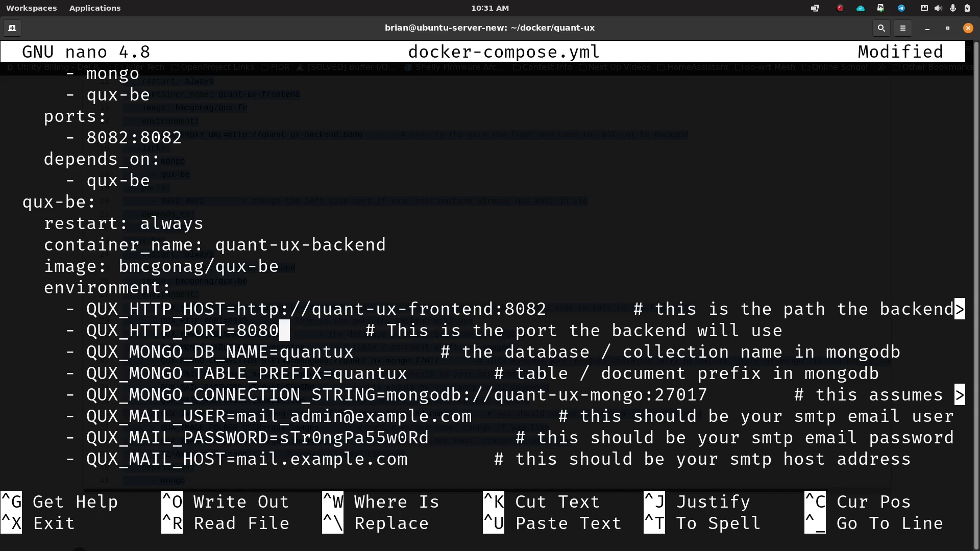
pyautogui.press('Left')
pyautogui.press('Left')
pyautogui.press('Left')
pyautogui.press('Left')
pyautogui.press('Right')
pyautogui.press('Right')
pyautogui.press('Right')
pyautogui.press('Left')
pyautogui.press('Left')
pyautogui.press('Left')
pyautogui.press('Left')
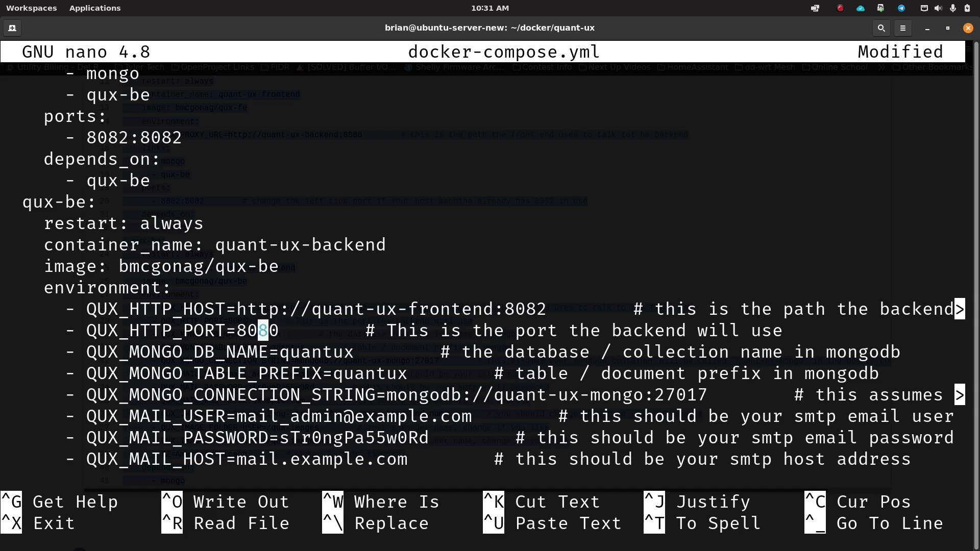
pyautogui.press('Right')
pyautogui.press('Right')
pyautogui.press('Right')
pyautogui.press('Right')
pyautogui.press('Right')
pyautogui.press('Left')
pyautogui.press('Left')
pyautogui.press('Left')
pyautogui.press('Left')
pyautogui.press('Left')
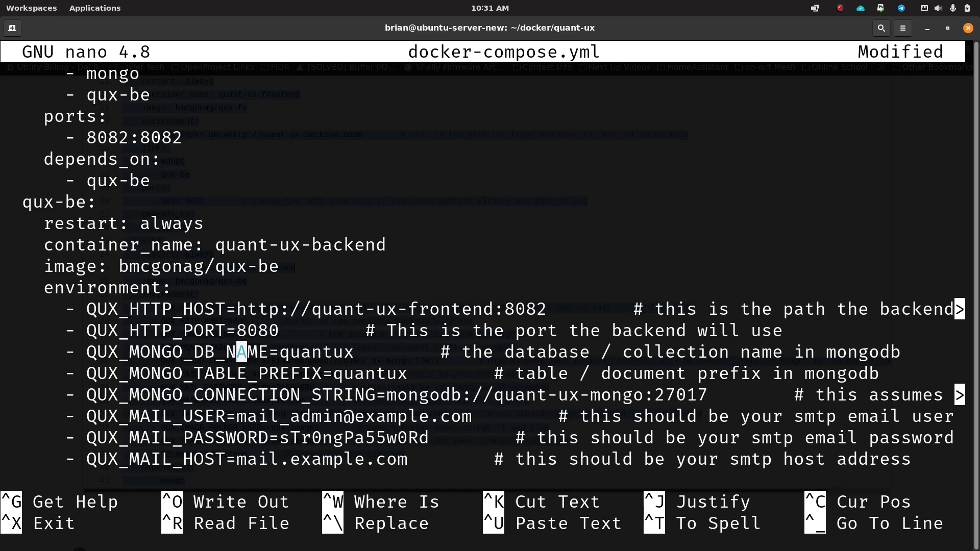
pyautogui.press('Right')
pyautogui.press('Right')
pyautogui.press('Right')
pyautogui.press('Right')
pyautogui.press('Right')
pyautogui.press('Right')
pyautogui.press('Right')
pyautogui.press('Right')
pyautogui.press('Right')
pyautogui.press('Right')
pyautogui.press('Right')
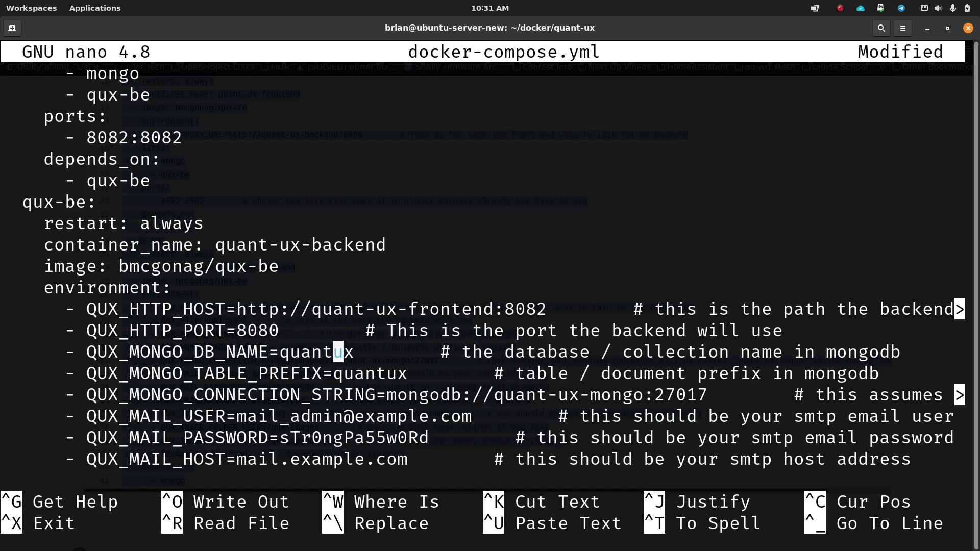
pyautogui.press('Left')
pyautogui.press('Left')
pyautogui.press('Left')
pyautogui.press('Left')
pyautogui.press('Left')
pyautogui.press('Left')
pyautogui.press('Left')
pyautogui.press('Right')
pyautogui.press('Right')
pyautogui.press('Right')
pyautogui.press('Right')
pyautogui.press('Right')
pyautogui.press('Right')
pyautogui.press('Right')
pyautogui.press('Right')
pyautogui.press('Right')
pyautogui.press('Right')
pyautogui.press('Right')
pyautogui.press('Right')
pyautogui.press('Right')
pyautogui.press('Down')
pyautogui.press('Left')
pyautogui.press('Left')
pyautogui.press('Left')
pyautogui.press('Right')
pyautogui.press('Right')
pyautogui.press('Right')
pyautogui.press('Right')
pyautogui.press('Right')
pyautogui.press('Right')
pyautogui.press('Right')
pyautogui.press('Right')
pyautogui.press('Right')
pyautogui.press('Right')
pyautogui.press('Right')
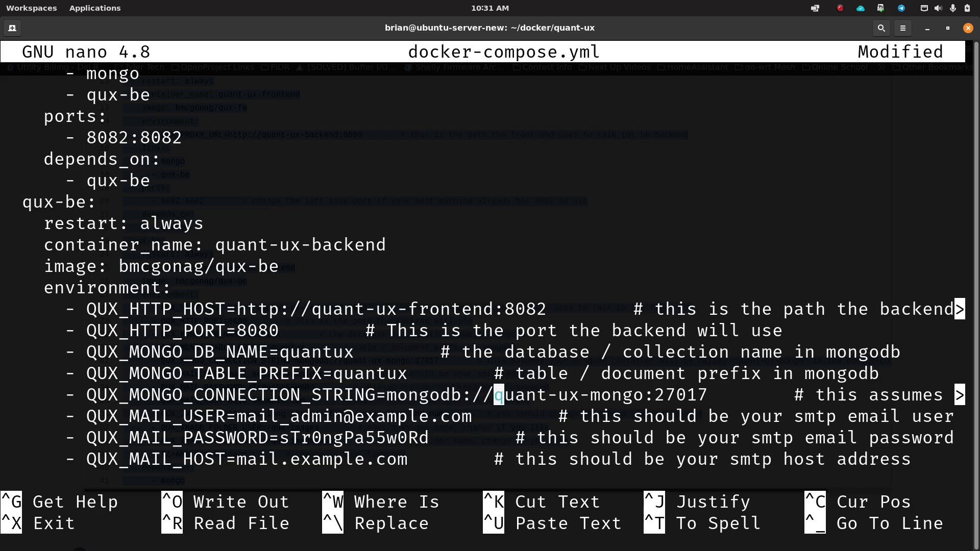
pyautogui.press('Right')
pyautogui.press('Right')
pyautogui.press('Right')
pyautogui.press('Right')
pyautogui.press('Right')
pyautogui.press('Right')
pyautogui.press('Right')
pyautogui.press('Right')
pyautogui.press('Right')
pyautogui.press('Right')
pyautogui.press('Right')
pyautogui.press('Right')
pyautogui.press('Right')
pyautogui.press('Right')
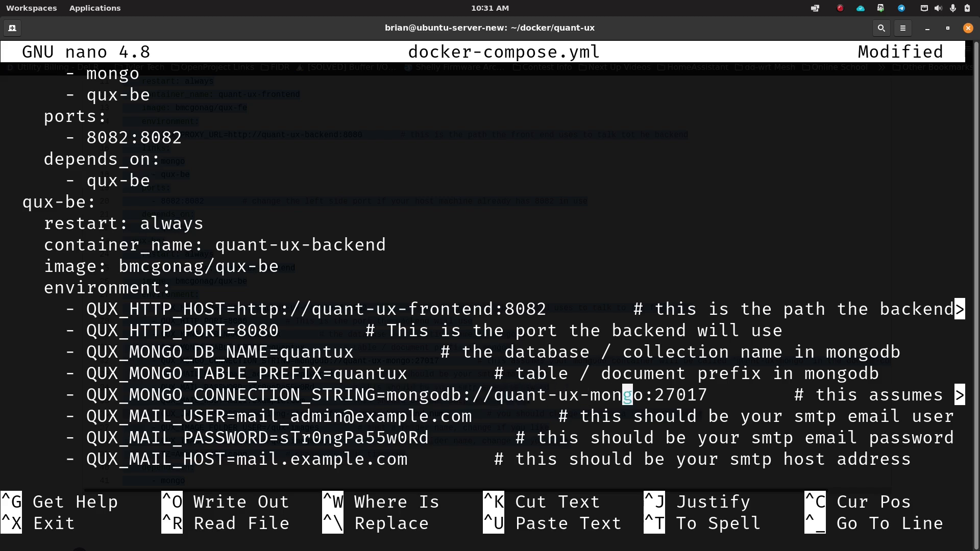
pyautogui.press('Left')
pyautogui.press('Left')
pyautogui.press('Right')
pyautogui.press('Right')
pyautogui.press('Right')
pyautogui.press('Right')
pyautogui.press('Right')
pyautogui.press('Right')
pyautogui.press('Right')
pyautogui.press('Right')
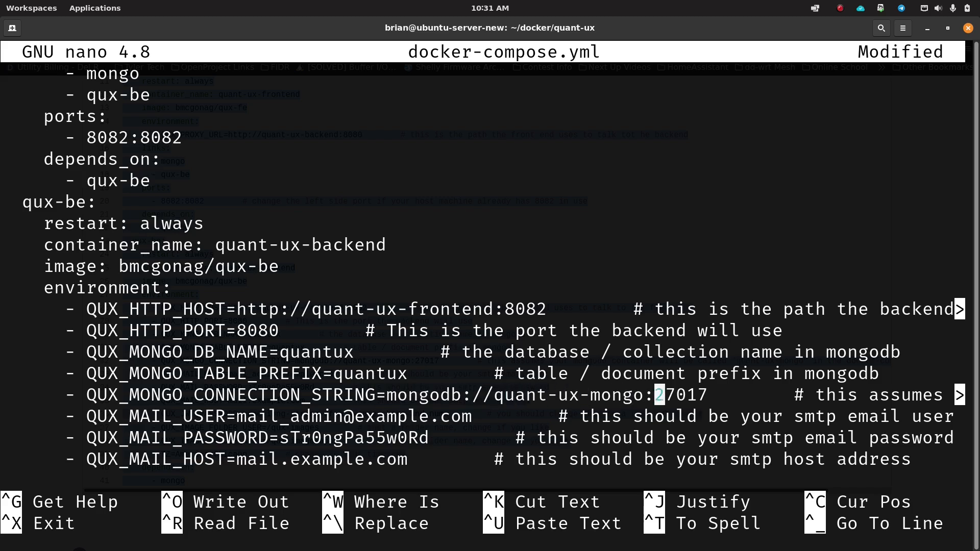
pyautogui.press('Left')
pyautogui.press('Left')
pyautogui.press('Left')
pyautogui.press('Left')
pyautogui.press('Left')
pyautogui.press('Left')
pyautogui.press('Left')
pyautogui.press('Left')
pyautogui.press('Left')
pyautogui.press('Left')
pyautogui.press('Left')
pyautogui.press('Left')
pyautogui.press('Left')
pyautogui.press('Left')
pyautogui.press('Left')
pyautogui.press('Left')
pyautogui.press('Left')
pyautogui.press('Left')
pyautogui.press('Left')
pyautogui.press('Left')
pyautogui.press('Left')
pyautogui.press('Left')
pyautogui.press('Left')
pyautogui.press('Left')
pyautogui.press('Left')
pyautogui.press('Left')
pyautogui.press('Left')
pyautogui.press('Left')
pyautogui.press('Left')
pyautogui.press('Left')
# Step: Check the mail user, mail password, mail host and JWT password placeholder values
pyautogui.press('Down')
pyautogui.press('Down')
pyautogui.press('Down')
pyautogui.press('Down')
pyautogui.press('Down')
pyautogui.press('Down')
pyautogui.press('Down')
pyautogui.press('Down')
pyautogui.press('Down')
pyautogui.press('Down')
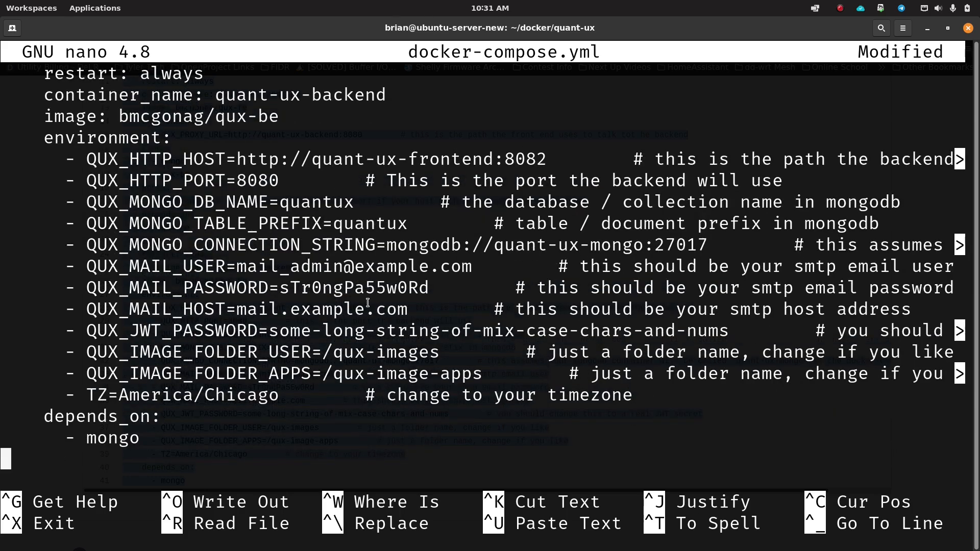
pyautogui.press('Up')
pyautogui.press('Up')
pyautogui.press('Up')
pyautogui.press('Up')
pyautogui.press('Up')
pyautogui.press('Up')
pyautogui.press('Up')
pyautogui.press('Up')
pyautogui.press('Up')
pyautogui.press('Left')
pyautogui.press('Left')
pyautogui.press('Left')
pyautogui.press('Left')
pyautogui.press('Left')
pyautogui.press('Left')
pyautogui.press('Left')
pyautogui.press('Left')
pyautogui.press('Left')
pyautogui.press('Left')
pyautogui.press('Left')
pyautogui.press('Left')
pyautogui.press('Left')
pyautogui.press('Left')
pyautogui.press('Right')
pyautogui.press('Right')
pyautogui.press('Right')
pyautogui.press('Right')
pyautogui.press('Right')
pyautogui.press('Right')
pyautogui.press('Right')
pyautogui.press('Right')
pyautogui.press('Right')
pyautogui.press('Right')
pyautogui.press('Right')
pyautogui.press('Right')
pyautogui.press('Right')
pyautogui.press('Right')
pyautogui.press('Right')
pyautogui.press('Right')
pyautogui.press('Right')
pyautogui.press('Right')
pyautogui.press('Right')
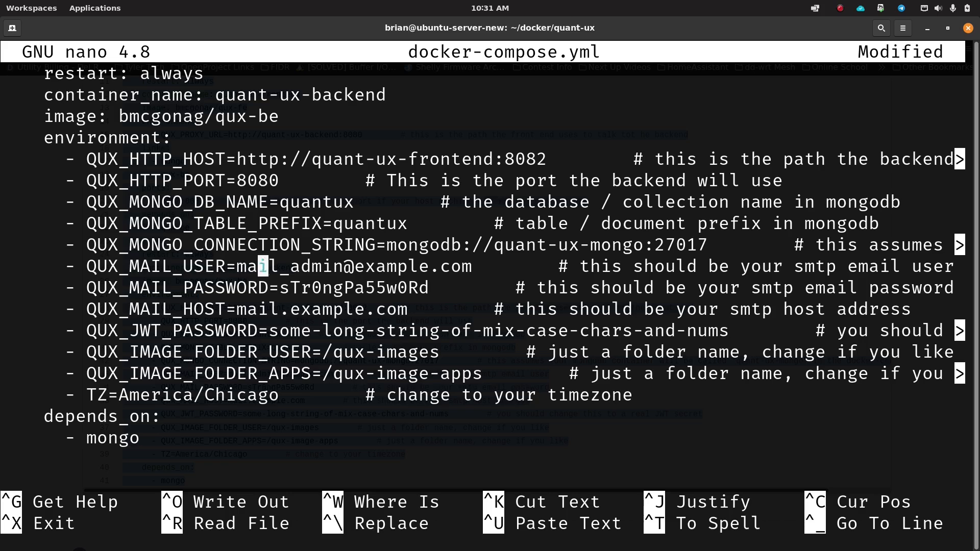
pyautogui.press('Right')
pyautogui.press('Right')
pyautogui.press('Right')
pyautogui.press('Left')
pyautogui.press('Left')
pyautogui.press('Left')
pyautogui.press('Left')
pyautogui.press('Left')
pyautogui.press('Left')
pyautogui.press('Left')
pyautogui.press('Left')
pyautogui.press('Left')
pyautogui.press('Left')
pyautogui.press('Left')
pyautogui.press('Left')
pyautogui.press('Left')
pyautogui.press('Left')
pyautogui.press('Left')
pyautogui.press('Left')
pyautogui.press('Left')
pyautogui.press('Left')
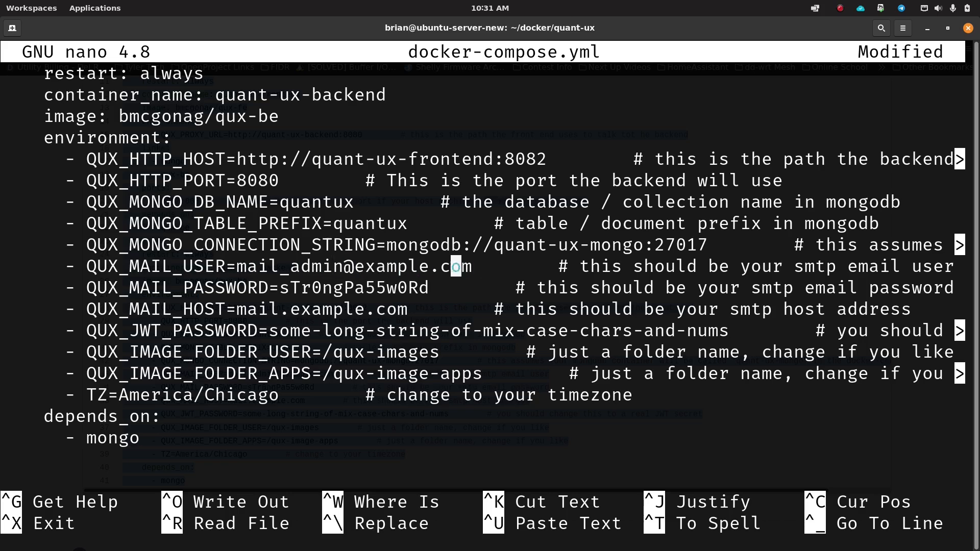
pyautogui.press('Left')
pyautogui.press('Left')
pyautogui.press('Right')
pyautogui.press('Down')
pyautogui.press('Right')
pyautogui.press('Left')
pyautogui.press('Left')
pyautogui.press('Left')
pyautogui.press('Left')
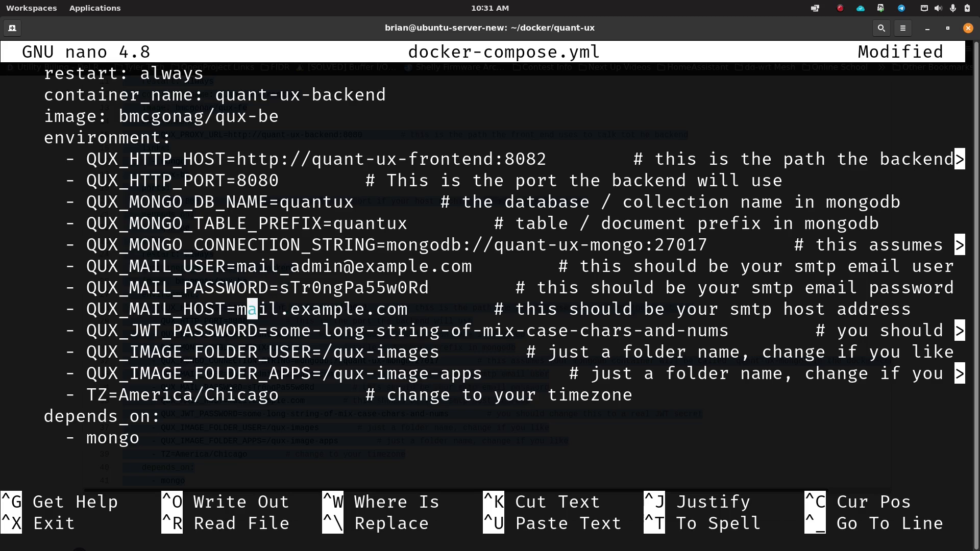
pyautogui.press('Right')
pyautogui.press('Right')
pyautogui.press('Right')
pyautogui.press('Right')
pyautogui.press('Down')
pyautogui.press('Left')
pyautogui.press('Right')
pyautogui.press('Right')
pyautogui.press('Right')
pyautogui.press('Right')
pyautogui.press('Right')
pyautogui.press('Right')
pyautogui.press('Right')
pyautogui.press('Right')
pyautogui.press('Right')
pyautogui.press('Right')
pyautogui.press('Right')
pyautogui.press('Right')
pyautogui.press('Right')
pyautogui.press('Right')
pyautogui.press('Right')
pyautogui.press('Right')
pyautogui.press('Right')
pyautogui.press('Right')
pyautogui.press('Right')
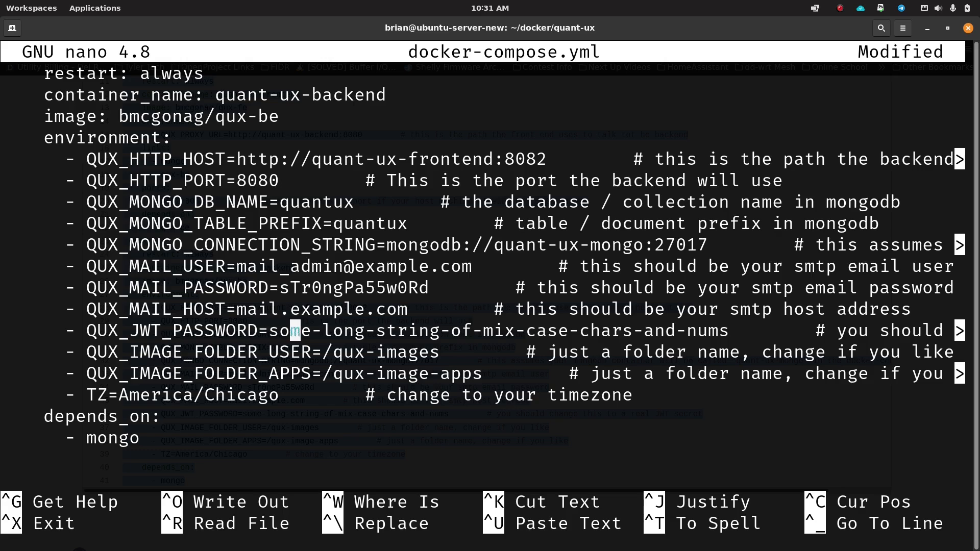
pyautogui.press('Left')
pyautogui.press('Left')
pyautogui.press('Left')
pyautogui.press('Left')
pyautogui.press('Left')
pyautogui.press('Left')
pyautogui.press('Left')
pyautogui.press('Left')
pyautogui.press('Left')
pyautogui.press('Left')
pyautogui.press('Left')
pyautogui.press('Left')
pyautogui.press('Left')
pyautogui.press('Left')
pyautogui.press('Left')
pyautogui.press('Left')
pyautogui.press('Left')
pyautogui.press('Left')
pyautogui.press('Left')
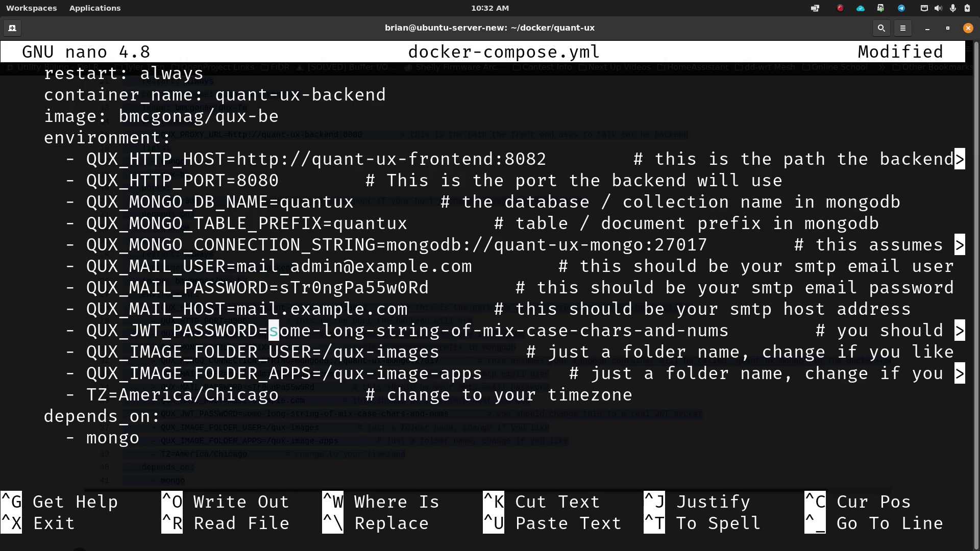
# Step: Look over the qux-images user folder, apps image folder path and America/Chicago timezone values
pyautogui.press('Down')
pyautogui.press('Right')
pyautogui.press('Right')
pyautogui.press('Right')
pyautogui.press('Right')
pyautogui.press('Right')
pyautogui.press('Right')
pyautogui.press('Right')
pyautogui.press('Left')
pyautogui.press('Left')
pyautogui.press('Right')
pyautogui.press('Right')
pyautogui.press('Right')
pyautogui.press('Right')
pyautogui.press('Right')
pyautogui.press('Right')
pyautogui.press('Right')
pyautogui.press('Right')
pyautogui.press('Right')
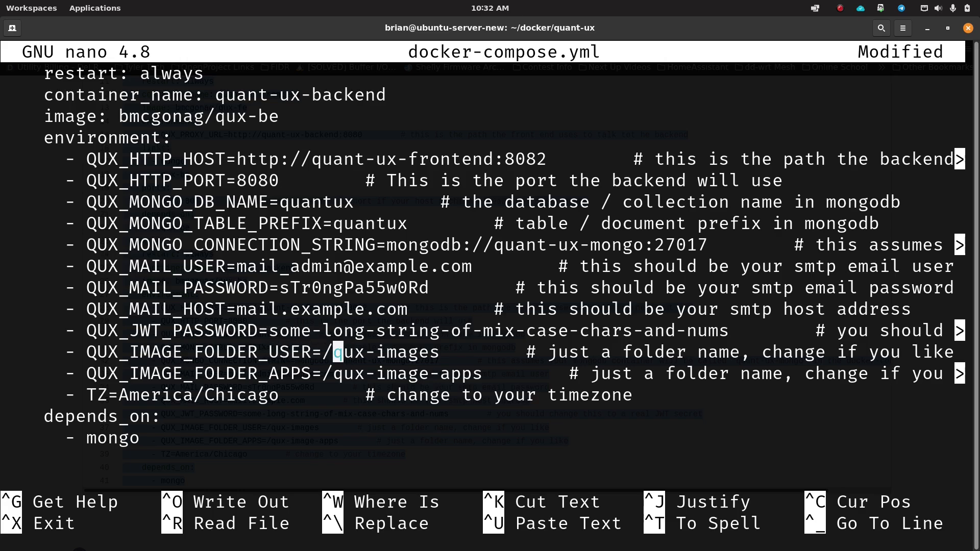
pyautogui.press('Right')
pyautogui.press('Right')
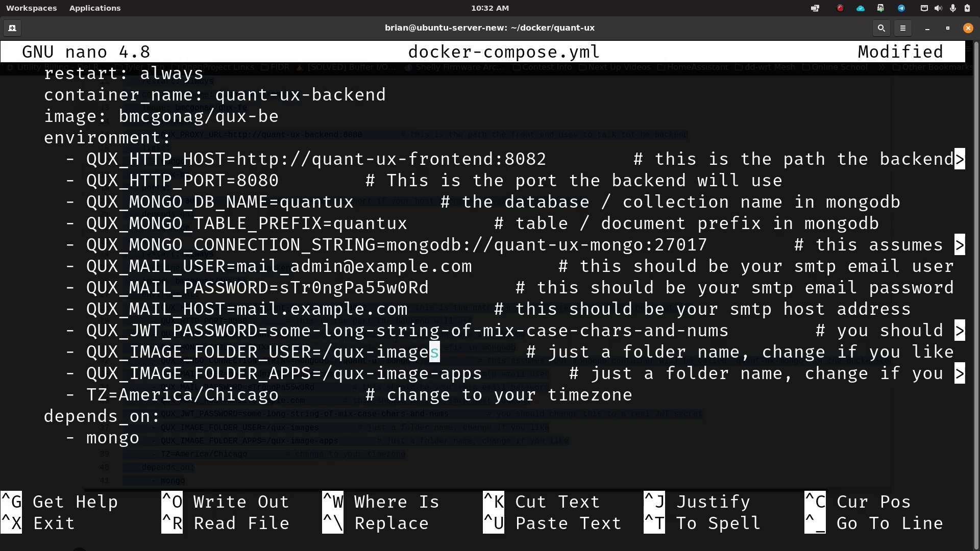
pyautogui.press('Down')
pyautogui.press('Right')
pyautogui.press('Right')
pyautogui.press('Left')
pyautogui.press('Left')
pyautogui.press('Left')
pyautogui.press('Up')
pyautogui.press('Left')
pyautogui.press('Left')
pyautogui.press('Left')
pyautogui.press('Left')
pyautogui.press('Left')
pyautogui.press('Left')
pyautogui.press('Left')
pyautogui.press('Left')
pyautogui.press('Left')
pyautogui.press('Left')
pyautogui.press('Up')
pyautogui.press('Up')
pyautogui.press('Up')
pyautogui.press('Up')
pyautogui.press('Left')
pyautogui.press('Left')
pyautogui.press('Left')
pyautogui.press('Left')
pyautogui.press('Left')
pyautogui.press('Left')
pyautogui.press('Left')
pyautogui.press('Left')
pyautogui.press('Down')
pyautogui.press('Right')
pyautogui.press('Down')
pyautogui.press('Left')
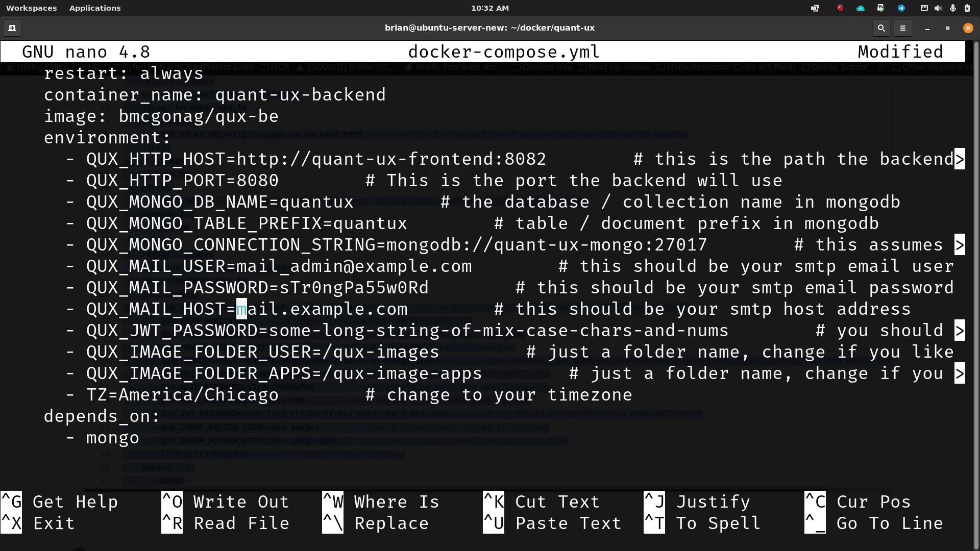
pyautogui.press('Down')
pyautogui.press('Down')
pyautogui.press('Down')
pyautogui.press('Down')
pyautogui.press('Right')
pyautogui.press('Right')
pyautogui.press('Right')
pyautogui.press('Right')
pyautogui.press('Left')
pyautogui.press('Left')
pyautogui.press('Left')
pyautogui.press('Left')
pyautogui.press('Left')
pyautogui.press('Left')
pyautogui.press('Left')
pyautogui.press('Left')
pyautogui.press('Left')
pyautogui.press('Left')
pyautogui.press('Left')
pyautogui.press('Left')
pyautogui.press('Left')
pyautogui.press('Left')
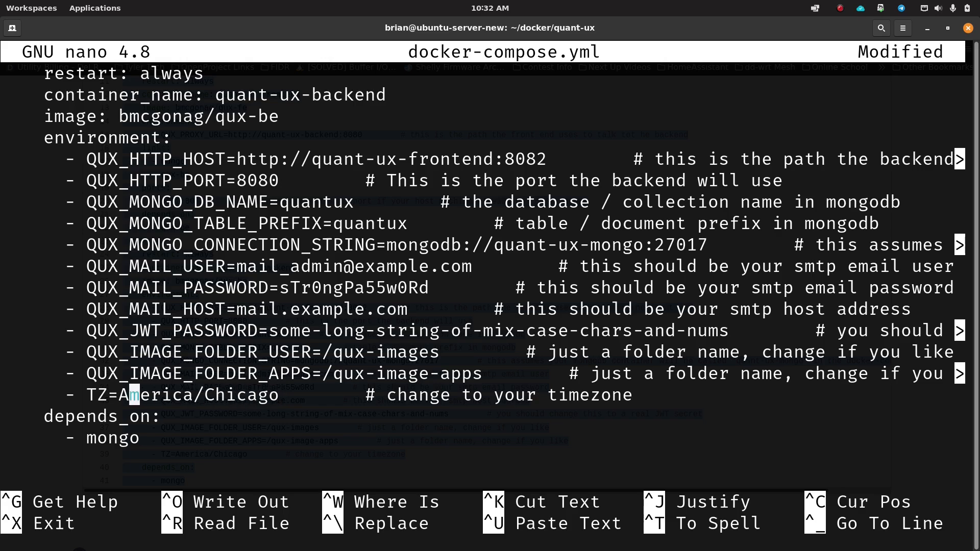
pyautogui.press('Right')
pyautogui.press('Right')
pyautogui.press('Right')
pyautogui.press('Right')
pyautogui.press('Right')
pyautogui.press('Right')
pyautogui.press('Right')
pyautogui.press('Right')
pyautogui.press('Right')
pyautogui.press('Right')
pyautogui.press('Right')
pyautogui.press('Right')
pyautogui.press('Right')
pyautogui.press('Right')
# Step: From GitHub's docker-compose.yml, open the quant-ux-docker repo and read its README environment variable table
pyautogui.click(356, 546)
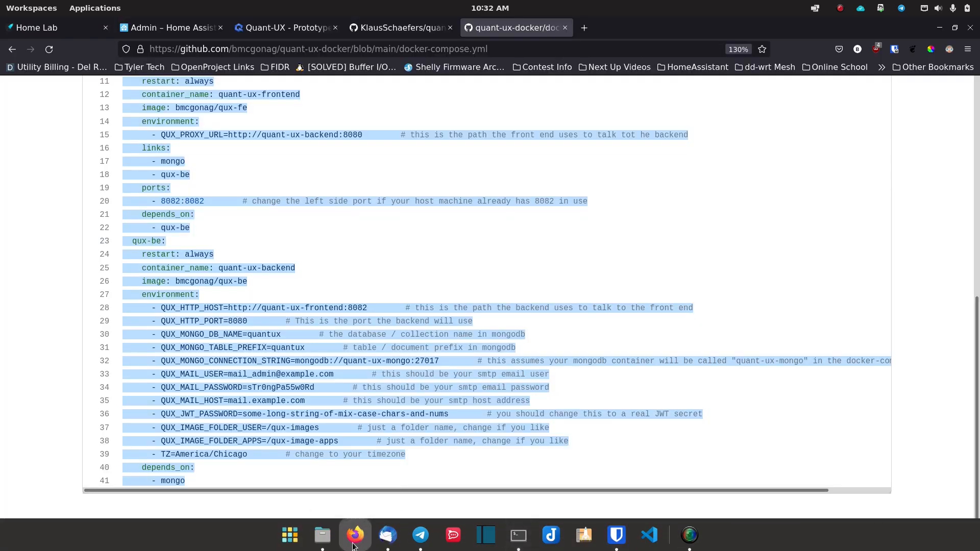
pyautogui.scroll(8, 151, 115)
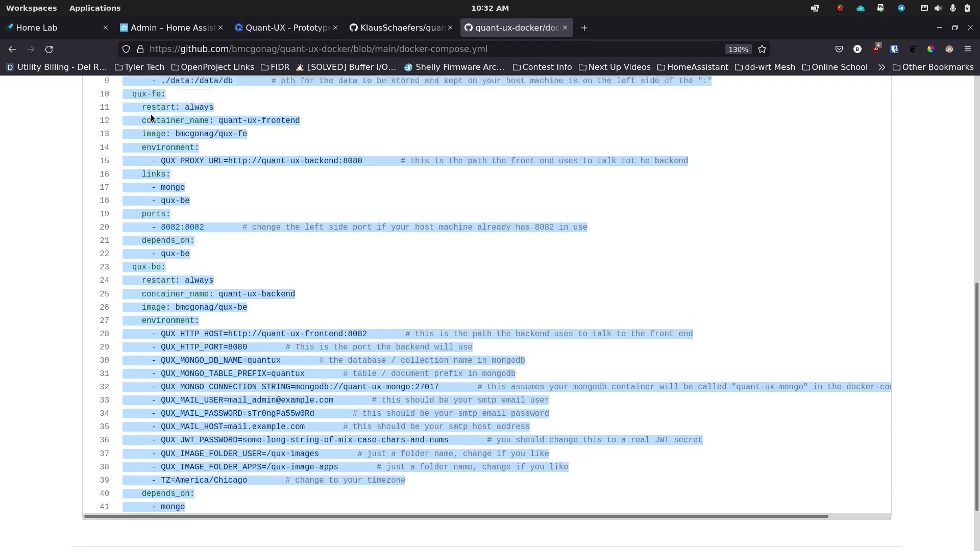
pyautogui.click(123, 147)
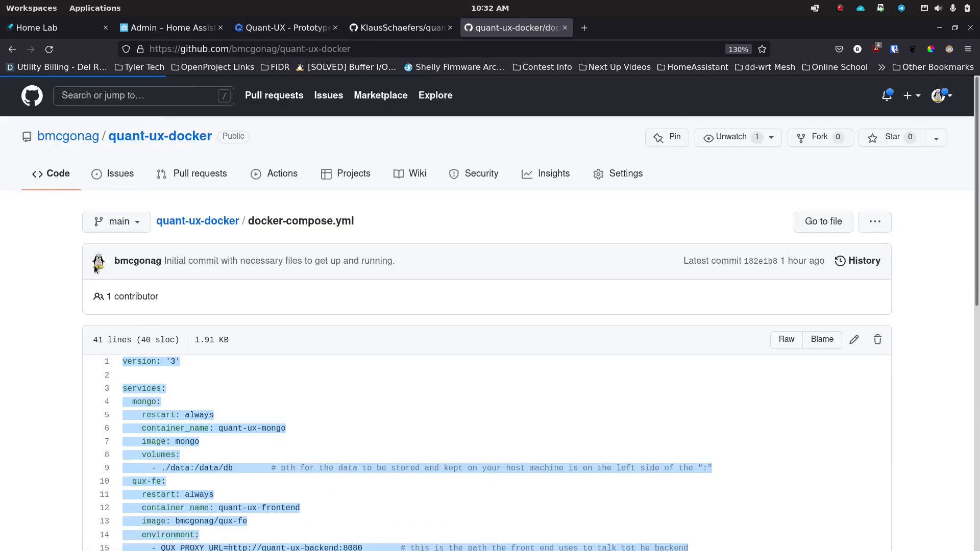
pyautogui.scroll(-10, 309, 306)
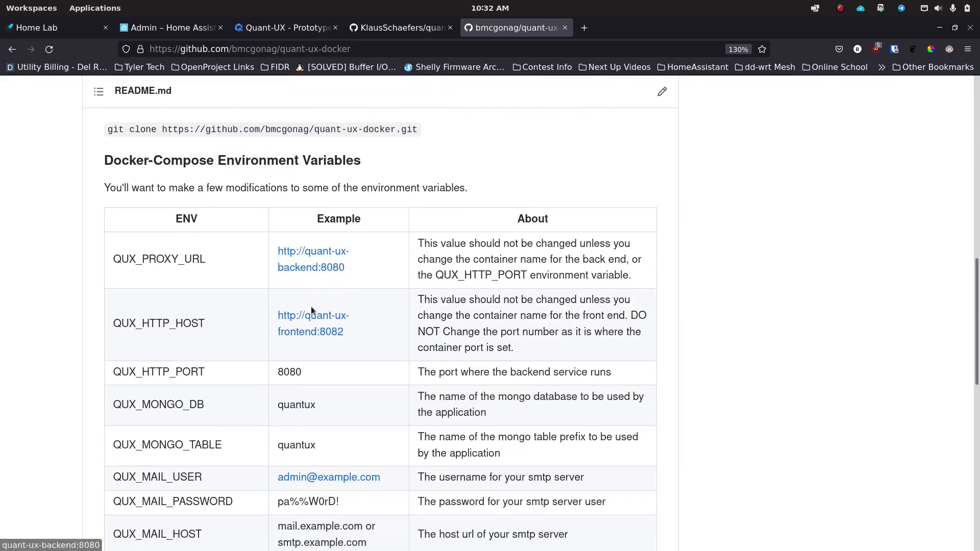
pyautogui.scroll(-7, 321, 282)
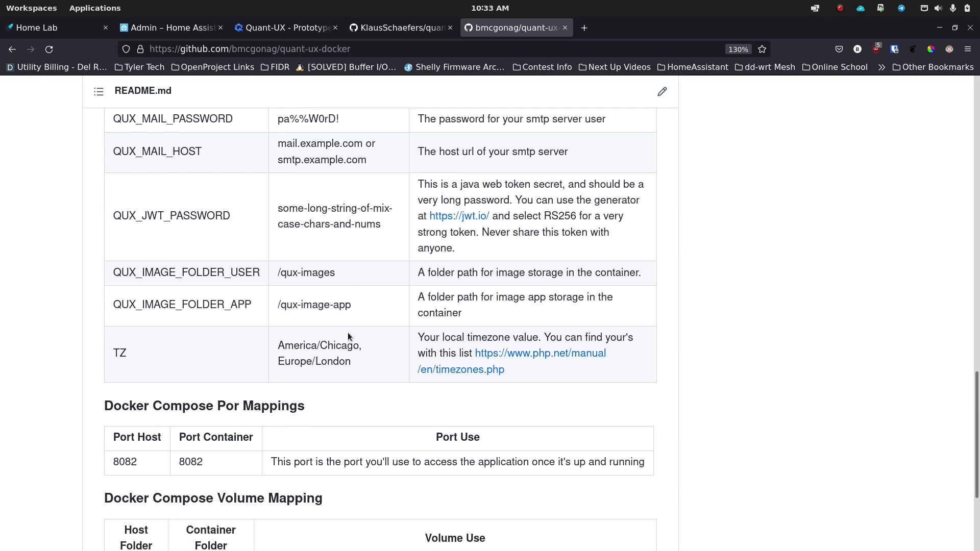
pyautogui.moveTo(360, 538)
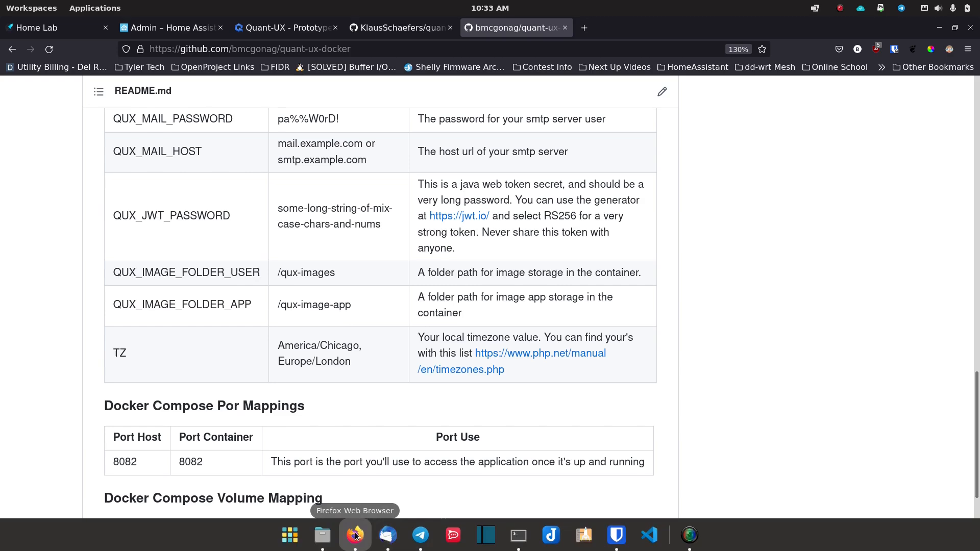
pyautogui.click(517, 536)
# Step: Verify the frontend settings, 8082:8082 port mapping, and mail and JWT lines in the file
pyautogui.press('Down')
pyautogui.press('Down')
pyautogui.press('Down')
pyautogui.press('Down')
pyautogui.press('Down')
pyautogui.press('Up')
pyautogui.press('Down')
pyautogui.press('Left')
pyautogui.press('Up')
pyautogui.press('Up')
pyautogui.press('Up')
pyautogui.press('Up')
pyautogui.press('Up')
pyautogui.press('Up')
pyautogui.press('Up')
pyautogui.press('Up')
pyautogui.press('Up')
pyautogui.press('Up')
pyautogui.press('Up')
pyautogui.press('Up')
pyautogui.press('Up')
pyautogui.press('Up')
pyautogui.press('Up')
pyautogui.press('Up')
pyautogui.press('Up')
pyautogui.press('Up')
pyautogui.press('Up')
pyautogui.press('Up')
pyautogui.press('Up')
pyautogui.press('Up')
pyautogui.press('Up')
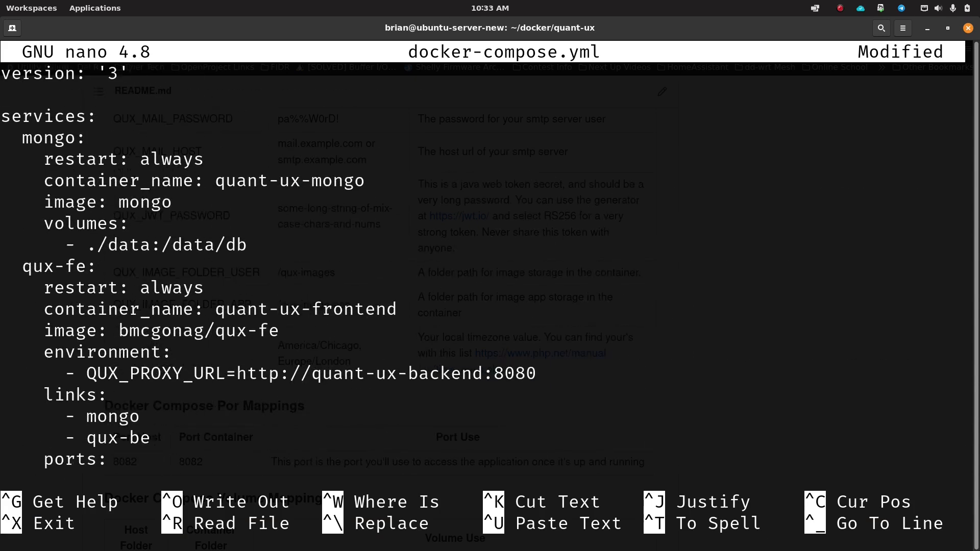
pyautogui.press('Down')
pyautogui.press('Down')
pyautogui.press('Down')
pyautogui.press('Down')
pyautogui.press('Down')
pyautogui.press('Down')
pyautogui.press('Down')
pyautogui.press('Down')
pyautogui.press('Down')
pyautogui.press('Down')
pyautogui.press('Down')
pyautogui.press('Down')
pyautogui.press('Down')
pyautogui.press('Down')
pyautogui.press('Down')
pyautogui.press('Down')
pyautogui.press('Up')
pyautogui.press('Up')
pyautogui.press('Down')
pyautogui.press('Down')
pyautogui.press('Down')
pyautogui.press('Down')
pyautogui.press('Down')
pyautogui.press('Down')
pyautogui.press('Up')
pyautogui.press('Up')
pyautogui.press('Up')
pyautogui.press('Left')
pyautogui.press('Left')
pyautogui.press('Left')
pyautogui.press('Left')
pyautogui.press('Right')
pyautogui.press('Right')
pyautogui.press('Right')
pyautogui.press('Down')
pyautogui.press('Down')
pyautogui.press('Down')
pyautogui.press('Down')
pyautogui.press('Down')
pyautogui.press('Down')
pyautogui.press('Down')
pyautogui.press('Down')
pyautogui.press('Down')
pyautogui.press('Down')
pyautogui.press('Down')
pyautogui.press('Down')
pyautogui.press('Down')
pyautogui.press('Down')
pyautogui.press('Down')
pyautogui.press('Down')
pyautogui.press('Down')
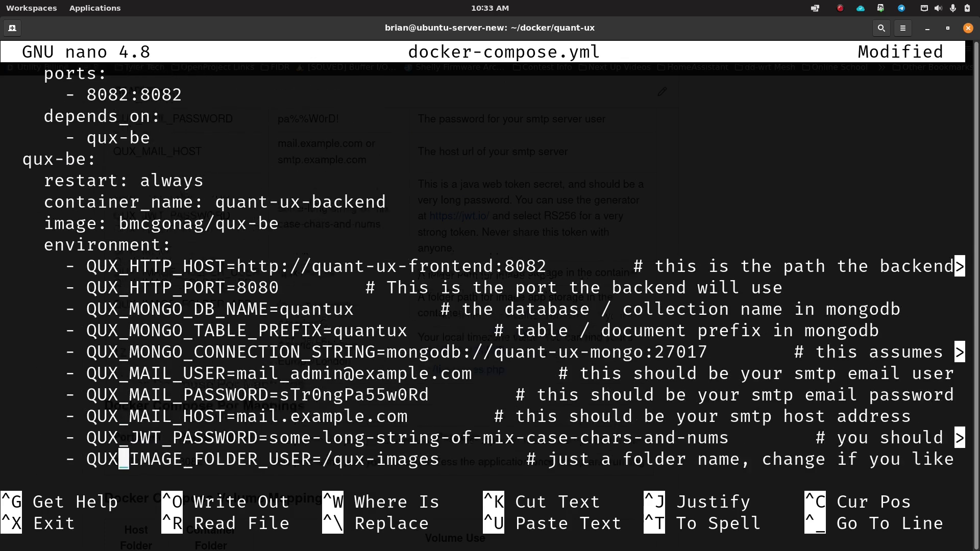
pyautogui.press('Up')
pyautogui.press('Up')
pyautogui.press('Up')
pyautogui.press('Up')
pyautogui.press('Down')
pyautogui.press('Down')
pyautogui.press('Down')
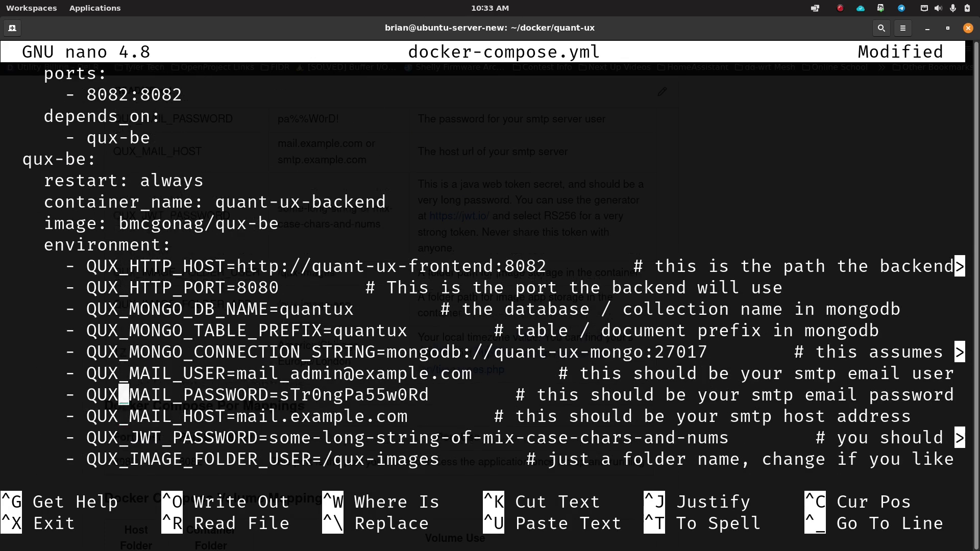
pyautogui.press('Up')
pyautogui.press('Down')
pyautogui.press('Down')
pyautogui.press('Down')
pyautogui.press('Down')
pyautogui.press('Down')
pyautogui.press('Down')
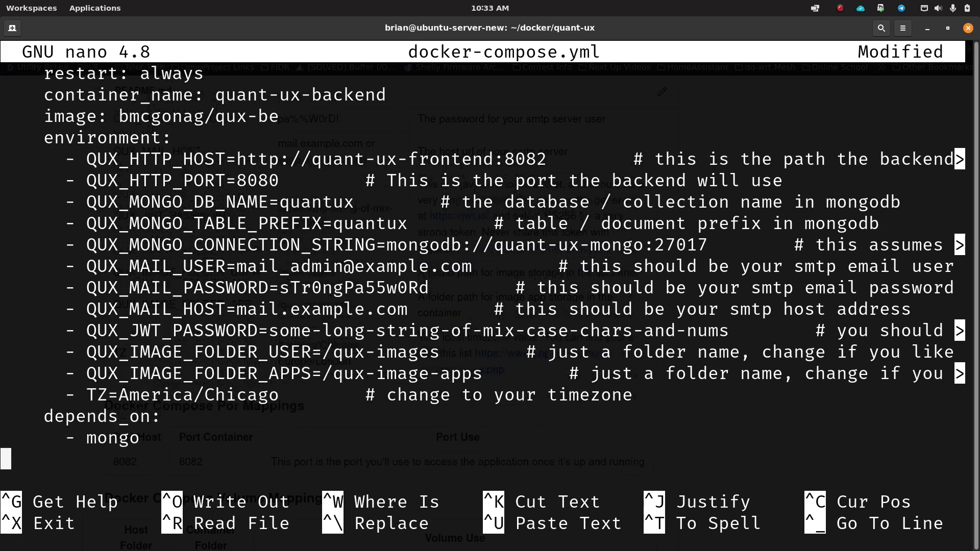
# Step: Save docker-compose.yml under the same name and exit nano
pyautogui.hotkey('ctrl', 'o')
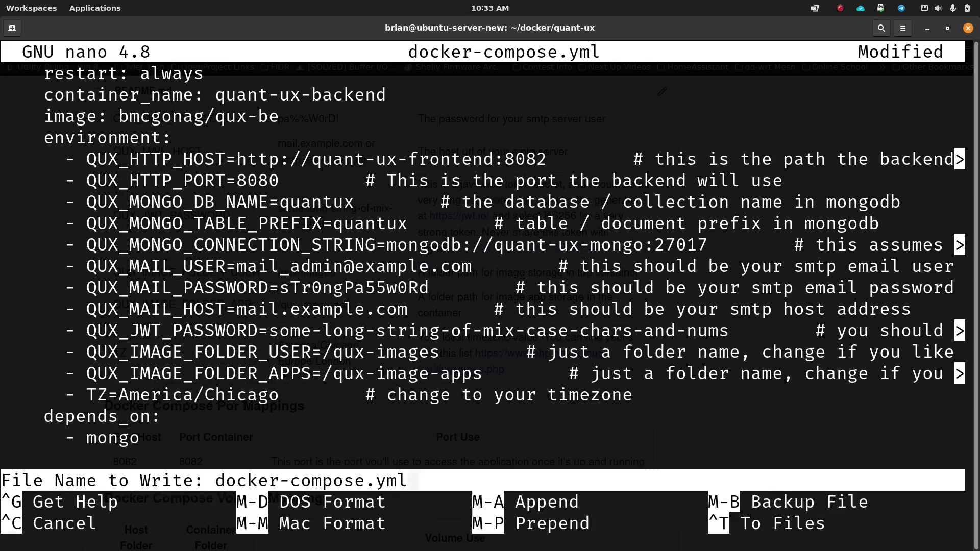
pyautogui.press('Return')
pyautogui.hotkey('ctrl', 'x')
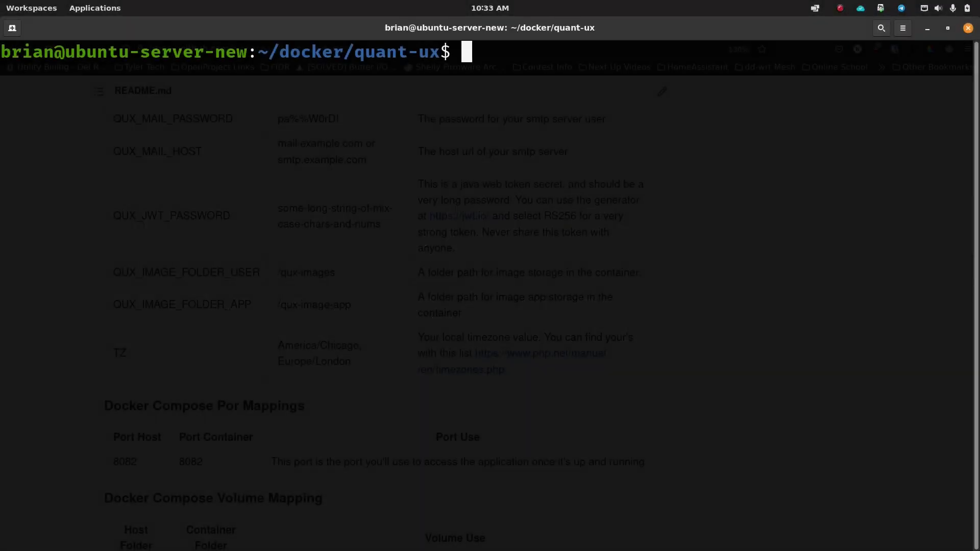
# Step: Run docker-compose up -d to pull images and create the mongo, backend and frontend containers
pyautogui.write('docker-compp')
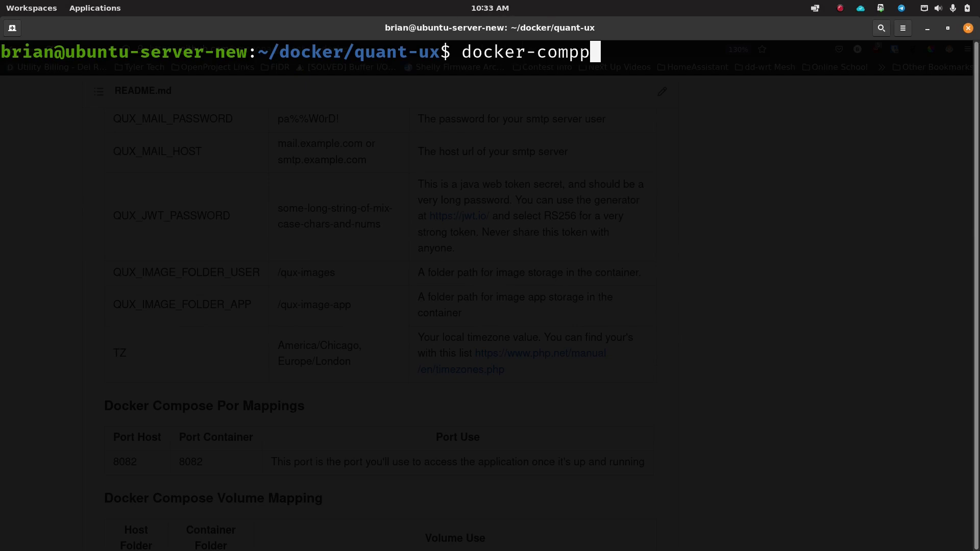
pyautogui.press('BackSpace')
pyautogui.write('pose up -d')
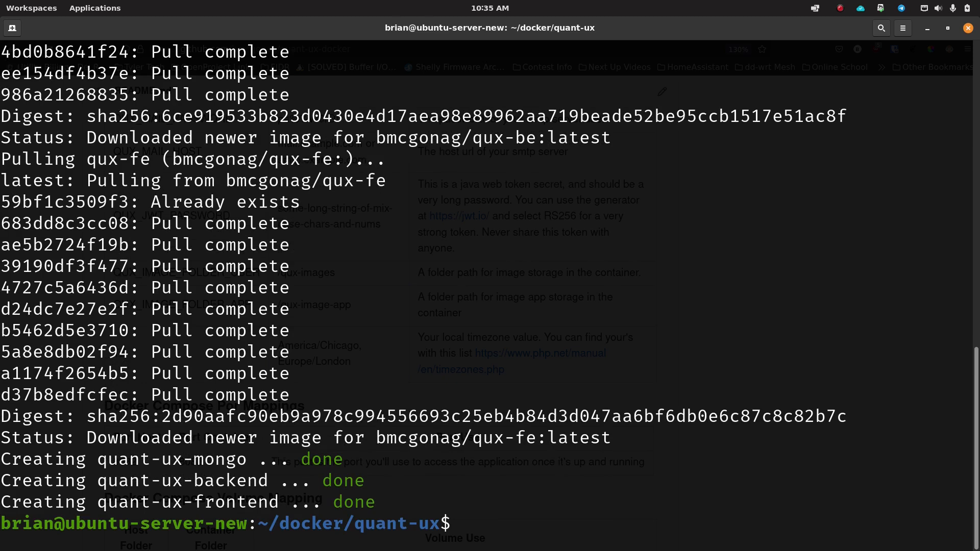
# Step: Follow the container output with docker-compose logs -f
pyautogui.write('docker')
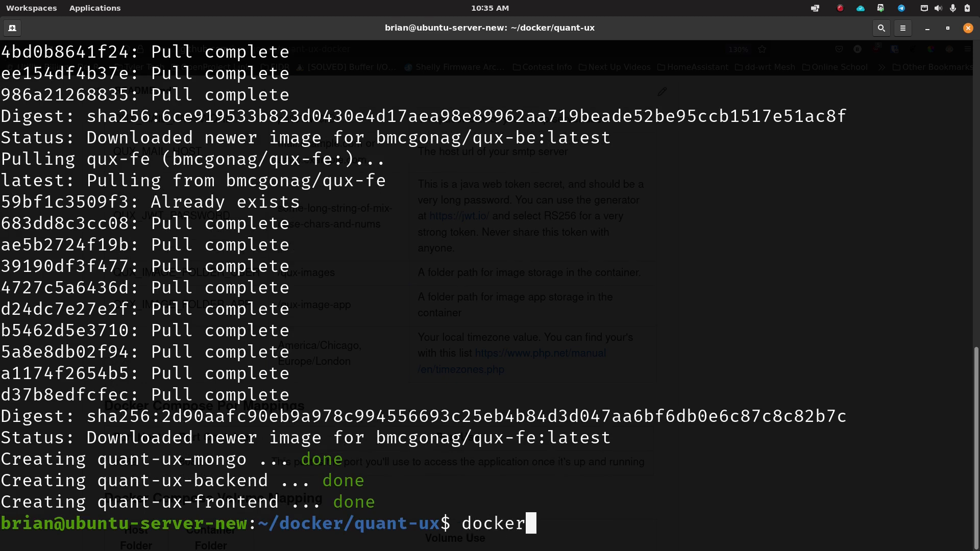
pyautogui.write('-compose -f logs')
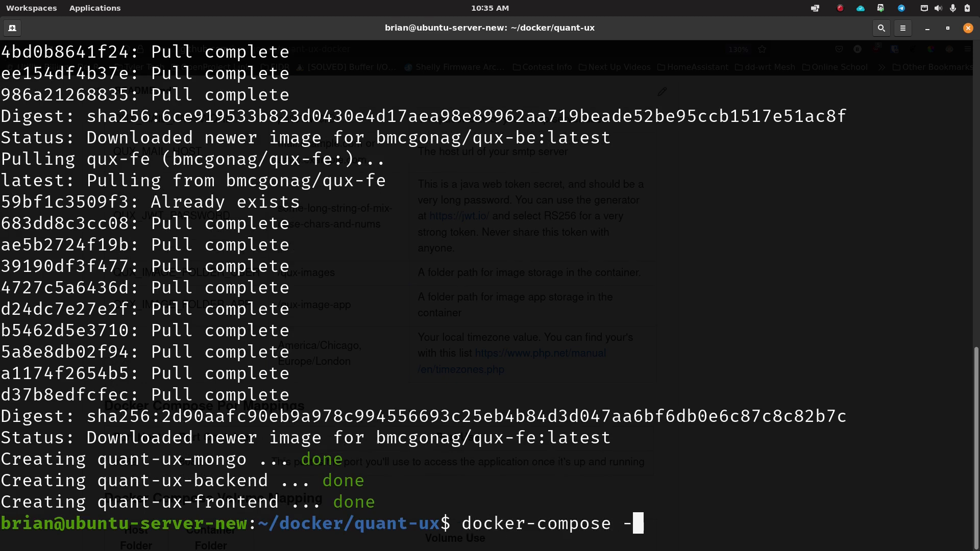
pyautogui.press('BackSpace')
pyautogui.press('BackSpace')
pyautogui.press('BackSpace')
pyautogui.press('BackSpace')
pyautogui.press('BackSpace')
pyautogui.press('BackSpace')
pyautogui.press('BackSpace')
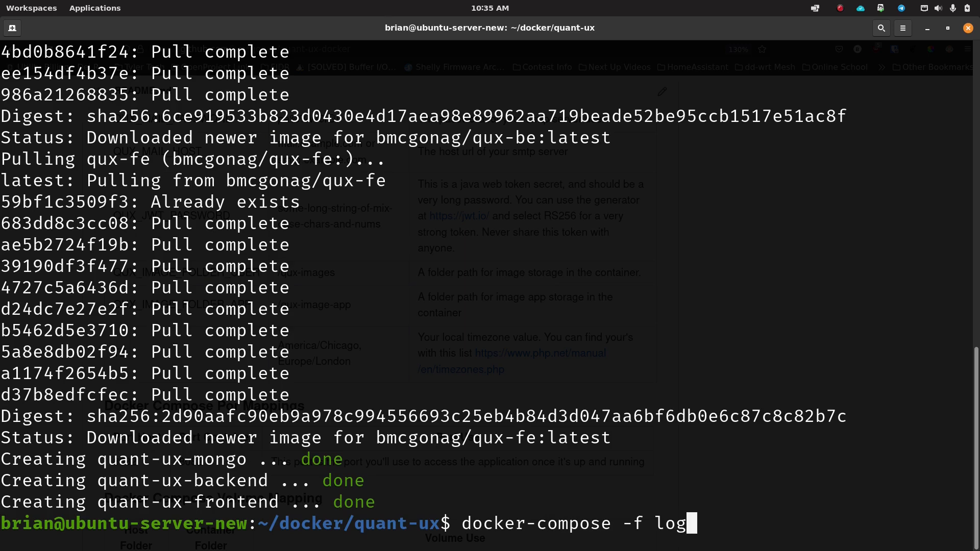
pyautogui.write('logs -f')
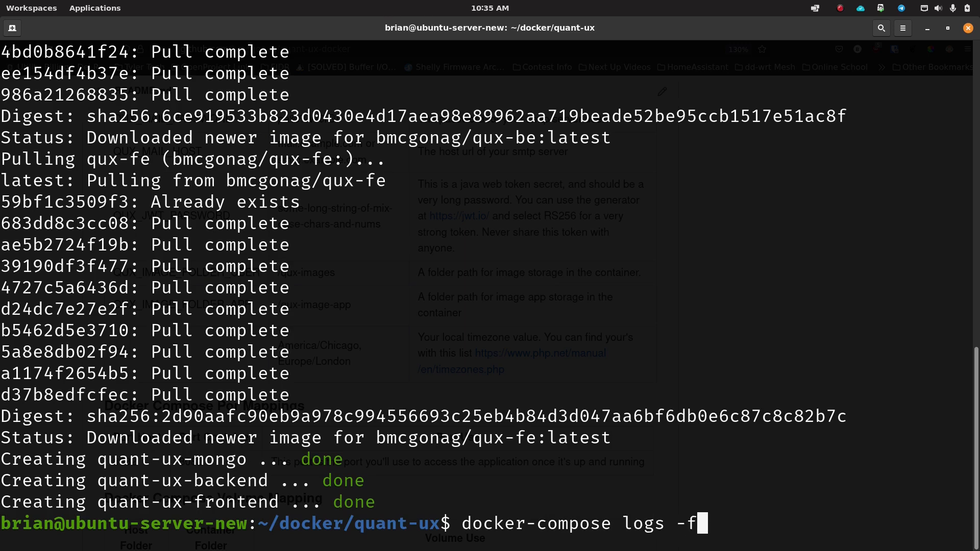
pyautogui.press('Return')
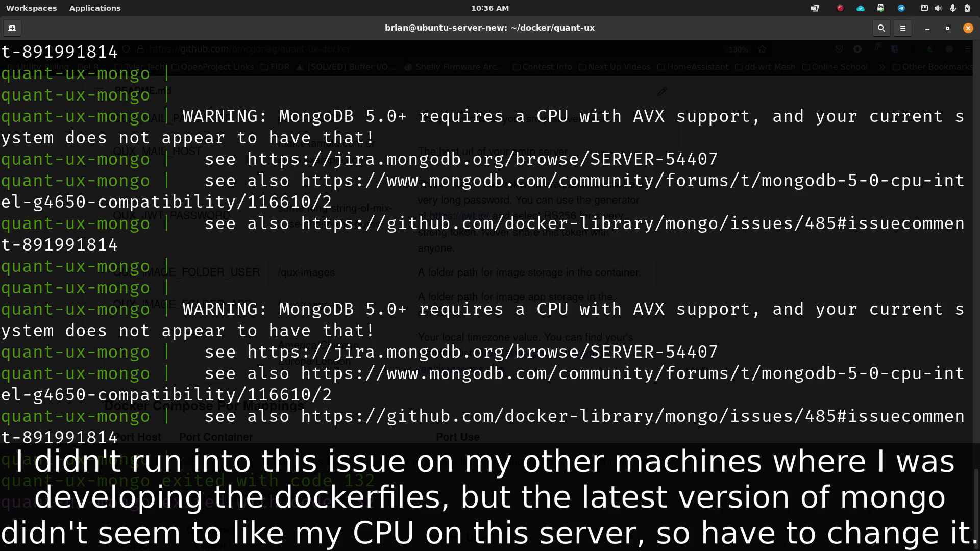
# Step: Stop following the logs and tear down the containers with docker-compose down
pyautogui.hotkey('ctrl', 'c')
pyautogui.write('g')
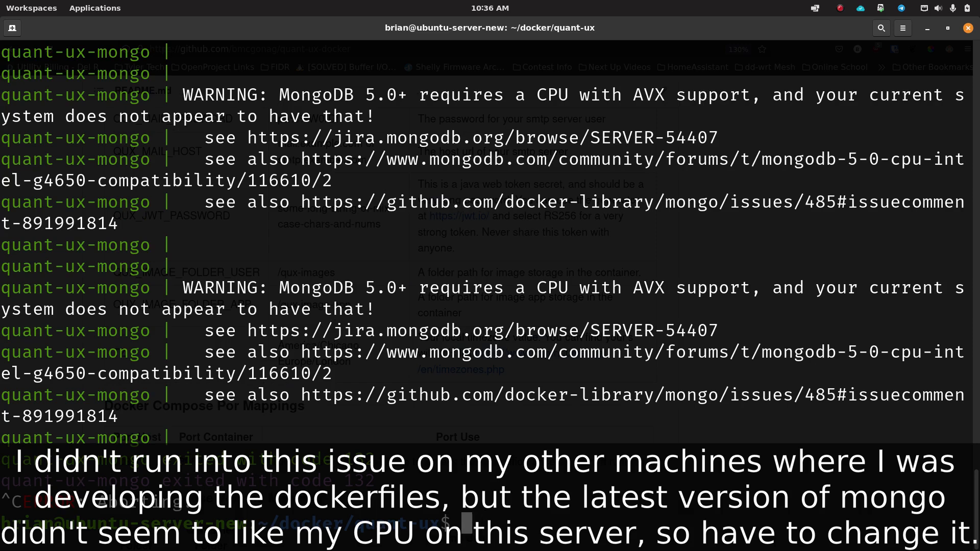
pyautogui.write('ndno doc')
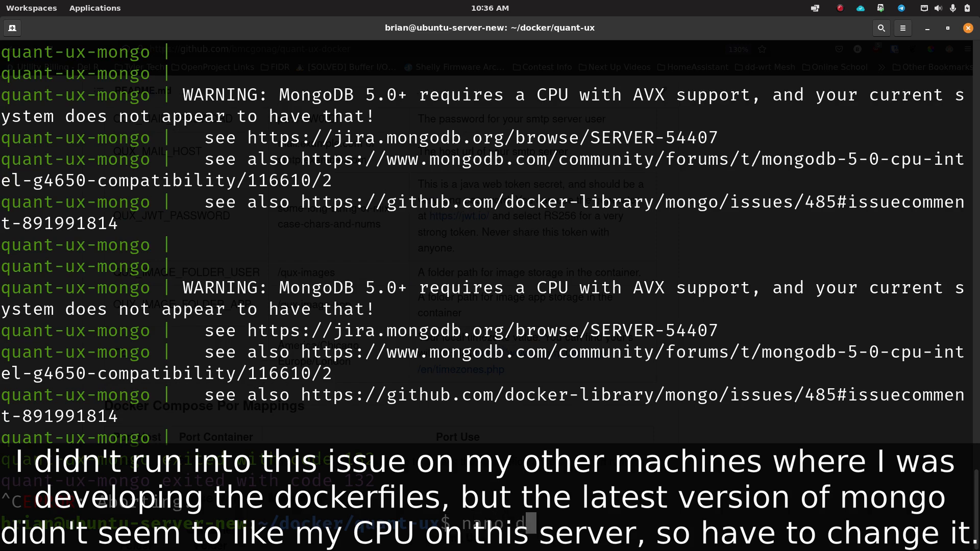
pyautogui.press('BackSpace')
pyautogui.press('BackSpace')
pyautogui.press('BackSpace')
pyautogui.press('BackSpace')
pyautogui.press('BackSpace')
pyautogui.press('BackSpace')
pyautogui.press('BackSpace')
pyautogui.press('BackSpace')
pyautogui.write('docker-compose down')
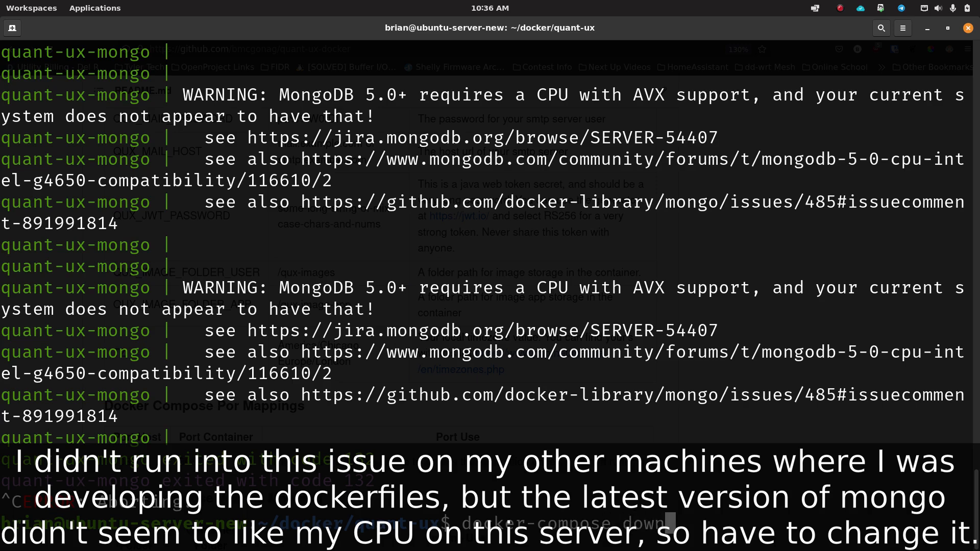
pyautogui.press('Return')
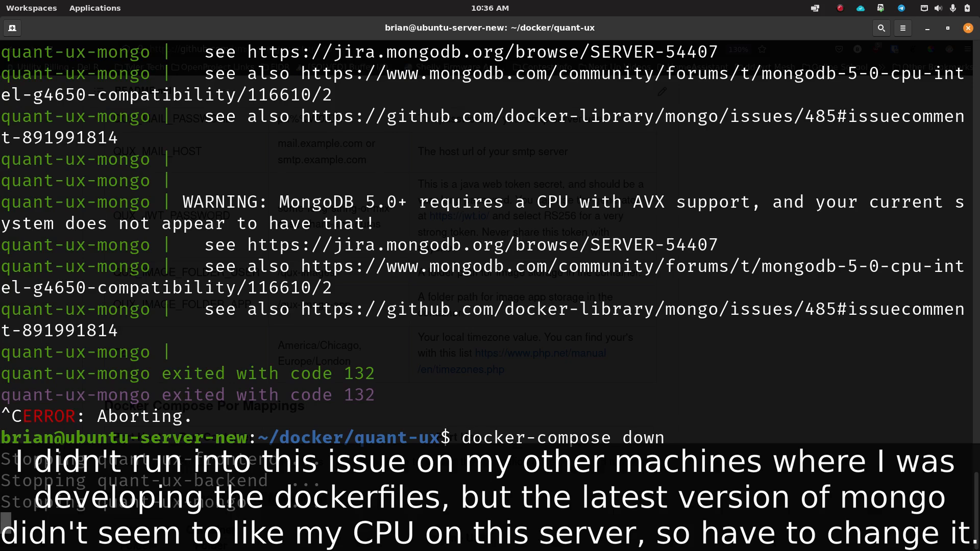
# Step: Reopen docker-compose.yml in nano at the end of the mongo image line
pyautogui.write('nano docker-compose.yml')
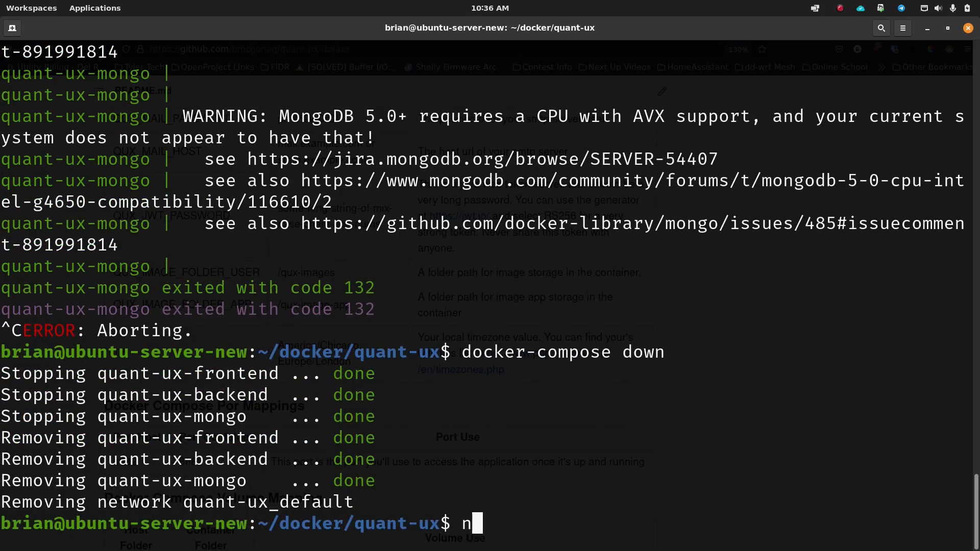
pyautogui.press('Return')
pyautogui.press('Down')
pyautogui.press('Down')
pyautogui.press('Down')
pyautogui.press('Down')
pyautogui.press('Down')
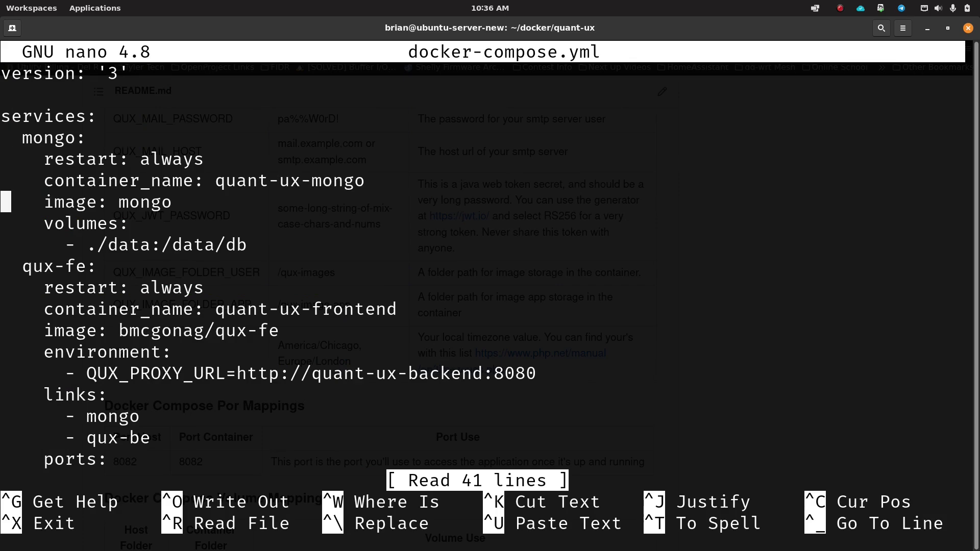
pyautogui.press('Down')
pyautogui.press('Up')
pyautogui.press('End')
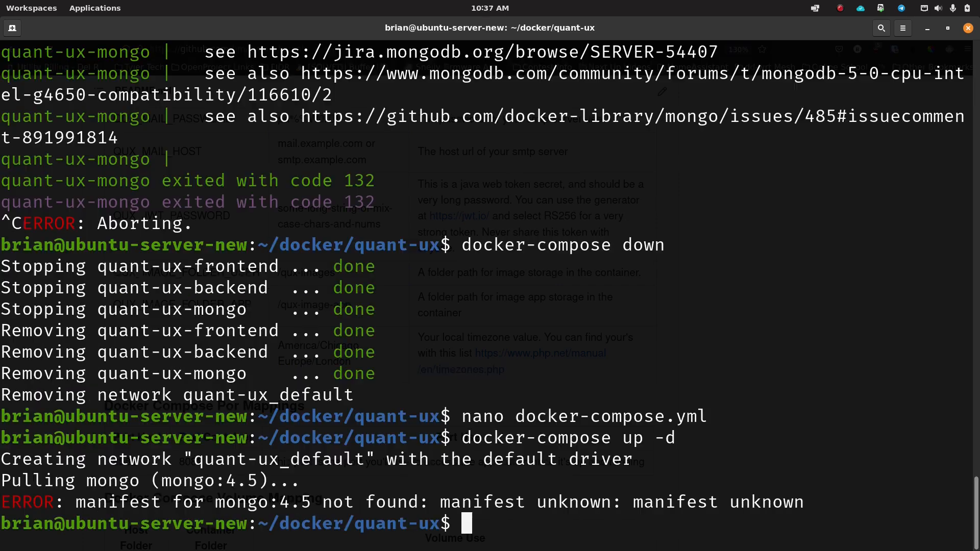
# Step: In Firefox, search for and open the official mongo image page on Docker Hub
pyautogui.moveTo(518, 546)
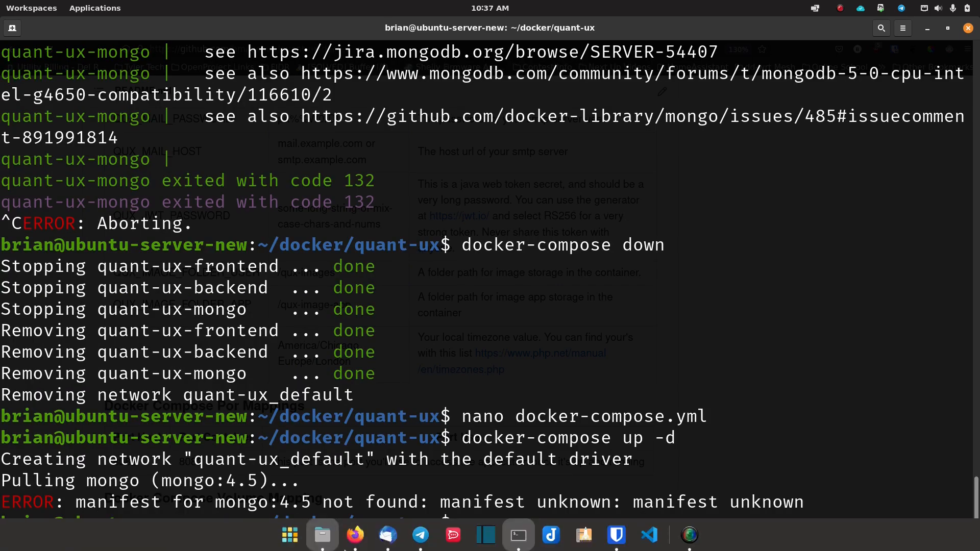
pyautogui.click(371, 538)
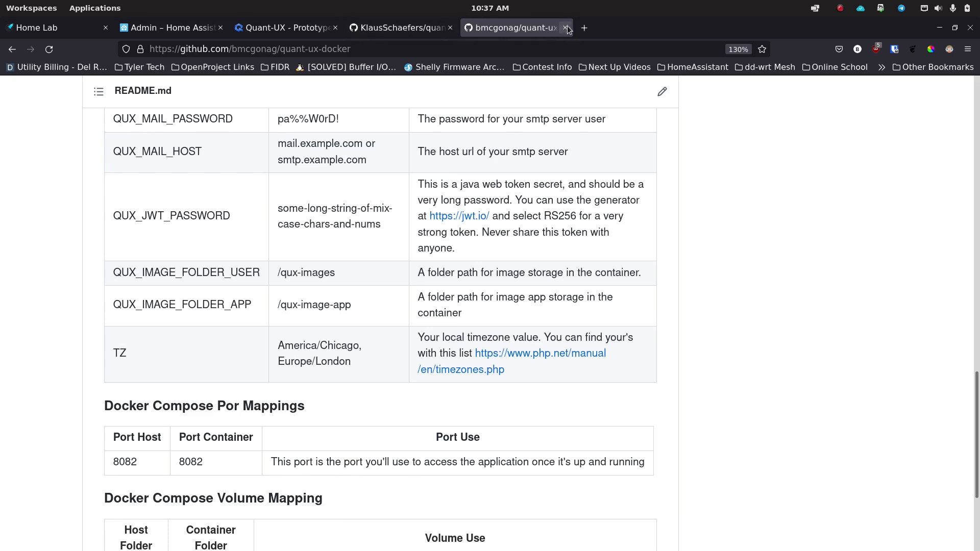
pyautogui.click(584, 27)
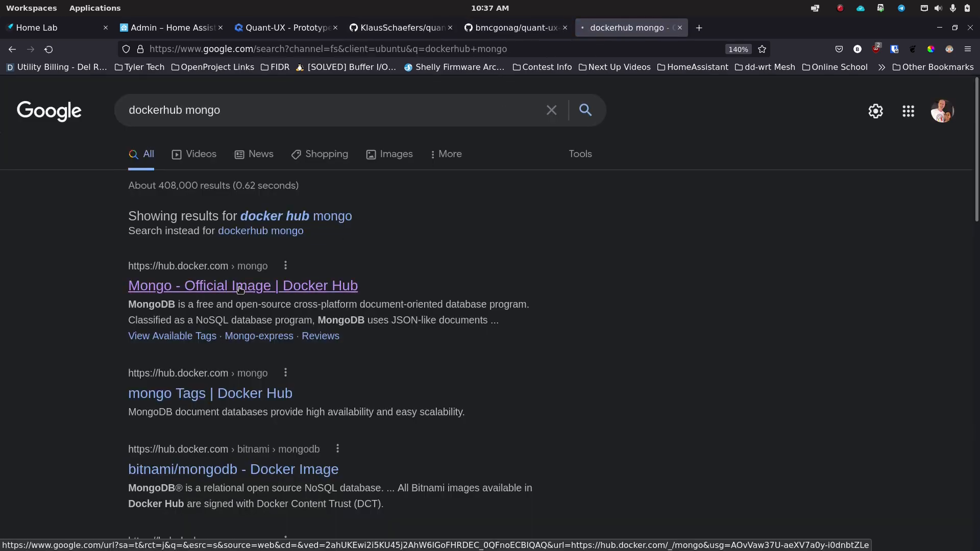
pyautogui.click(240, 290)
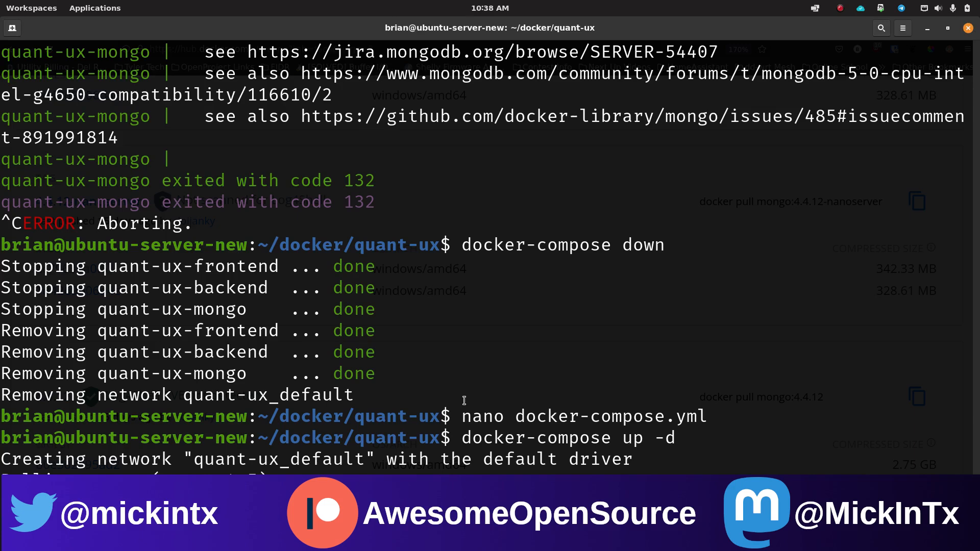
# Step: Change the compose file's mongo image to mongo:4.4.12, save it and exit nano
pyautogui.write('nano dock')
pyautogui.press('Tab')
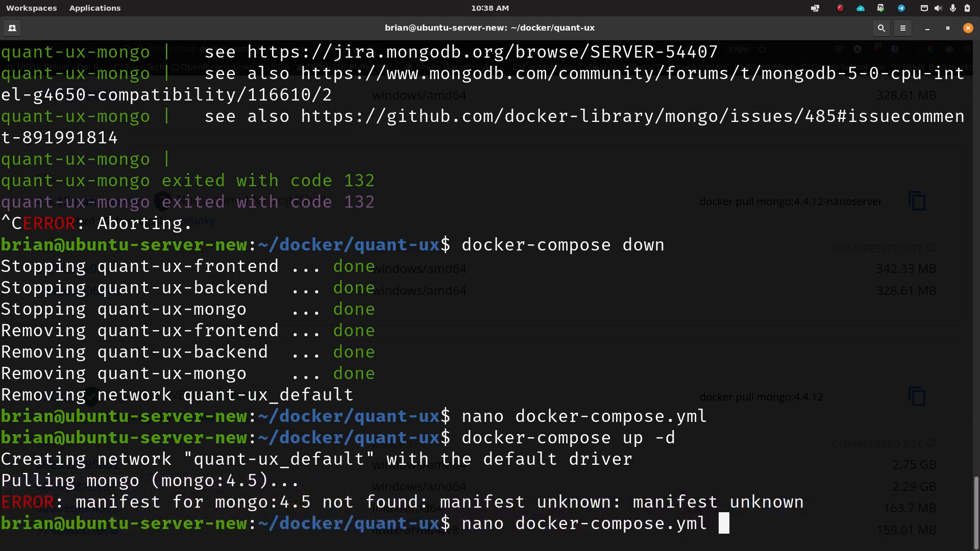
pyautogui.press('Return')
pyautogui.press('Down')
pyautogui.press('Down')
pyautogui.press('Down')
pyautogui.press('Down')
pyautogui.press('Down')
pyautogui.press('Down')
pyautogui.press('Down')
pyautogui.press('Down')
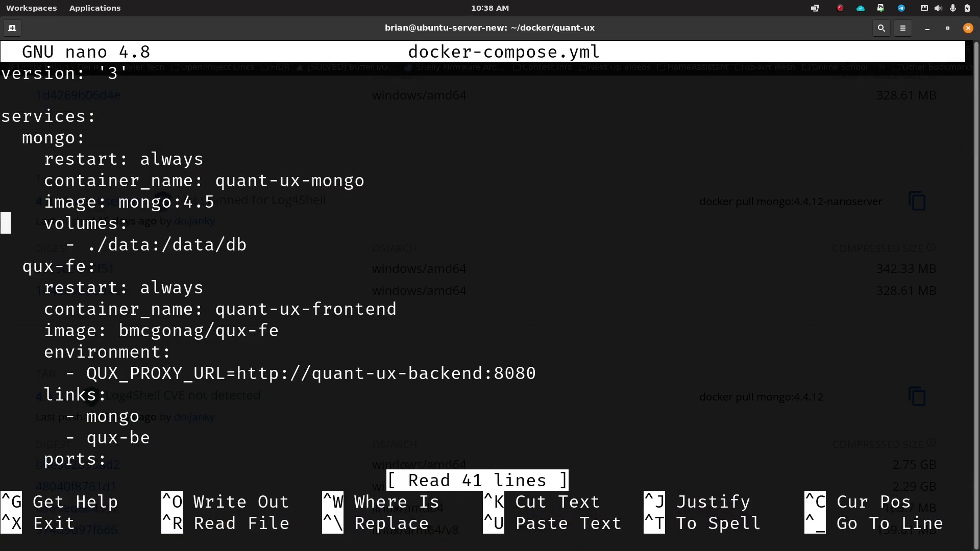
pyautogui.press('Left')
pyautogui.press('BackSpace')
pyautogui.write('4.12')
pyautogui.hotkey('ctrl', 'o')
pyautogui.press('Return')
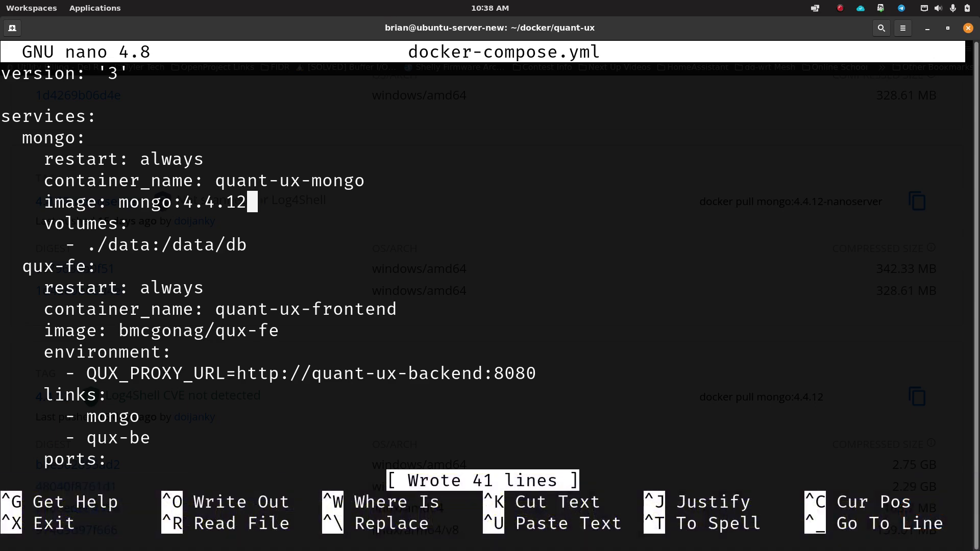
pyautogui.hotkey('ctrl', 'x')
# Step: Start the stack with docker-compose up -d and check the logs with docker-compose logs -f
pyautogui.write('dock')
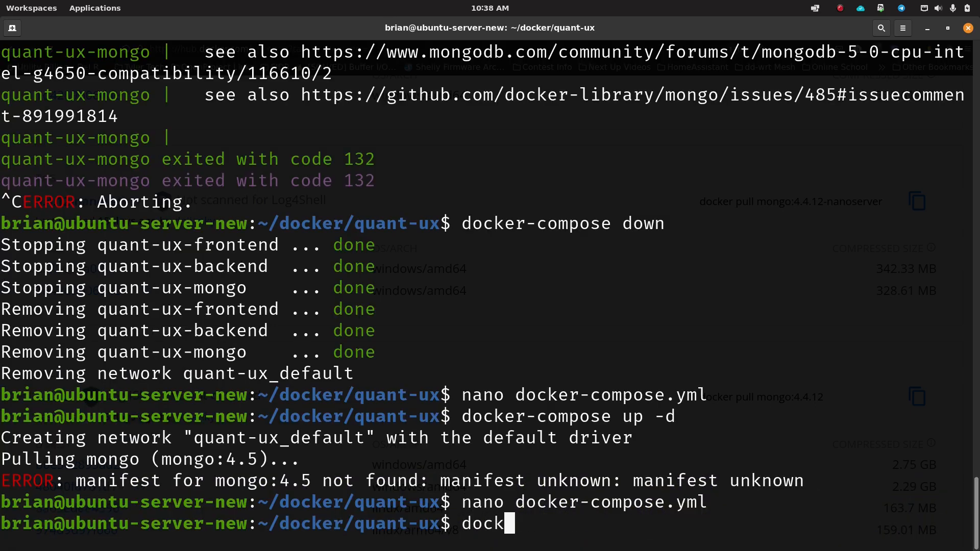
pyautogui.write('er-compose up -d')
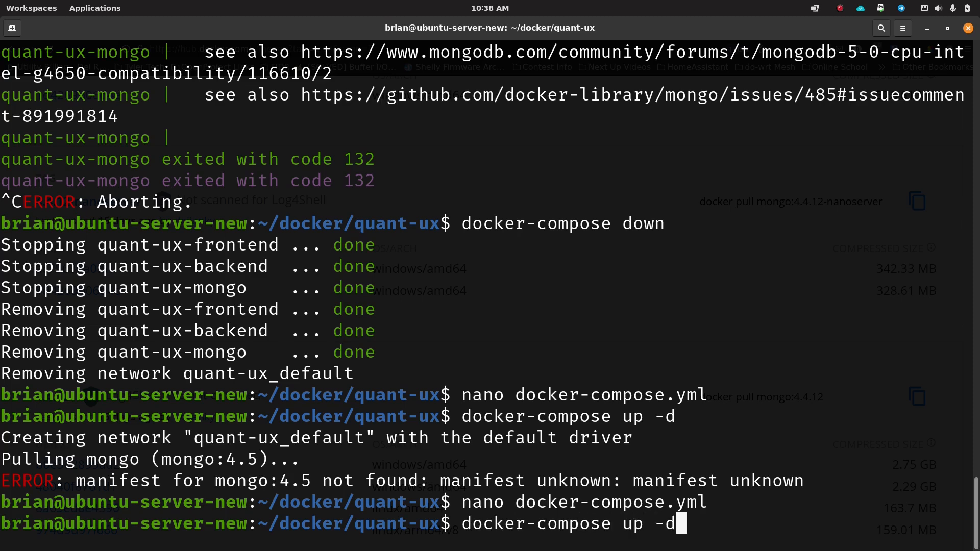
pyautogui.press('Return')
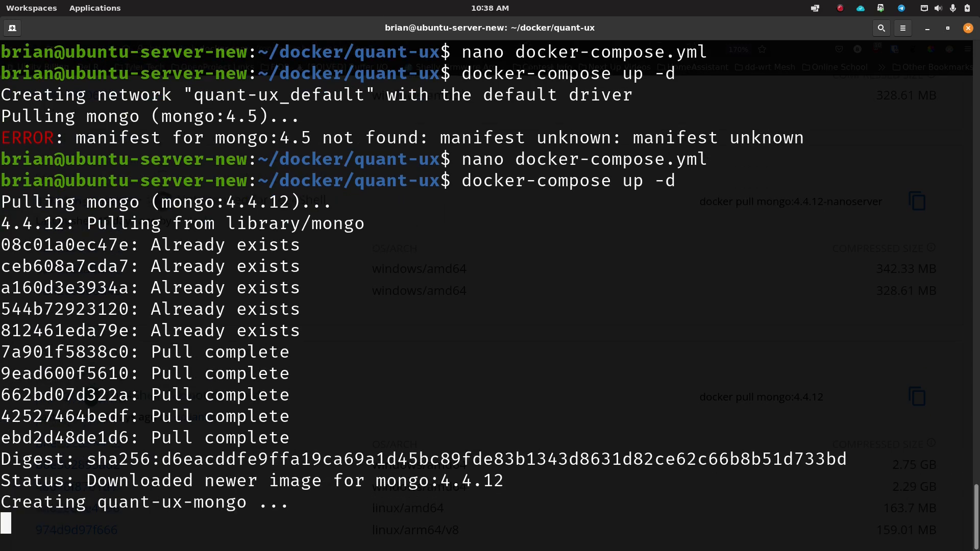
pyautogui.write('docker-compose logs -f')
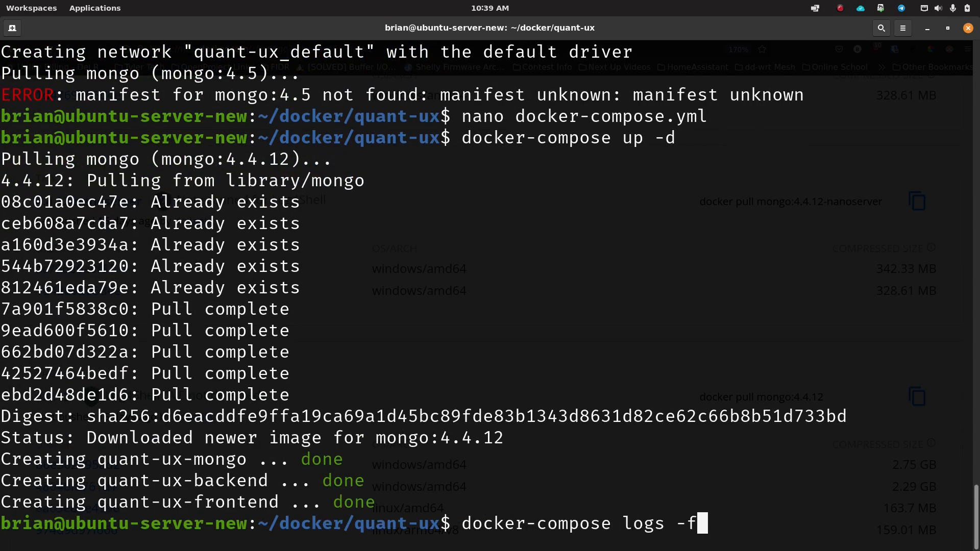
pyautogui.press('Return')
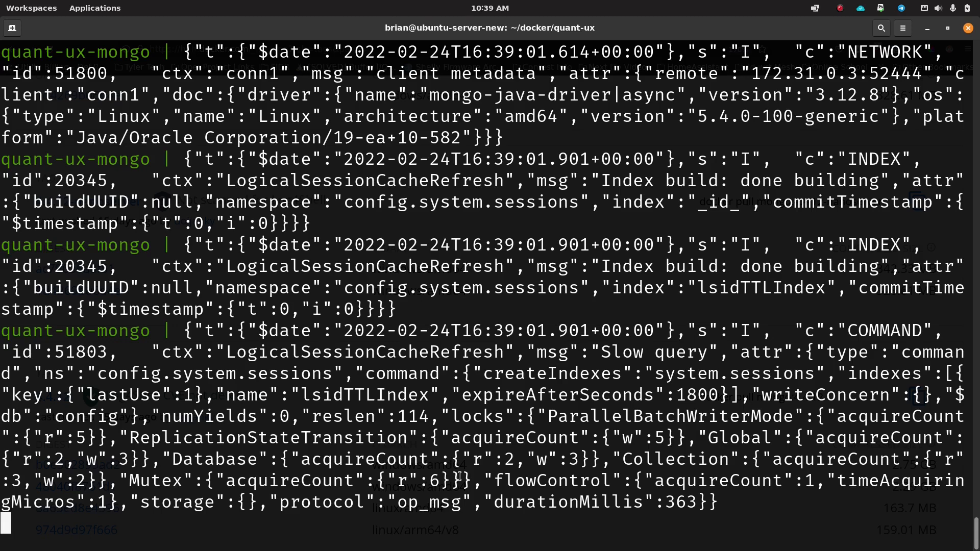
pyautogui.hotkey('ctrl', 'c')
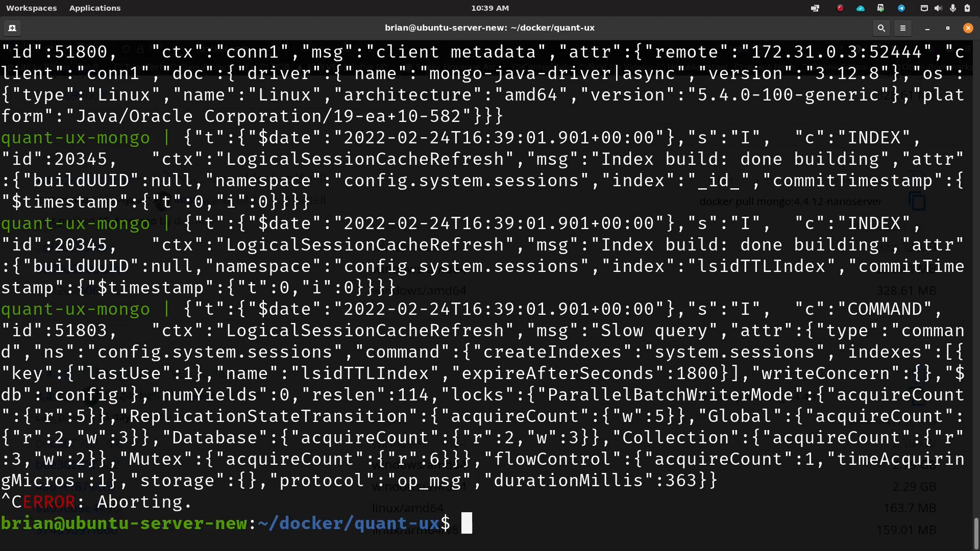
# Step: Load the self-hosted Quant-UX at 192.168.10.26:8082 in a new Firefox tab
pyautogui.click(356, 535)
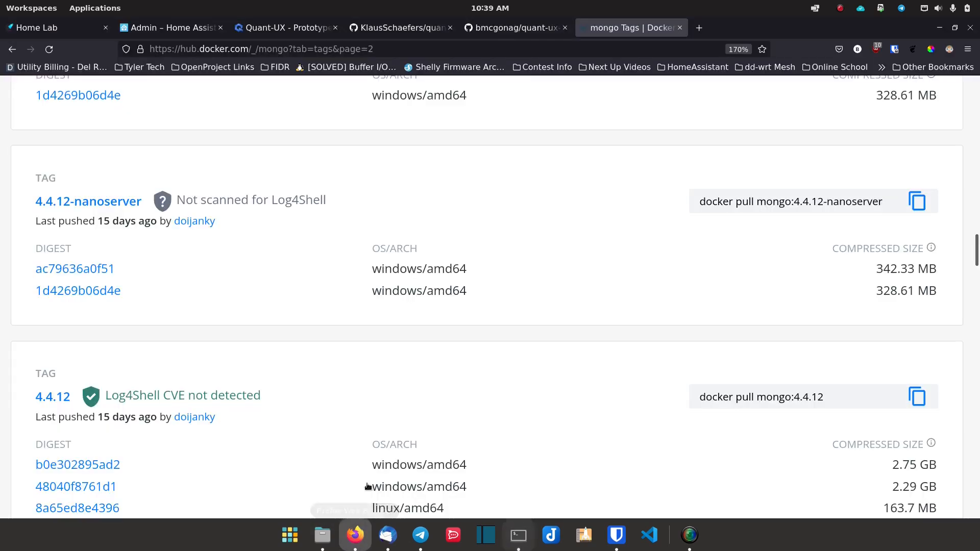
pyautogui.click(700, 28)
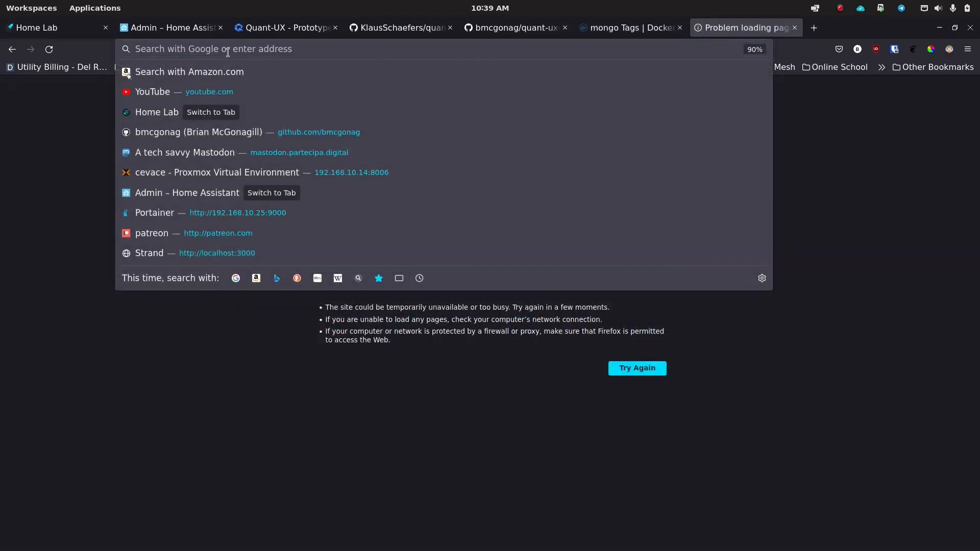
pyautogui.write('192.168')
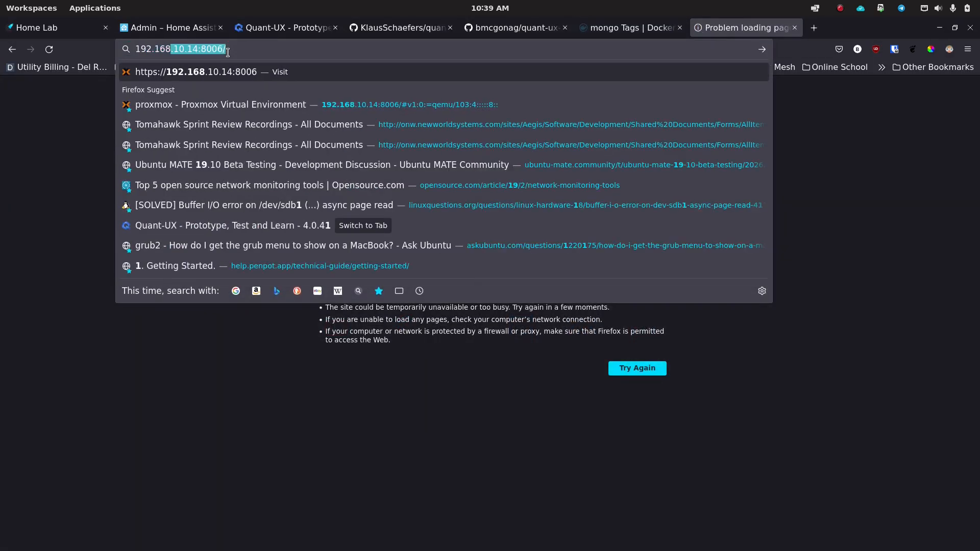
pyautogui.write('.10.2')
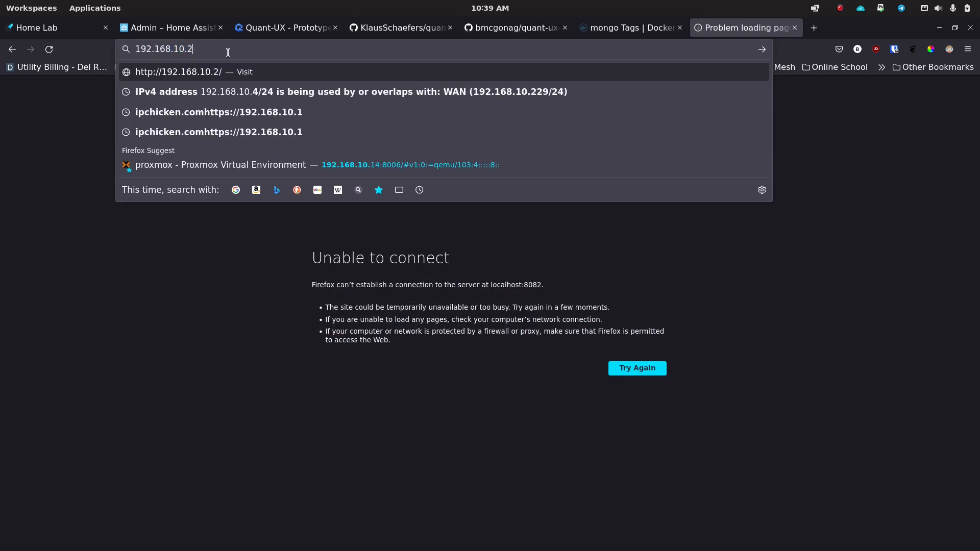
pyautogui.write('6:8082')
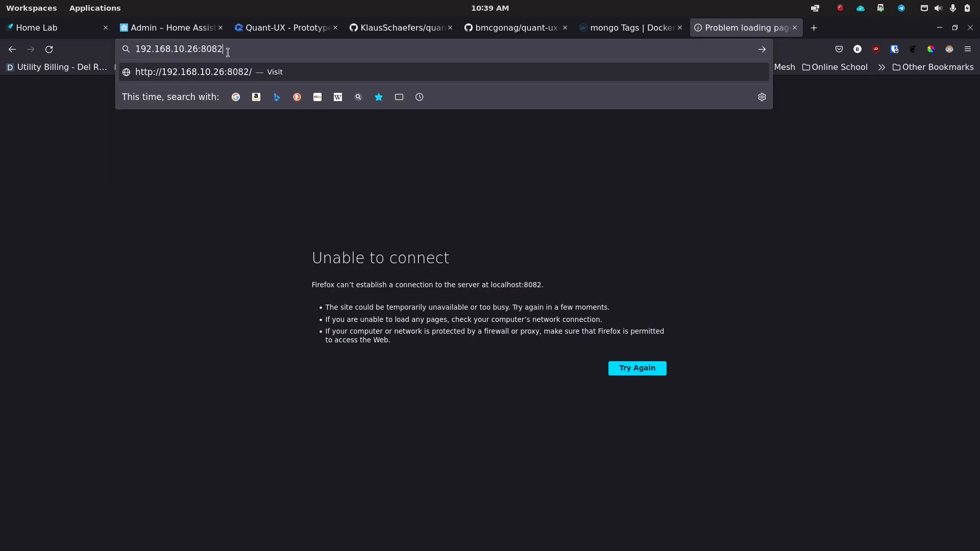
pyautogui.press('Return')
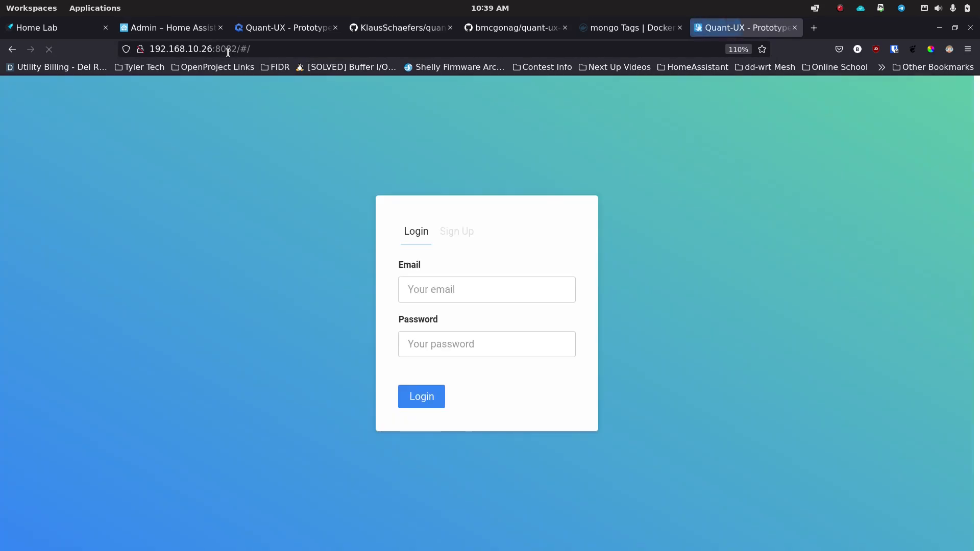
# Step: Sign up for a new account with an e-mail address and password, dismissing the save-login prompt
pyautogui.click(459, 237)
pyautogui.click(471, 290)
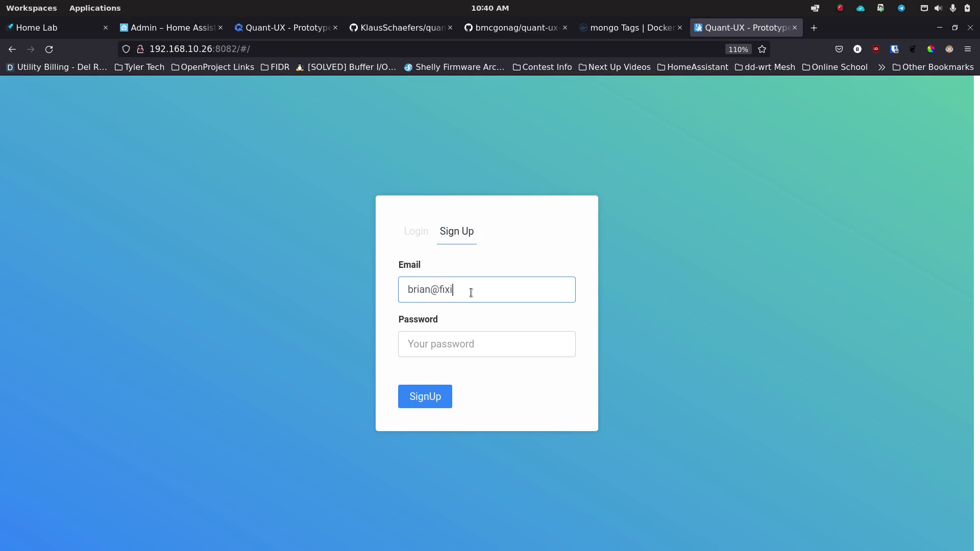
pyautogui.press('Tab')
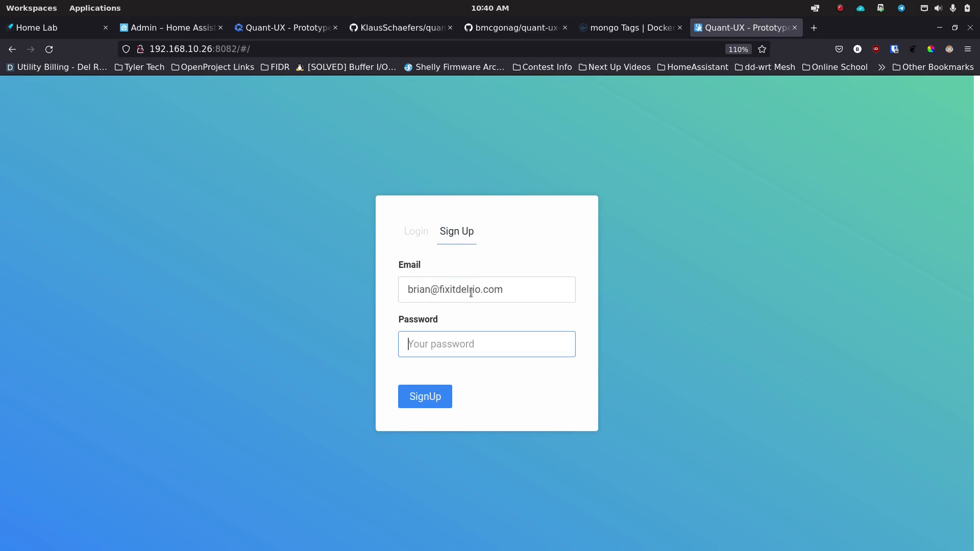
pyautogui.write('••')
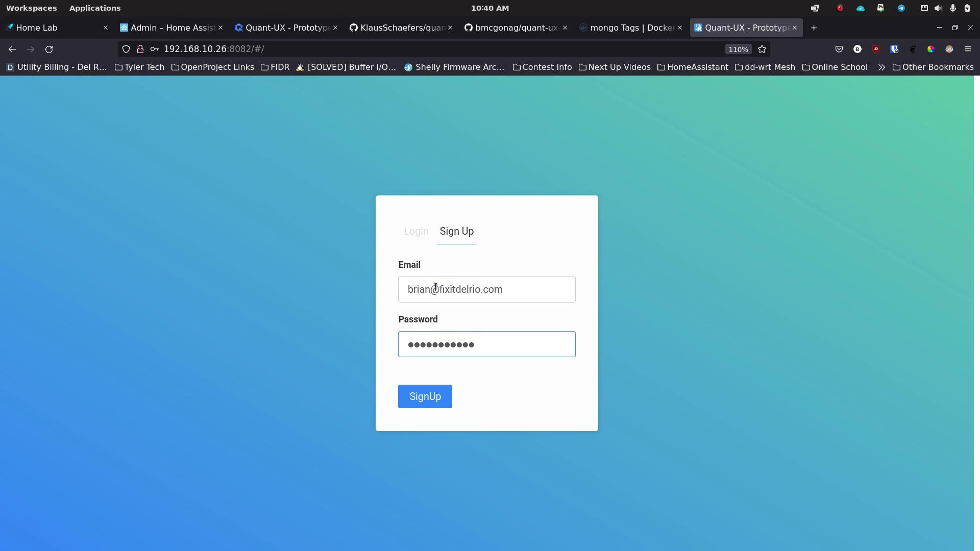
pyautogui.click(428, 405)
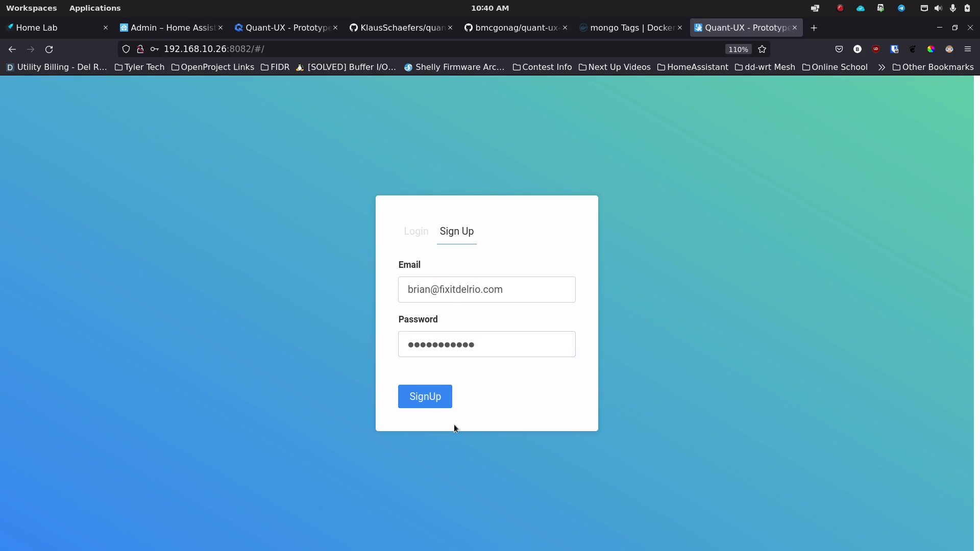
pyautogui.click(324, 196)
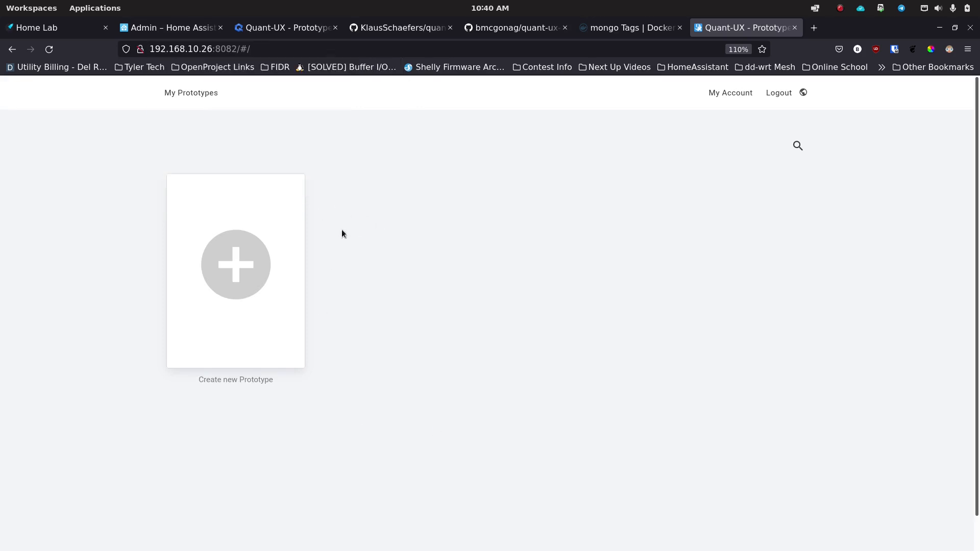
# Step: Log out, then log back in with the new account's e-mail and password
pyautogui.click(781, 94)
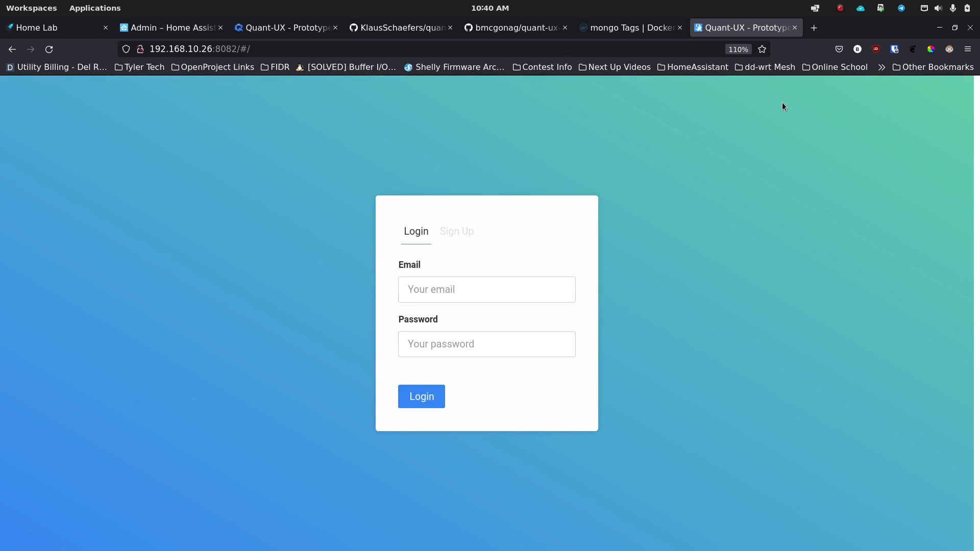
pyautogui.click(539, 282)
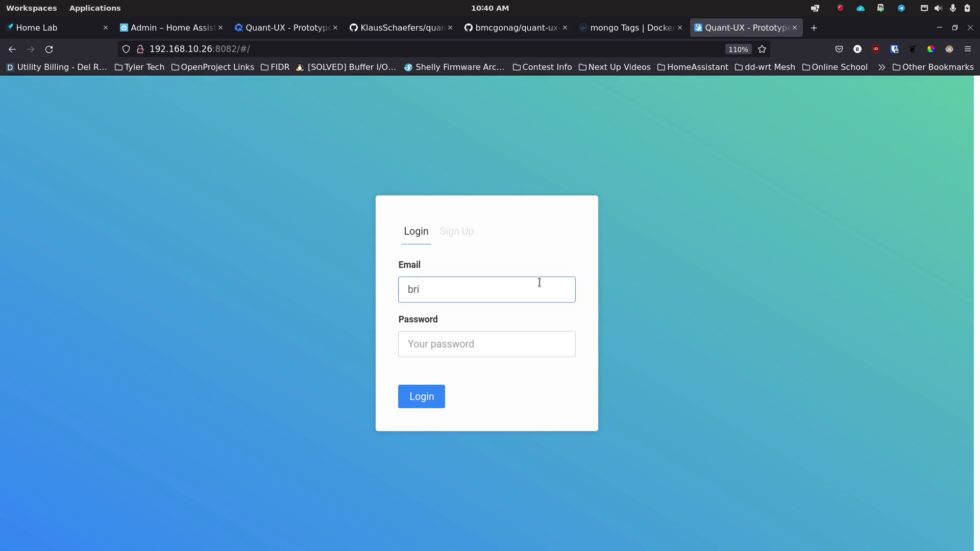
pyautogui.write('@fixitdelrio.com')
pyautogui.press('Tab')
pyautogui.write('*******')
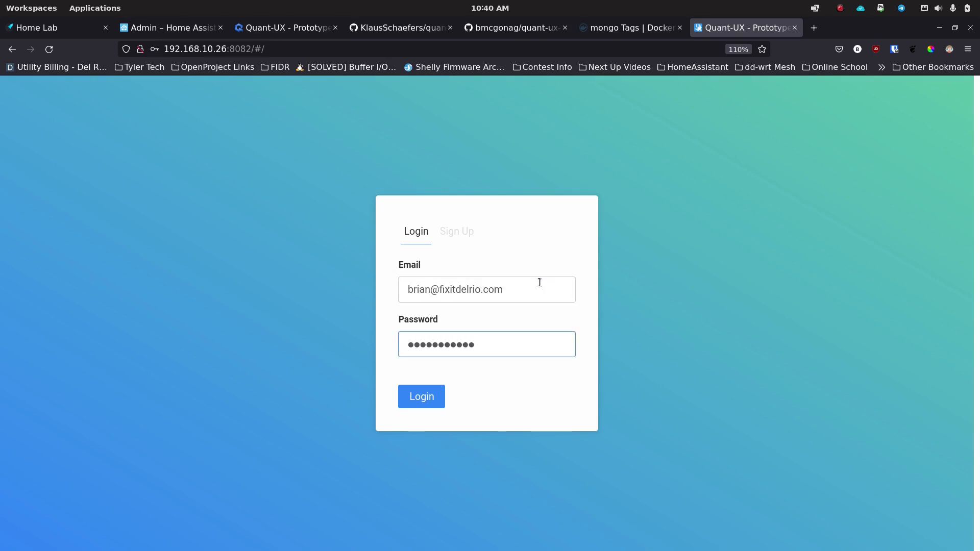
pyautogui.press('Return')
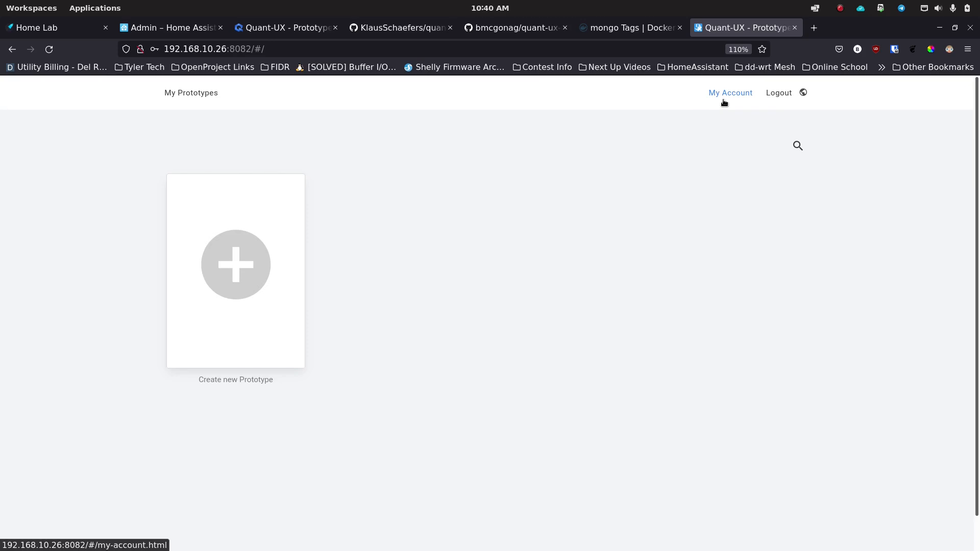
pyautogui.click(741, 97)
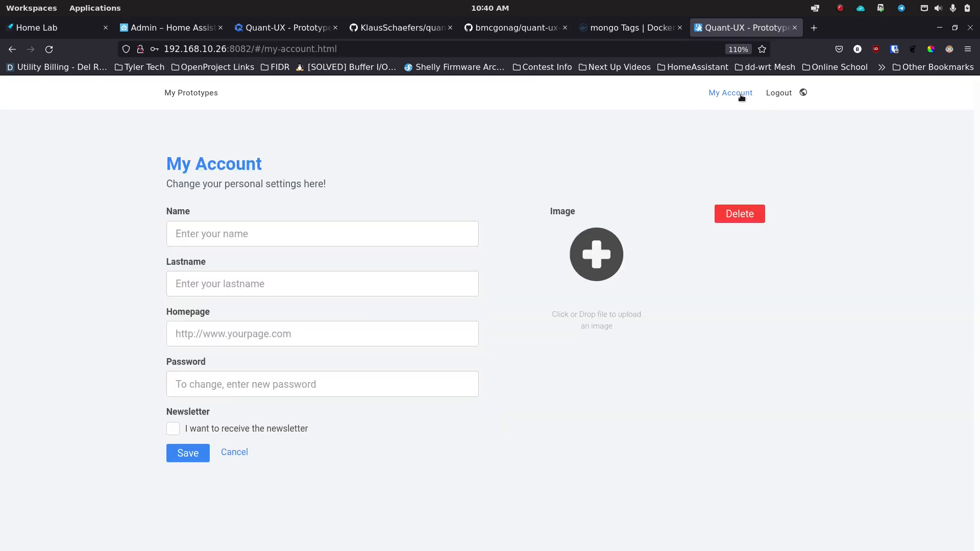
pyautogui.click(313, 235)
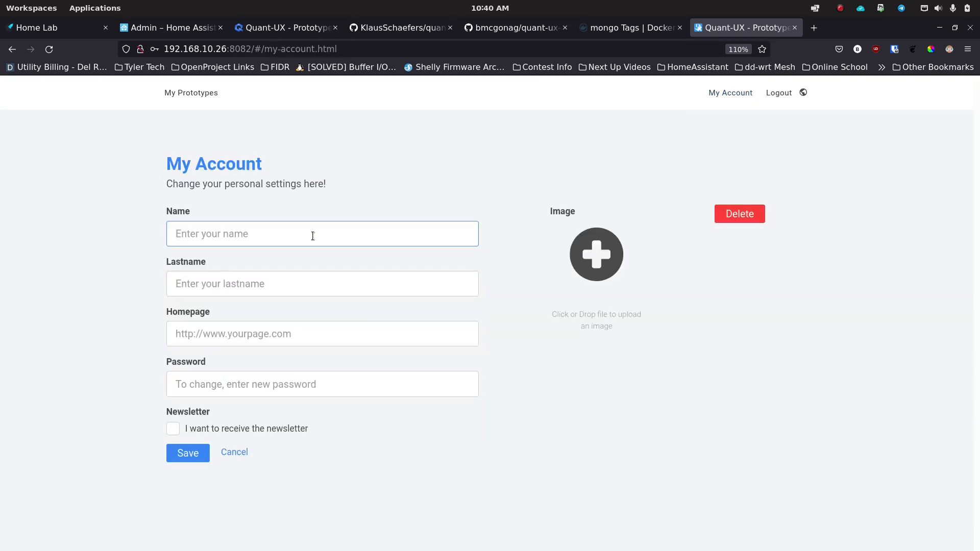
pyautogui.write('Brian')
pyautogui.press('Tab')
pyautogui.write('McGonagbrian@')
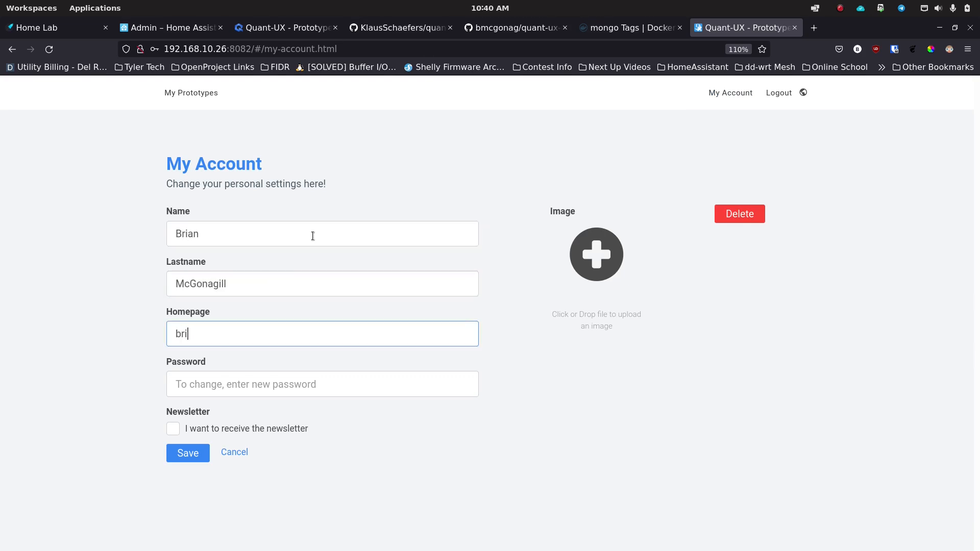
pyautogui.press('BackSpace')
pyautogui.press('BackSpace')
pyautogui.press('BackSpace')
pyautogui.press('BackSpace')
pyautogui.press('BackSpace')
pyautogui.press('BackSpace')
pyautogui.write('https://opensourceisawesome.com')
pyautogui.press('Tab')
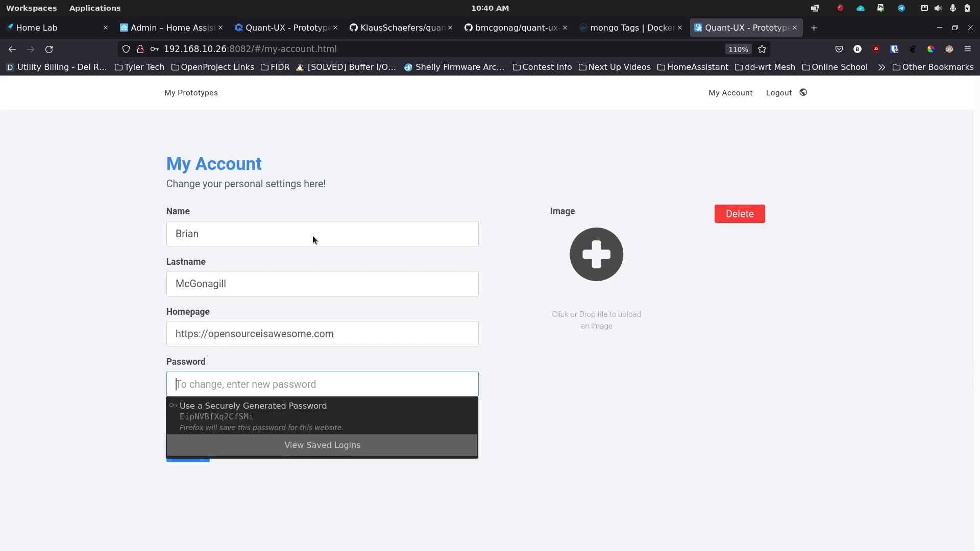
pyautogui.click(140, 323)
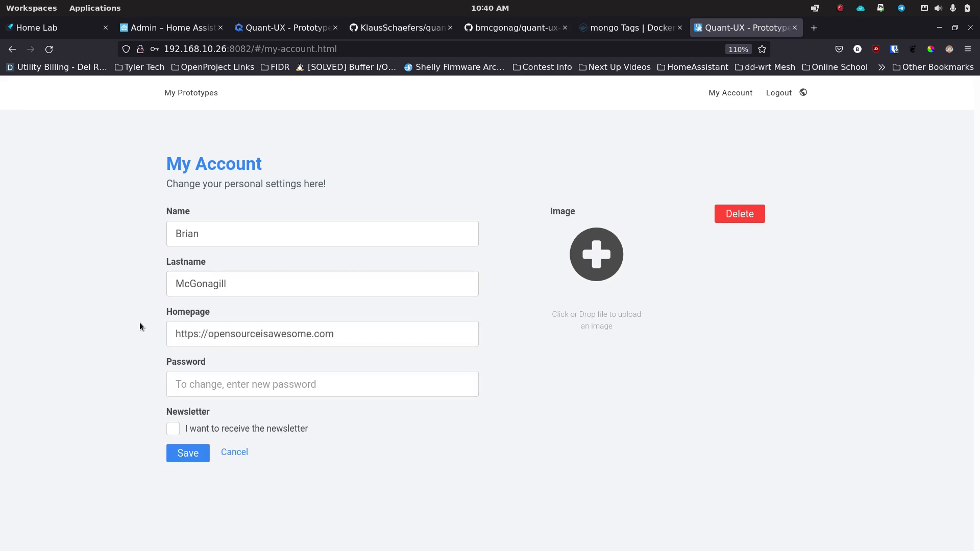
pyautogui.click(182, 455)
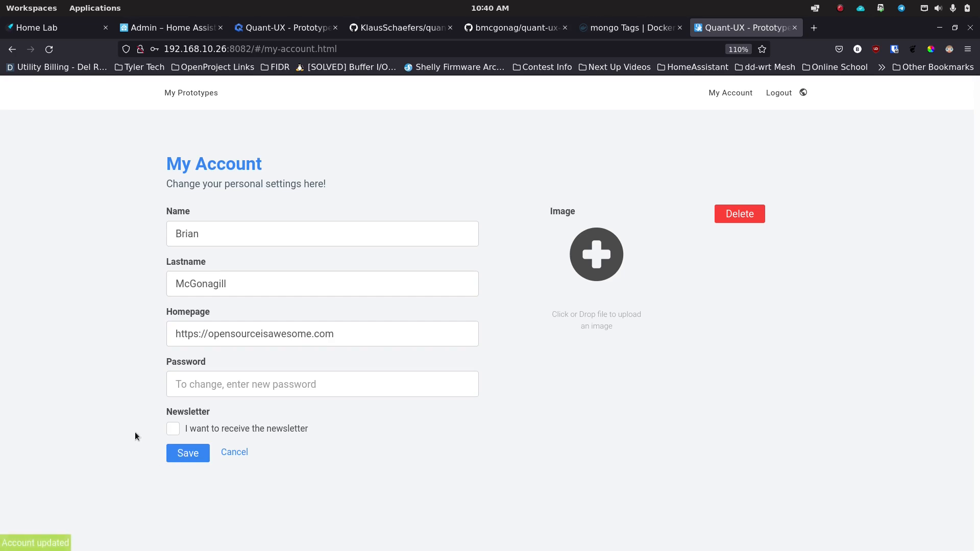
pyautogui.click(607, 251)
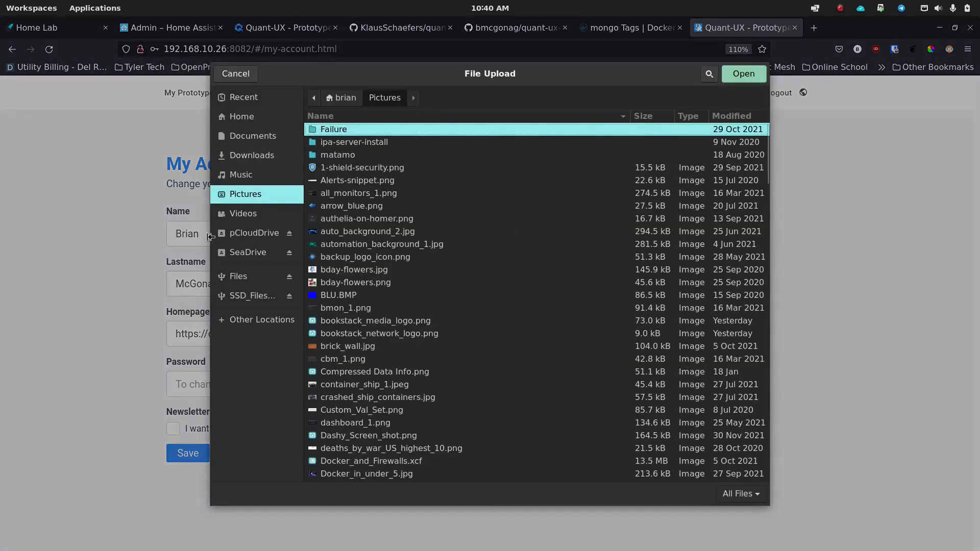
pyautogui.click(235, 73)
pyautogui.click(190, 92)
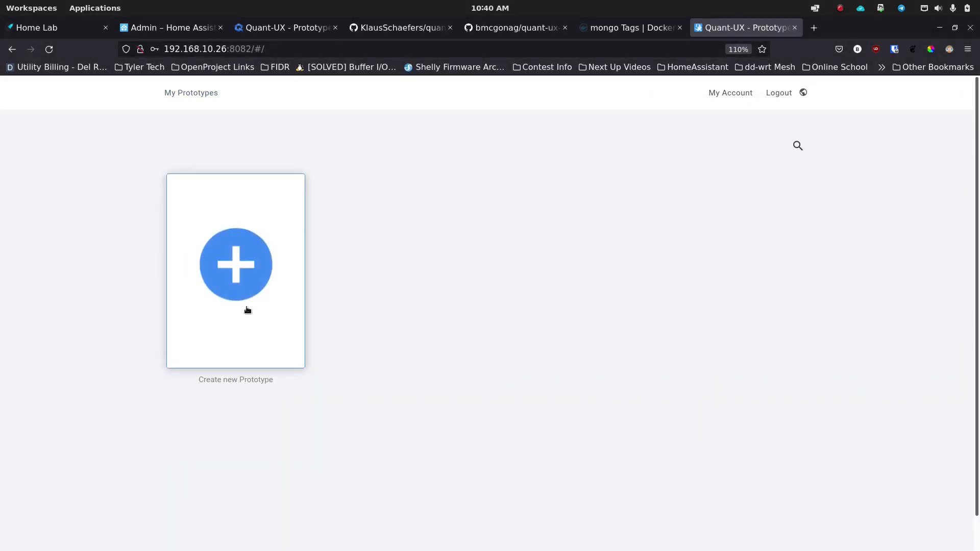
# Step: Create a new Desktop 1280 x 720 prototype named 'My-desktop'
pyautogui.click(241, 265)
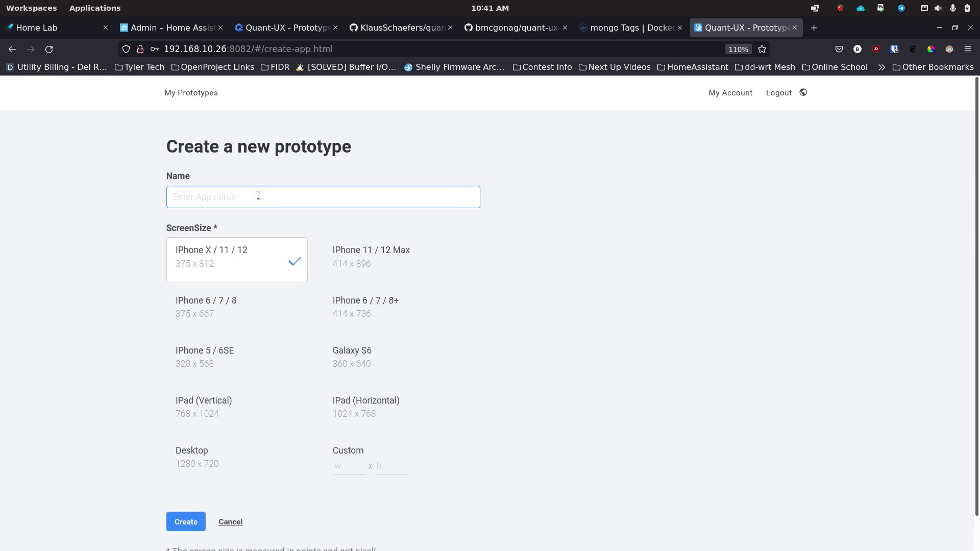
pyautogui.write('My-desktop')
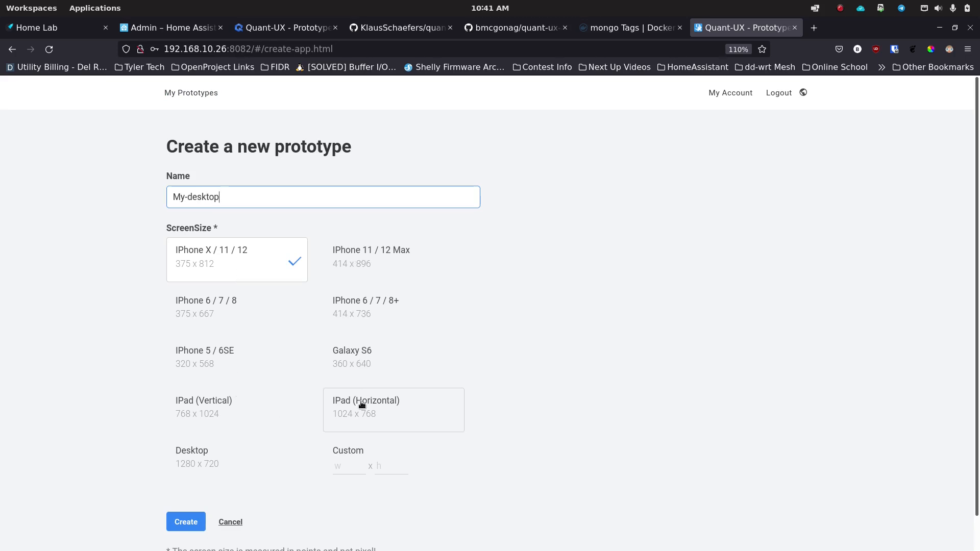
pyautogui.scroll(-1, 230, 434)
pyautogui.doubleClick(199, 430)
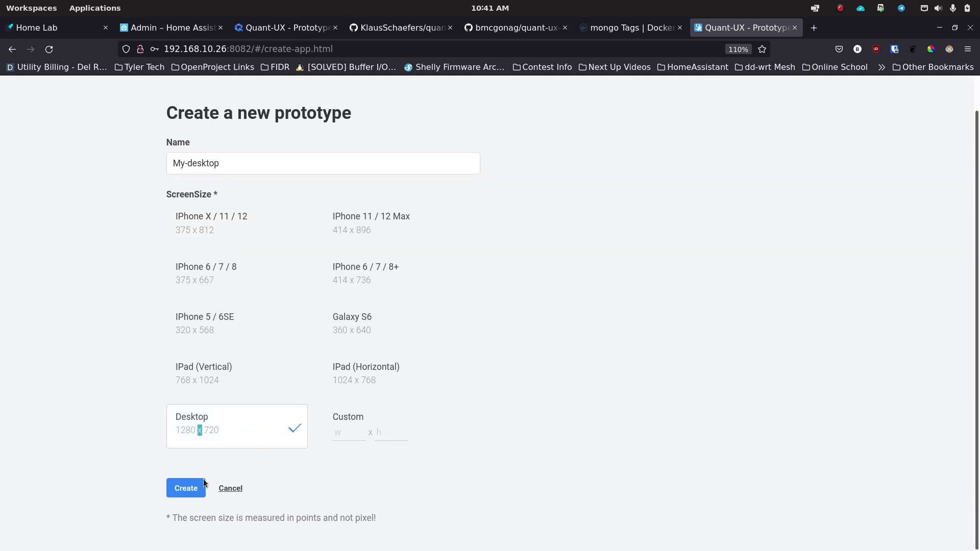
pyautogui.click(184, 489)
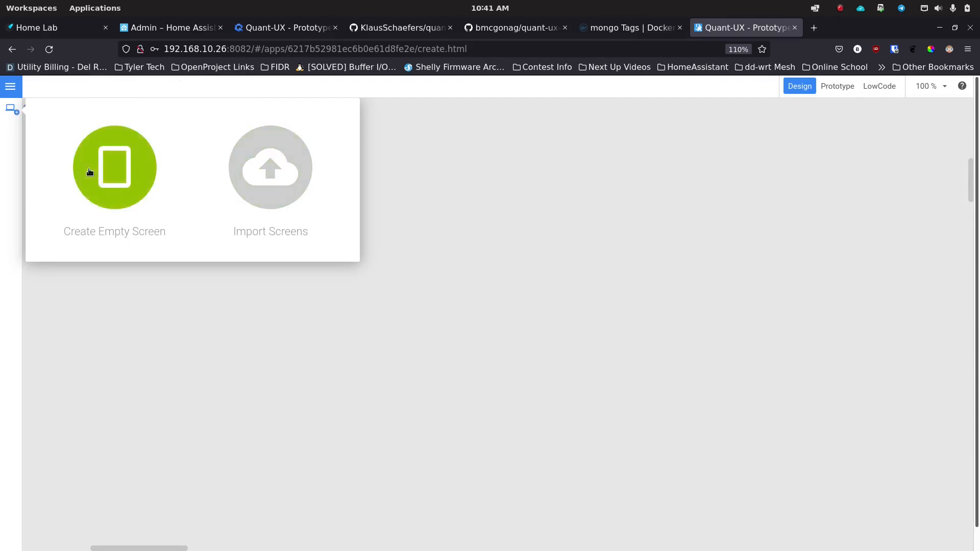
# Step: Place one empty screen on the canvas and bring up the widget library
pyautogui.click(133, 171)
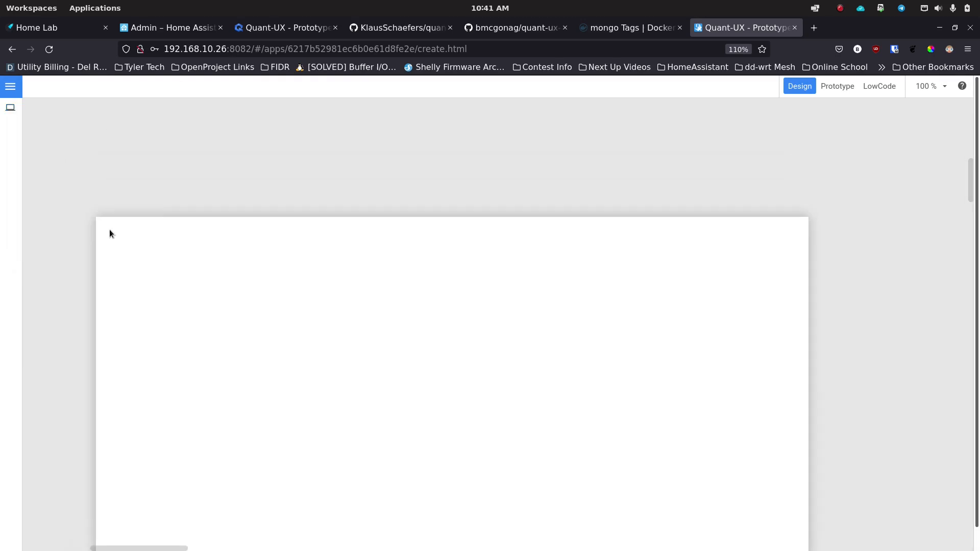
pyautogui.click(82, 125)
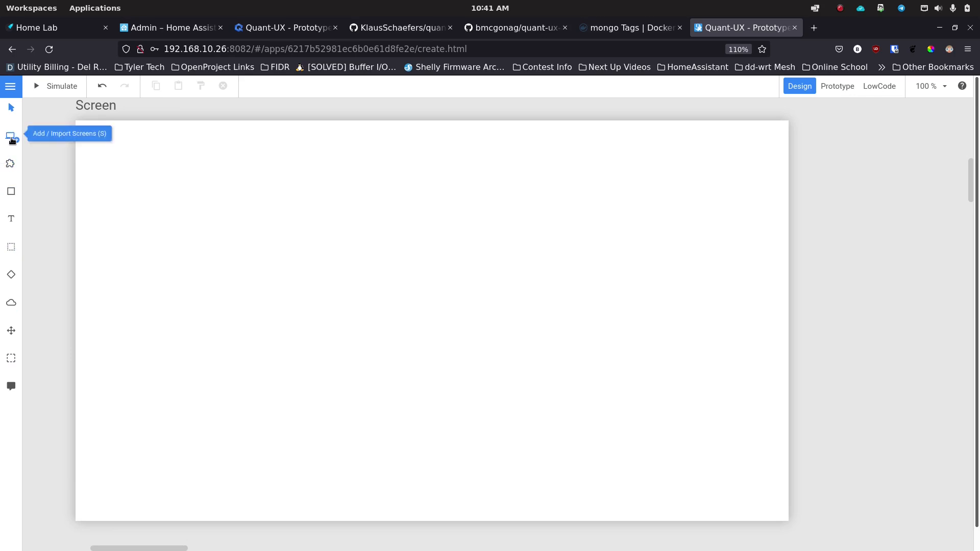
pyautogui.click(11, 164)
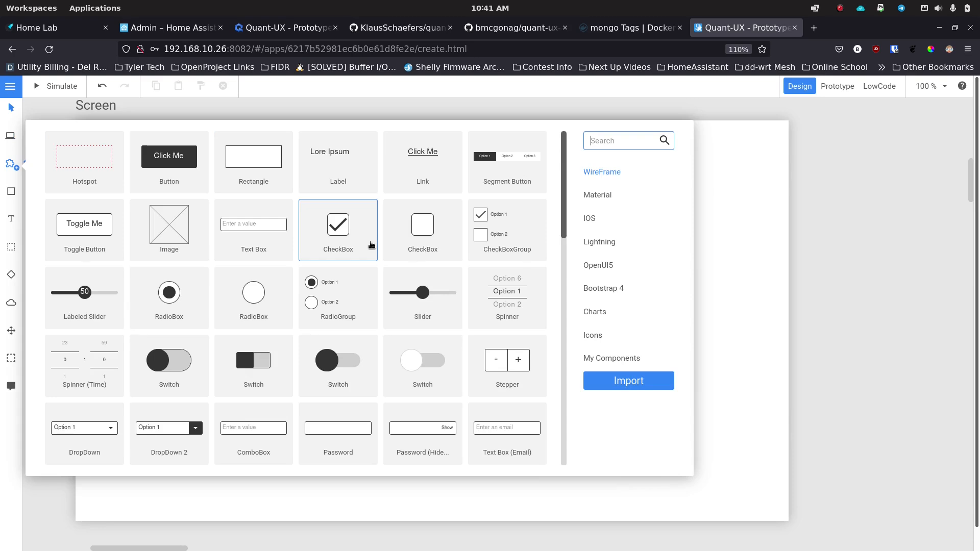
# Step: Scroll through the WireFrame widget list to look over its widgets
pyautogui.scroll(-3, 372, 245)
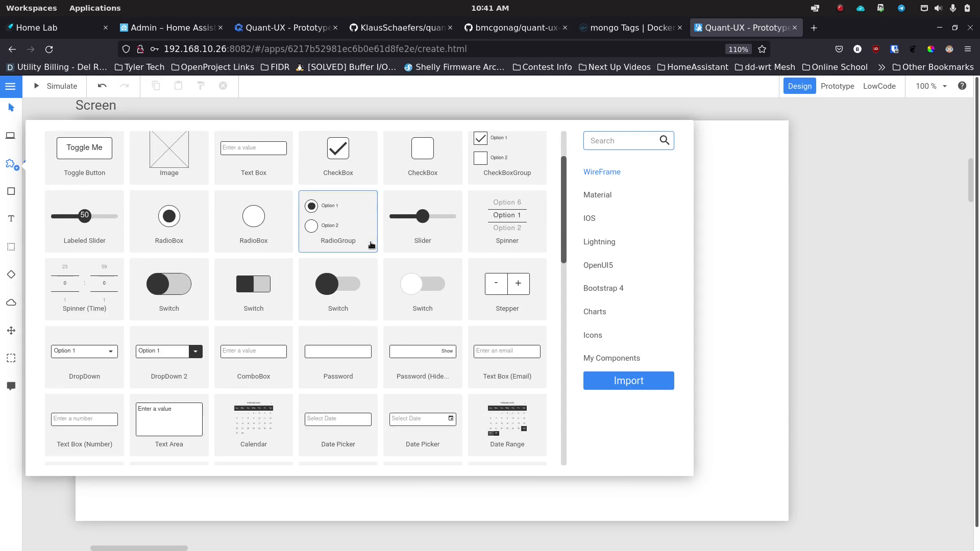
pyautogui.scroll(-1, 371, 245)
pyautogui.scroll(-3, 371, 245)
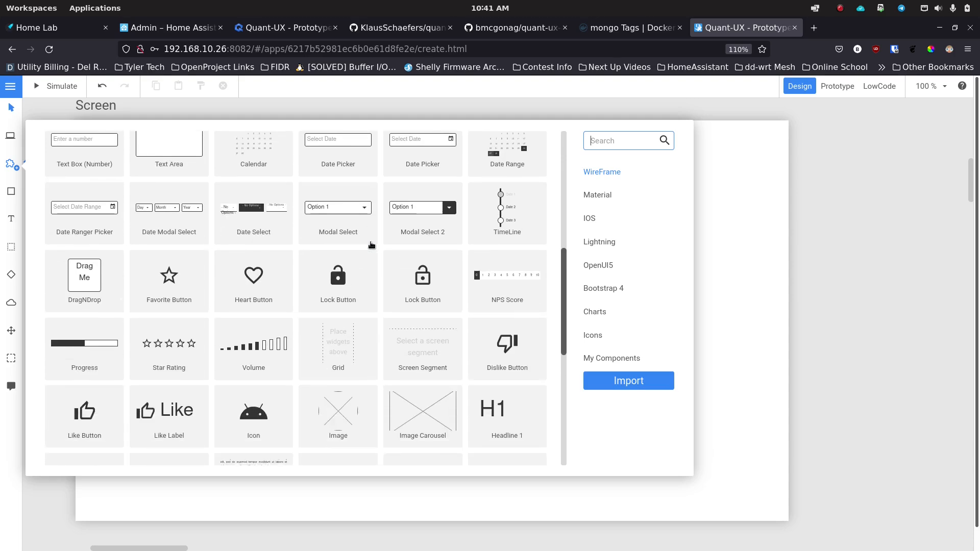
pyautogui.scroll(-4, 371, 246)
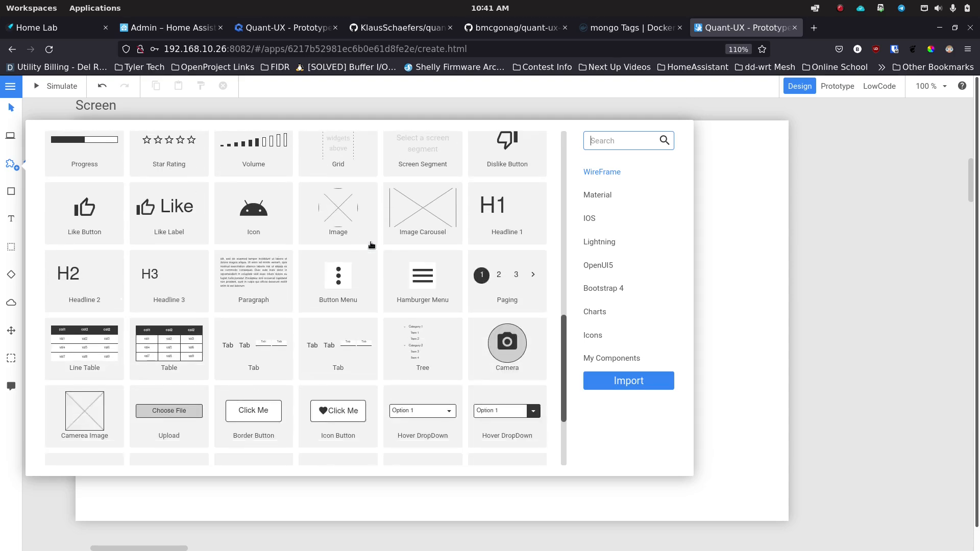
pyautogui.scroll(-3, 371, 245)
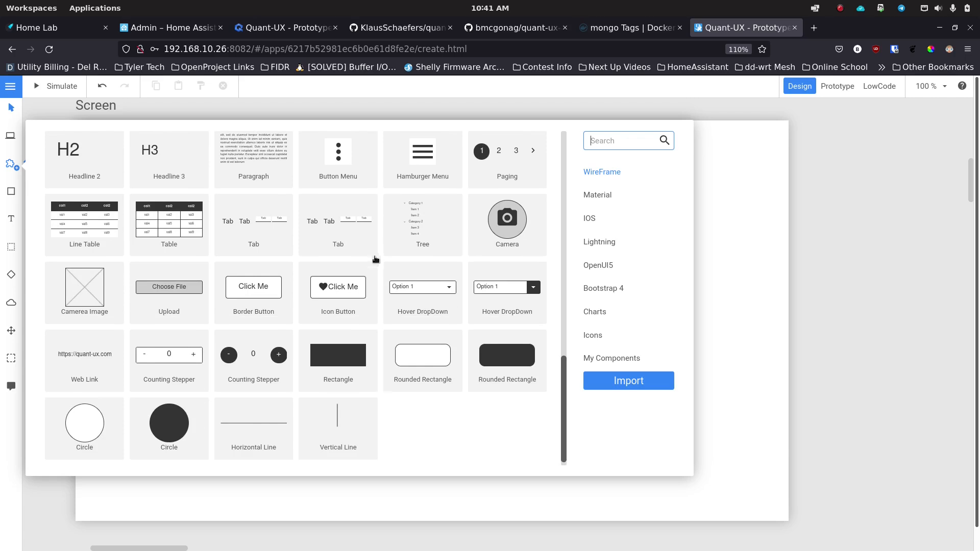
pyautogui.scroll(2, 232, 409)
pyautogui.scroll(5, 235, 405)
pyautogui.scroll(5, 255, 362)
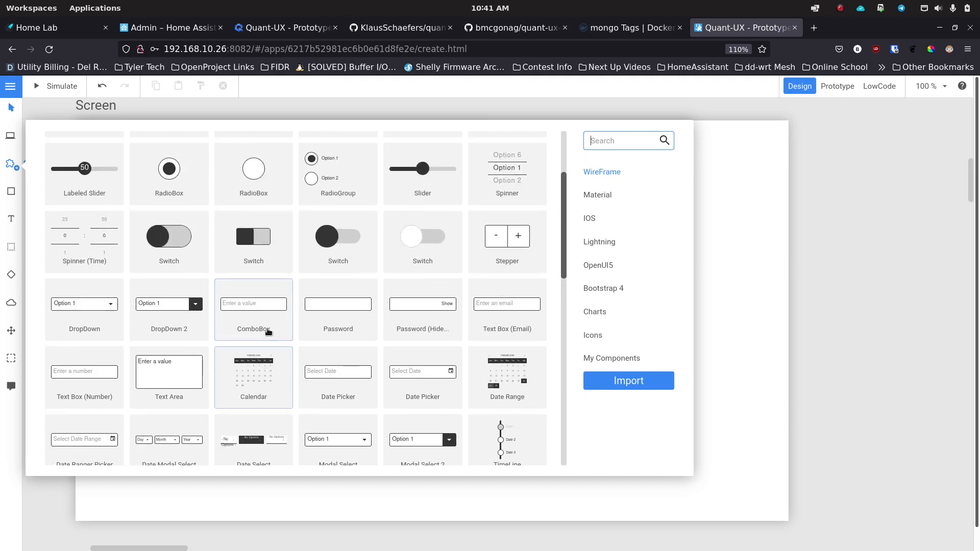
pyautogui.scroll(3, 268, 332)
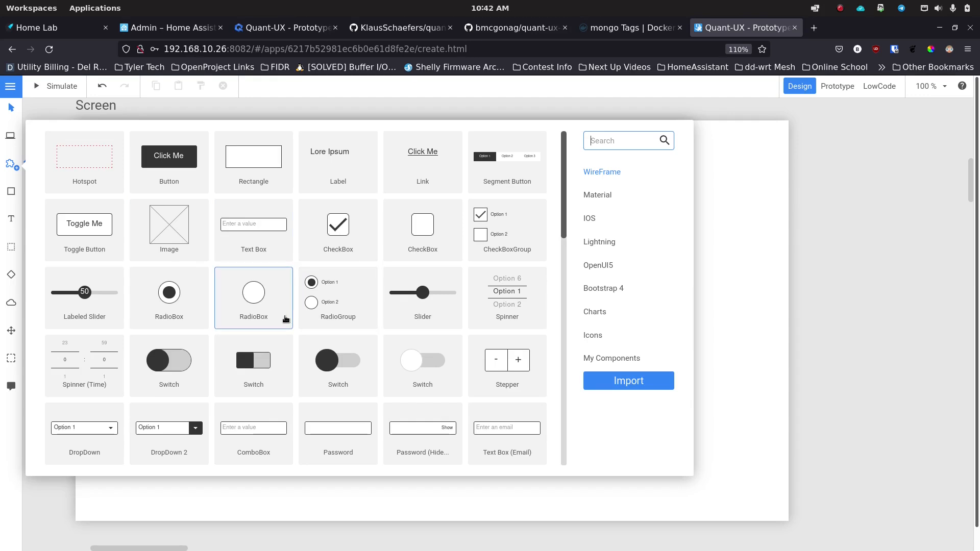
pyautogui.scroll(-3, 286, 319)
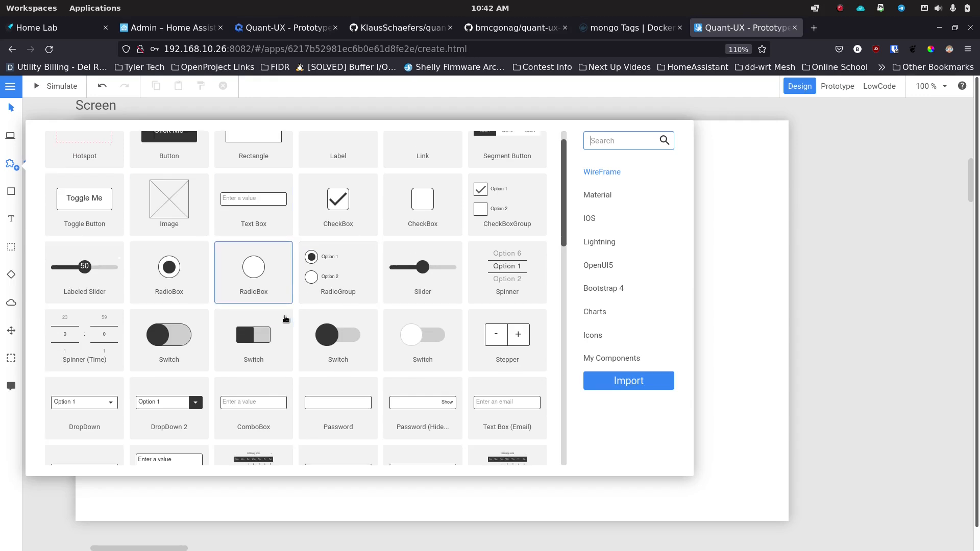
pyautogui.scroll(3, 285, 319)
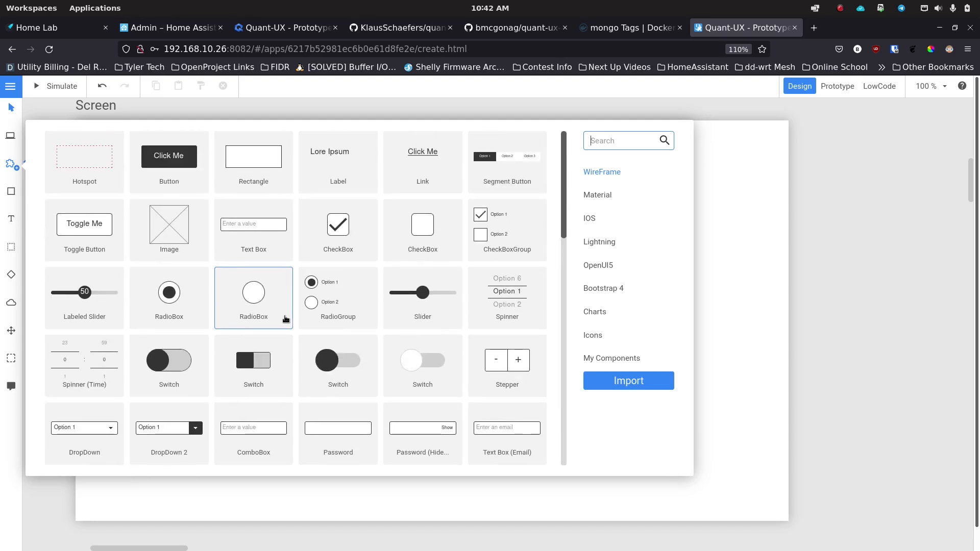
# Step: Browse the Material, iOS, Lightning, OpenUI5, Bootstrap 4, Charts, Icons and My Components categories
pyautogui.click(605, 197)
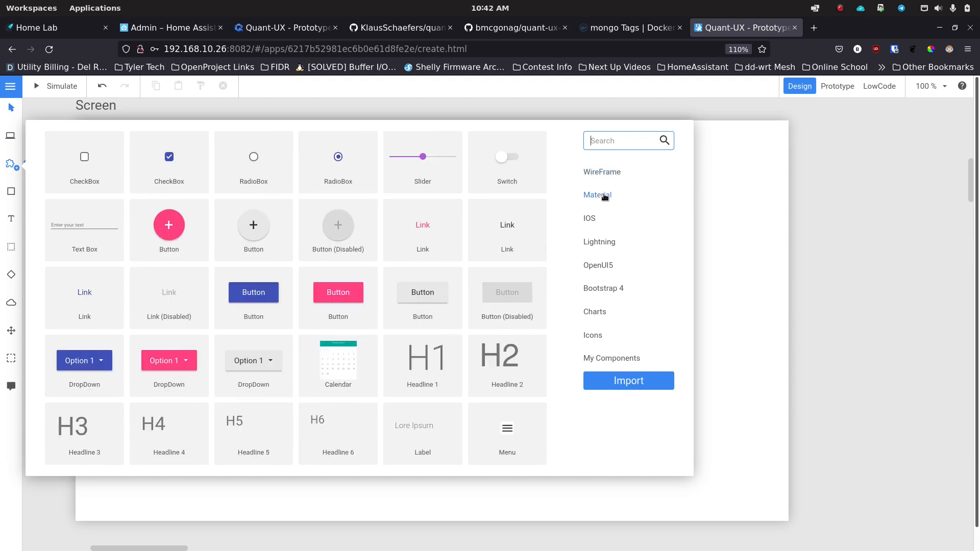
pyautogui.click(595, 220)
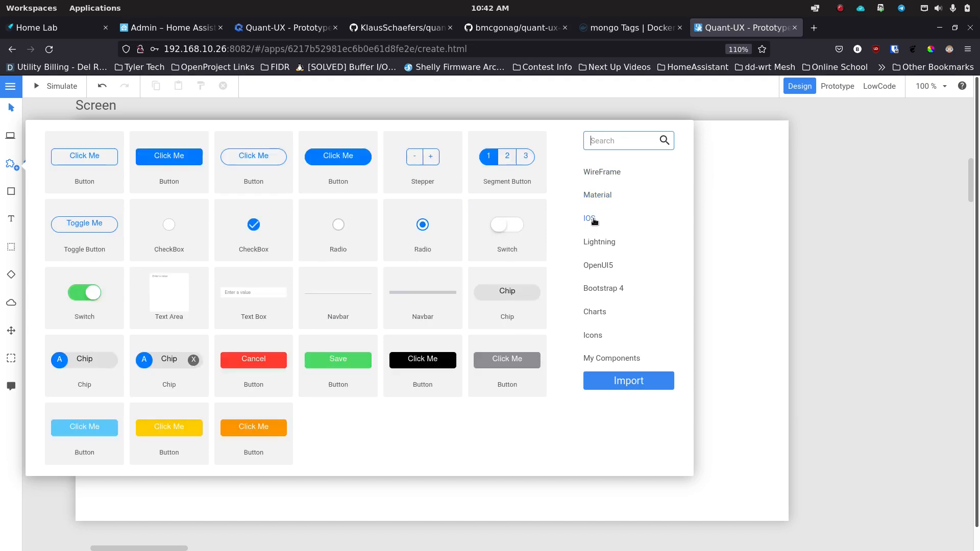
pyautogui.click(603, 247)
pyautogui.click(607, 271)
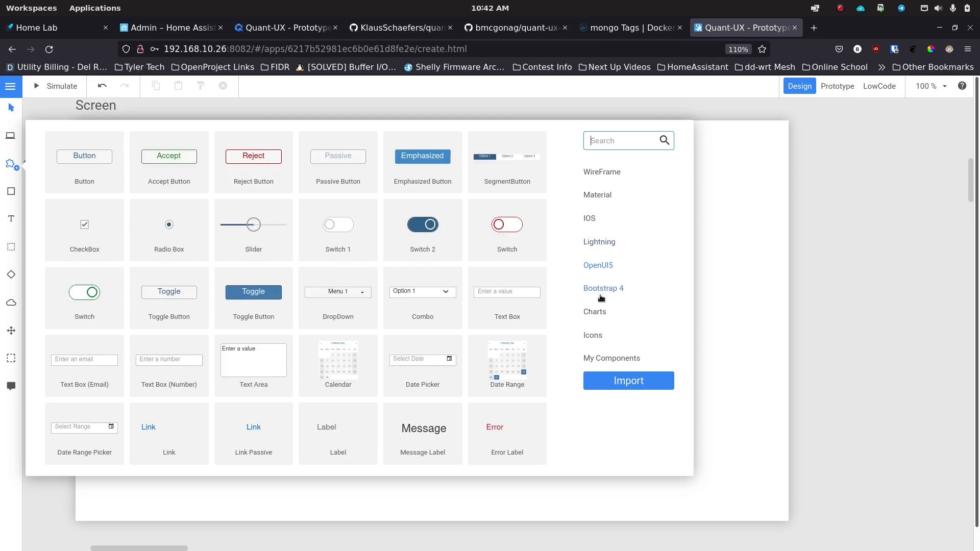
pyautogui.click(601, 293)
pyautogui.click(596, 314)
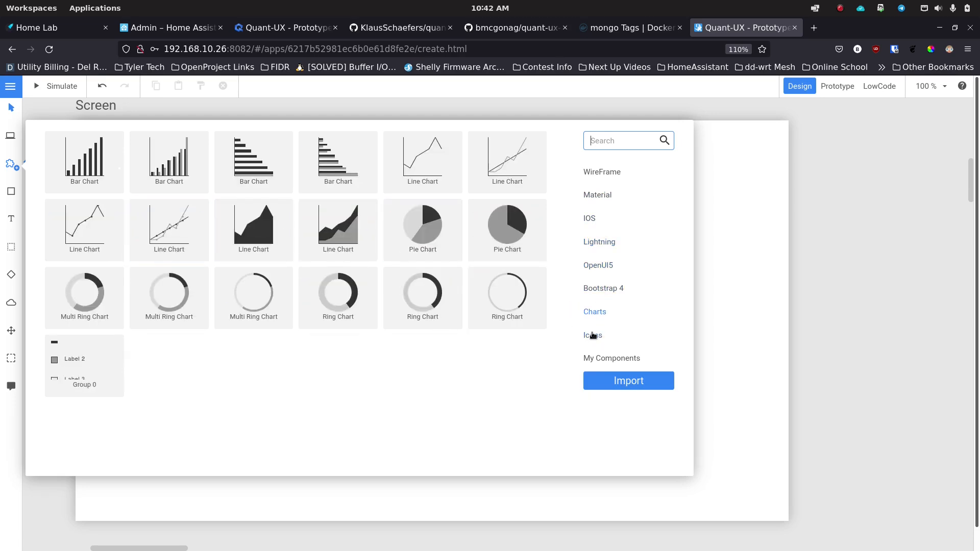
pyautogui.click(594, 335)
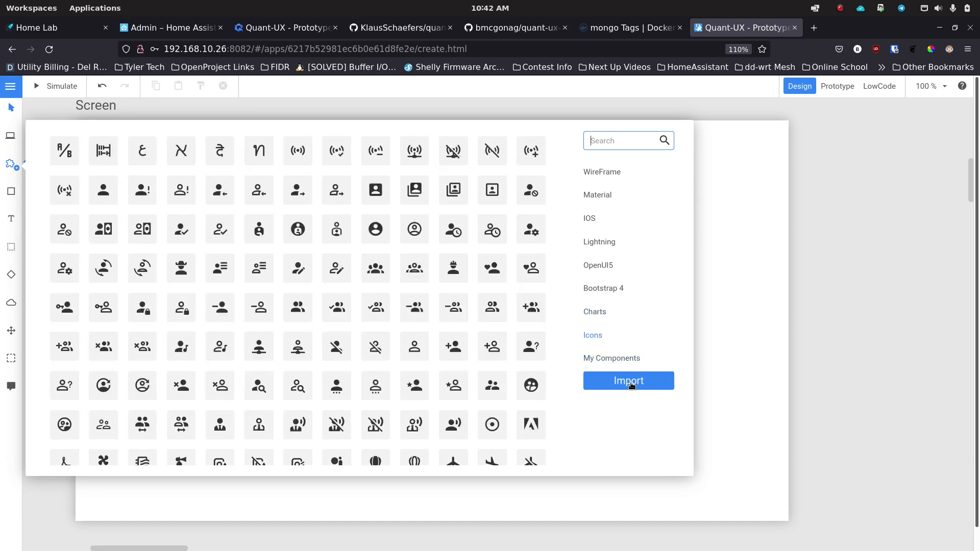
pyautogui.click(607, 359)
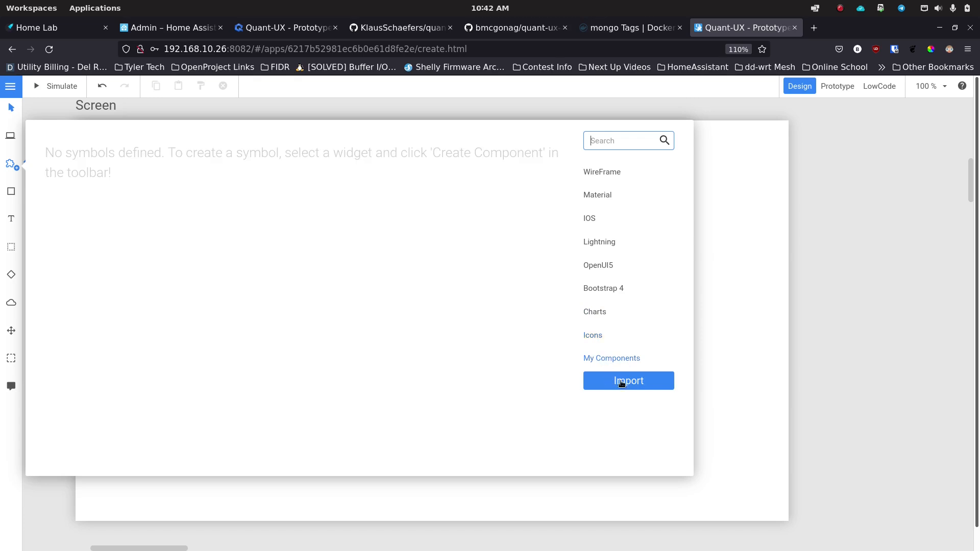
pyautogui.click(599, 173)
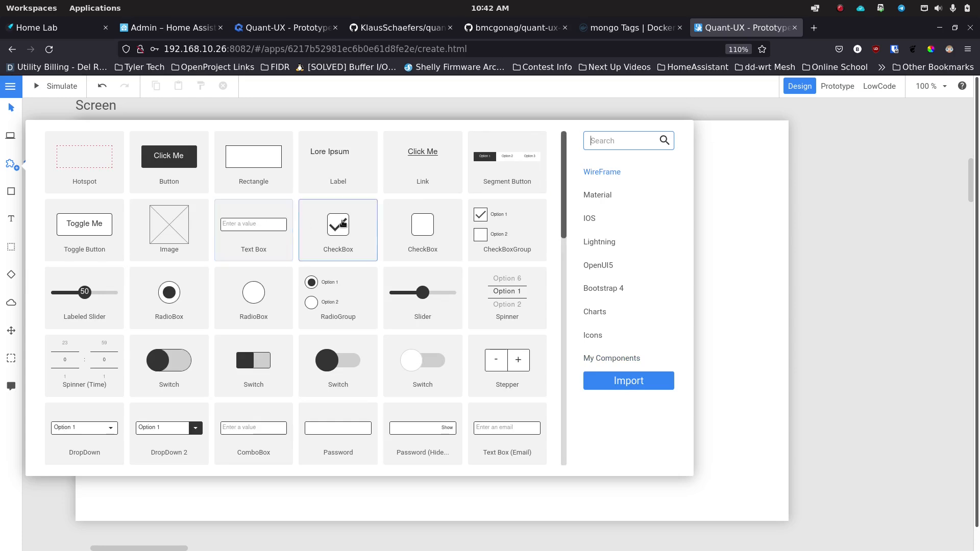
pyautogui.click(600, 267)
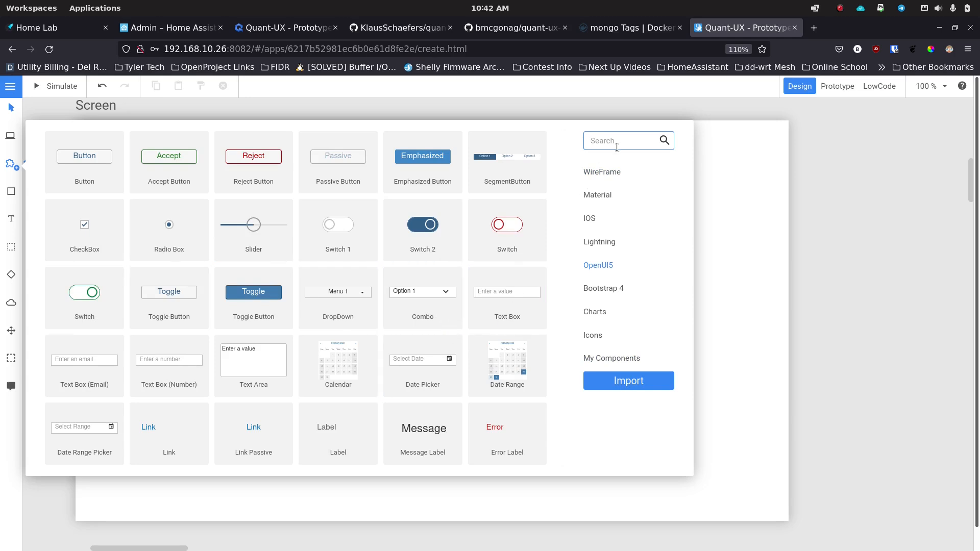
# Step: Search the widgets for 'combo', clear the search, view Lightning, then close the library
pyautogui.write('combo')
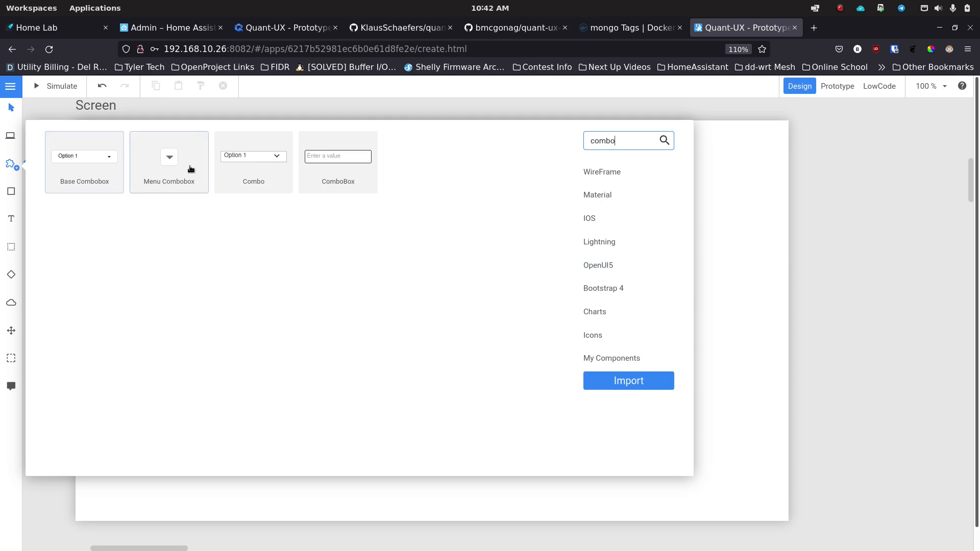
pyautogui.click(604, 172)
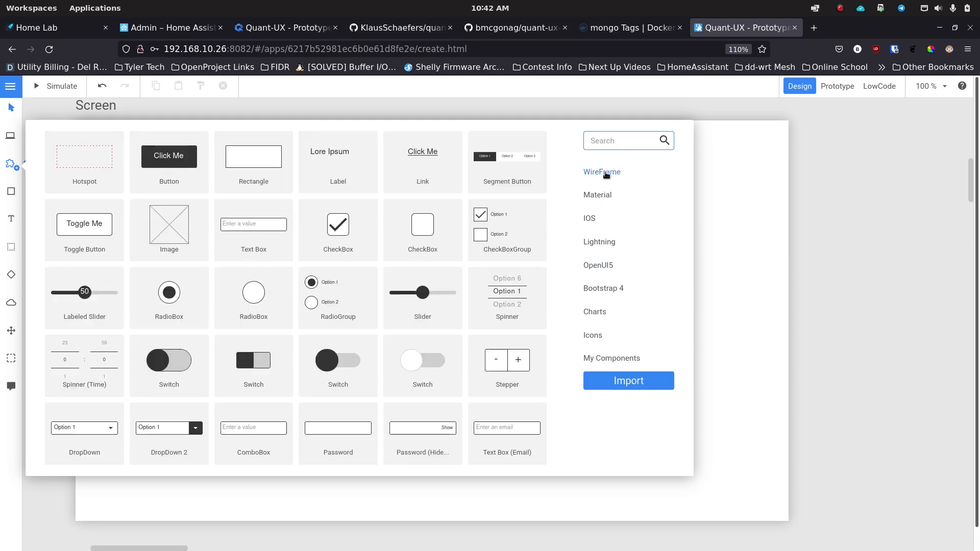
pyautogui.click(624, 141)
pyautogui.write('combo')
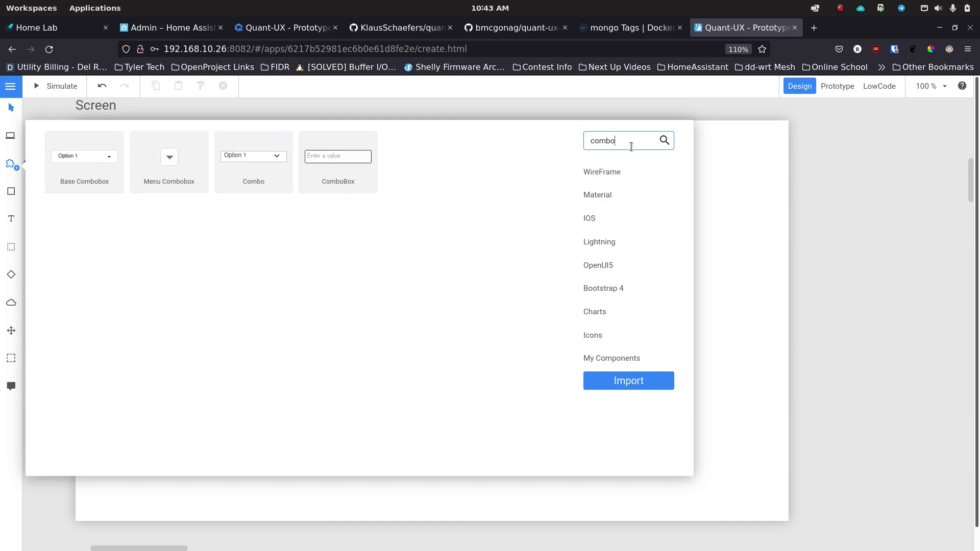
pyautogui.hotkey('ctrl', 'a')
pyautogui.press('BackSpace')
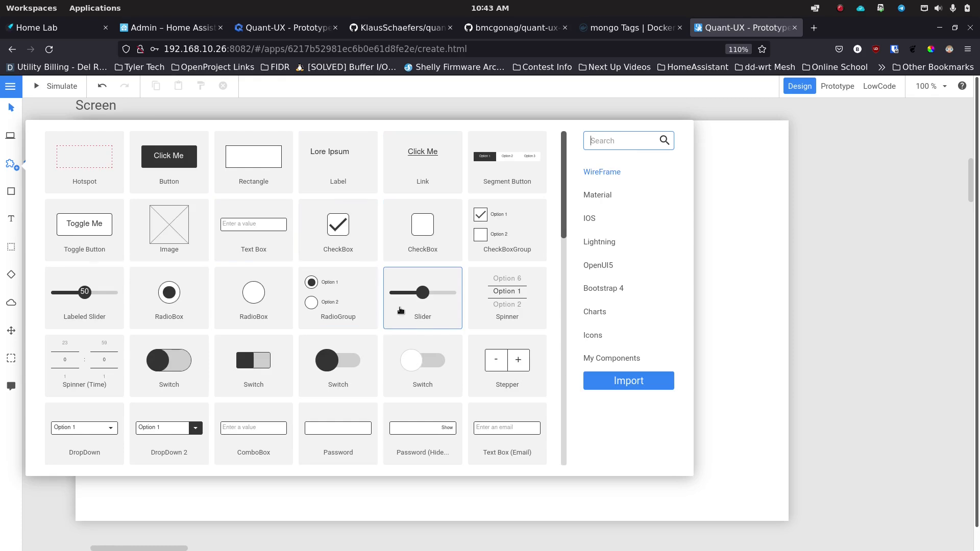
pyautogui.click(603, 248)
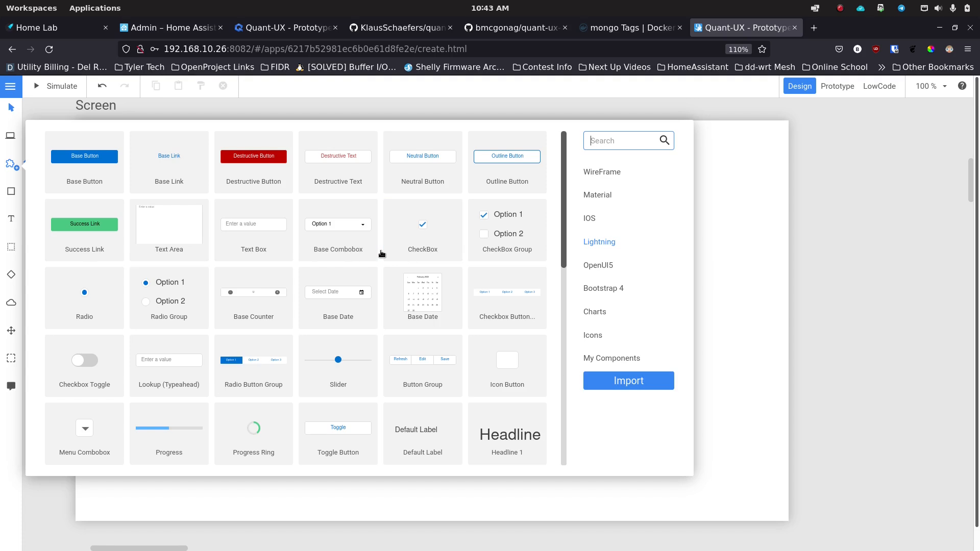
pyautogui.click(722, 216)
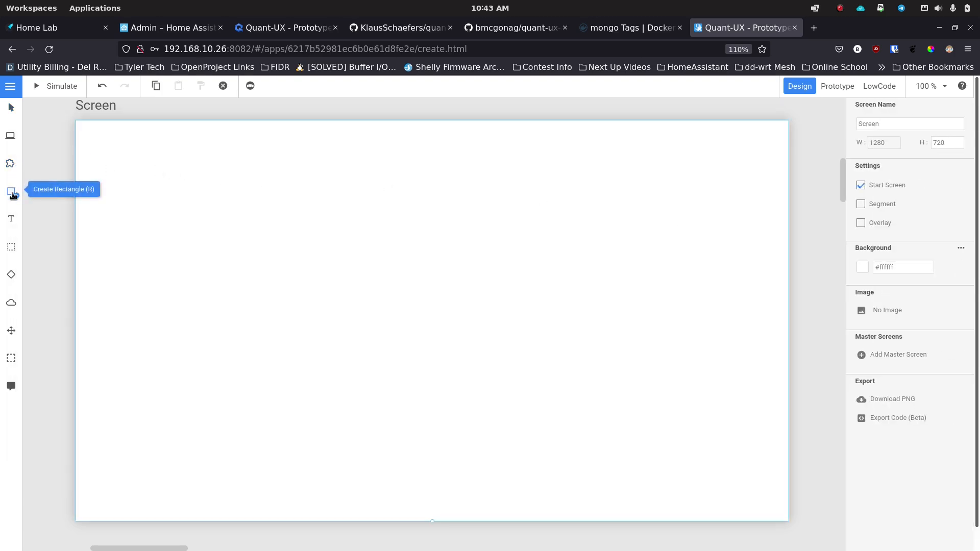
# Step: Draw a trial dark rectangle on the screen, move it up, then delete it
pyautogui.click(14, 194)
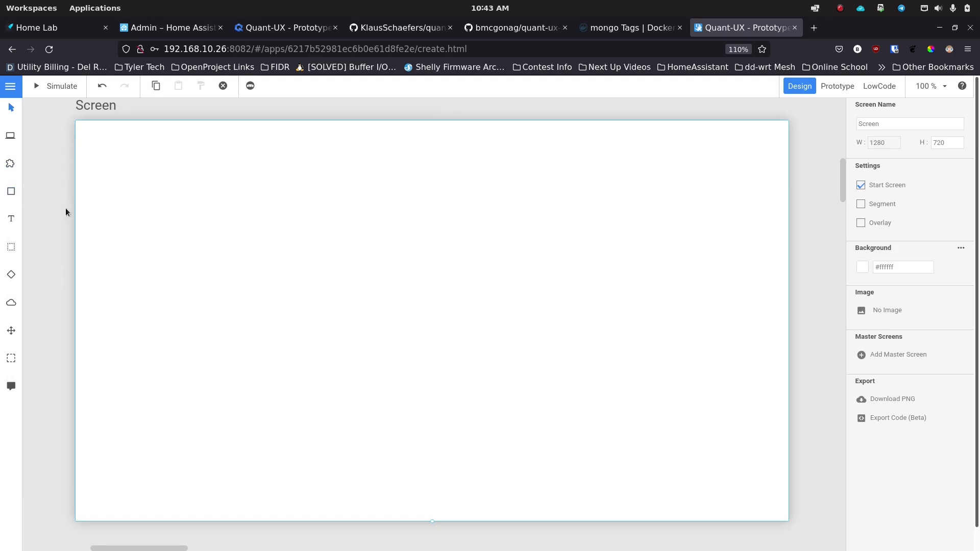
pyautogui.moveTo(98, 178); pyautogui.dragTo(436, 330)
pyautogui.moveTo(251, 228); pyautogui.dragTo(382, 200)
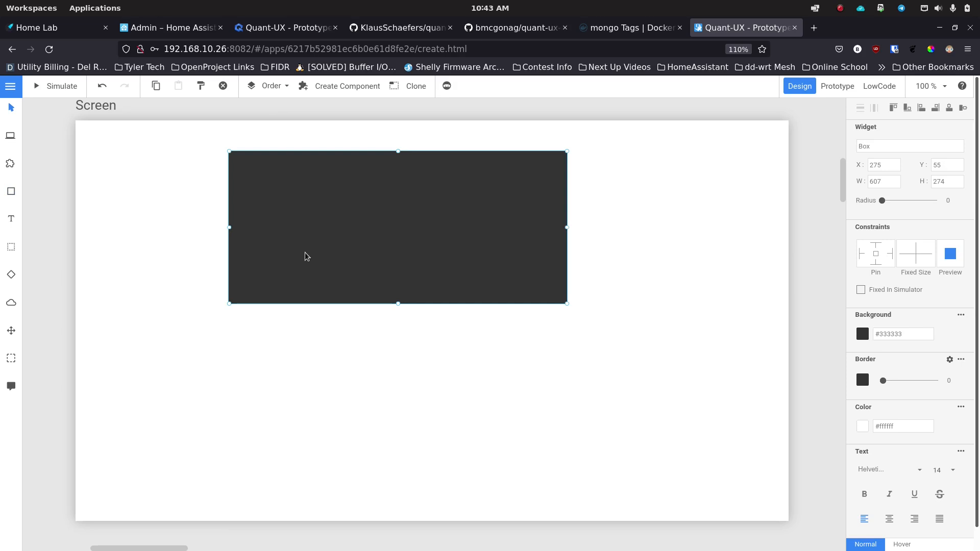
pyautogui.press('Delete')
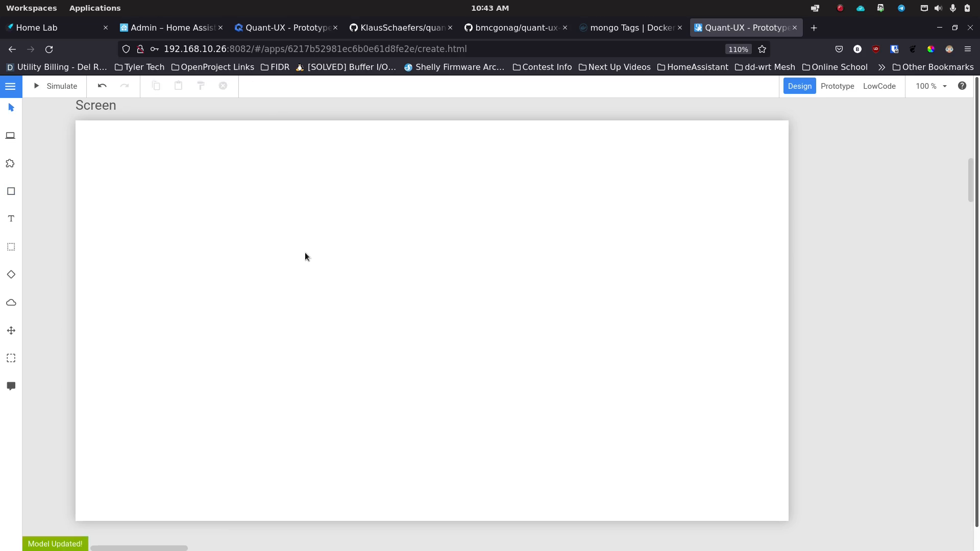
# Step: Add a text label reading 'My name', erase its text, and delete the empty label
pyautogui.click(17, 226)
pyautogui.moveTo(110, 198); pyautogui.dragTo(451, 310)
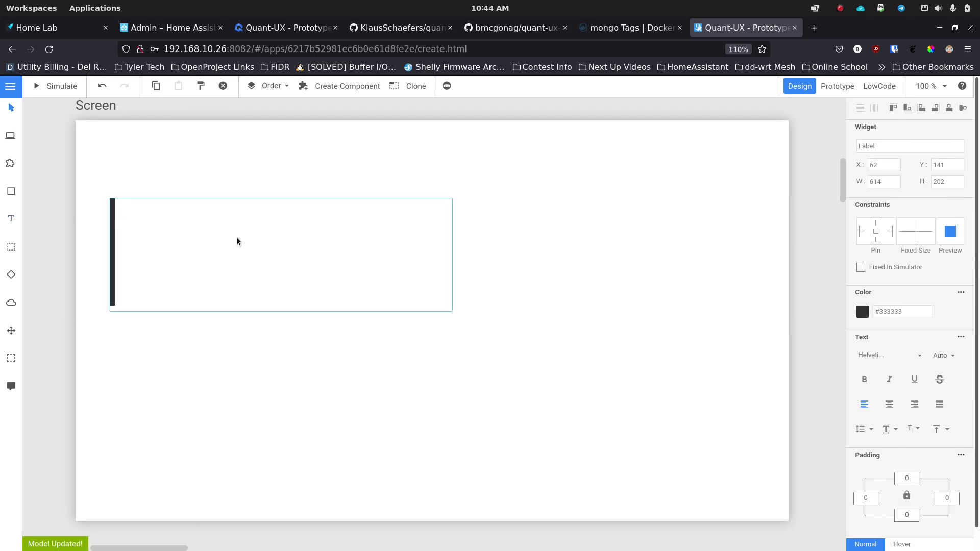
pyautogui.write('My name')
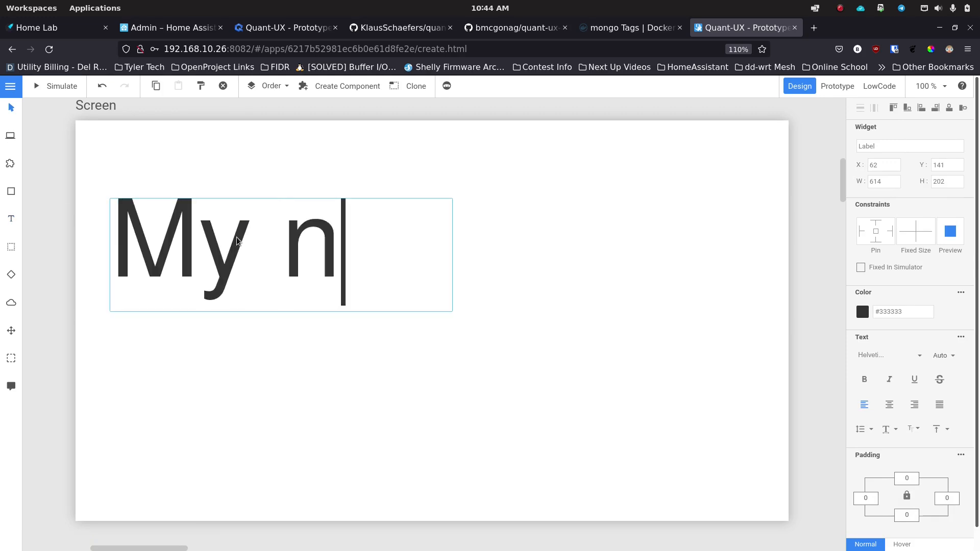
pyautogui.press('BackSpace')
pyautogui.press('BackSpace')
pyautogui.press('BackSpace')
pyautogui.press('BackSpace')
pyautogui.press('BackSpace')
pyautogui.press('BackSpace')
pyautogui.press('BackSpace')
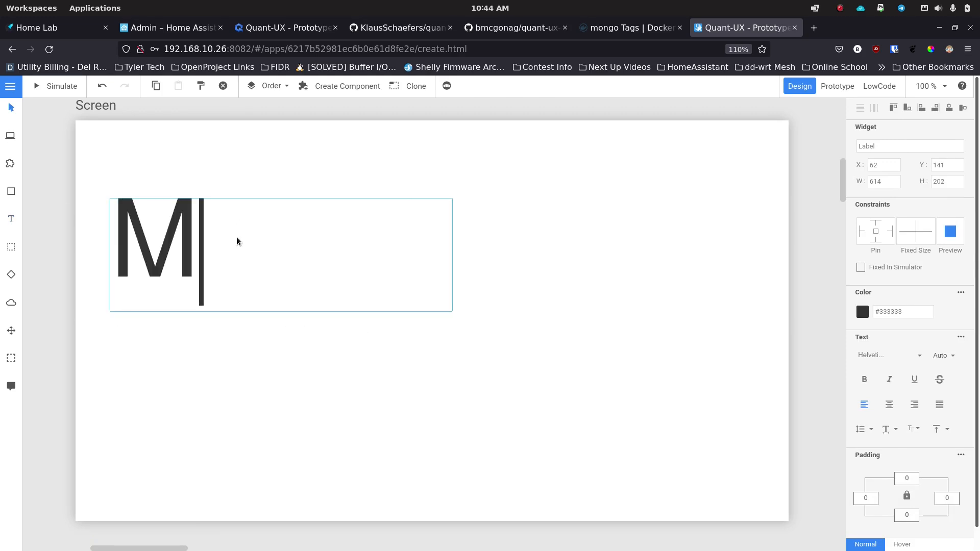
pyautogui.click(401, 353)
pyautogui.click(362, 291)
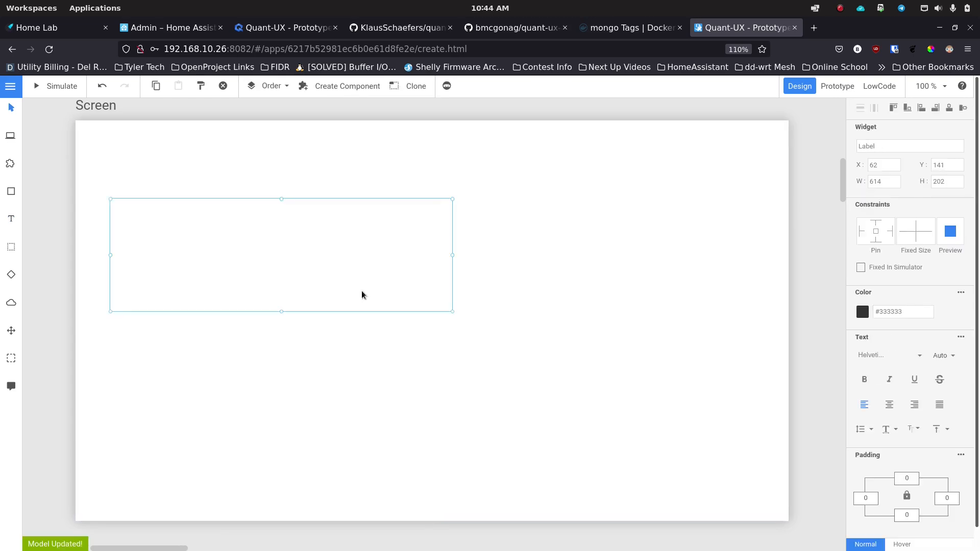
pyautogui.press('Delete')
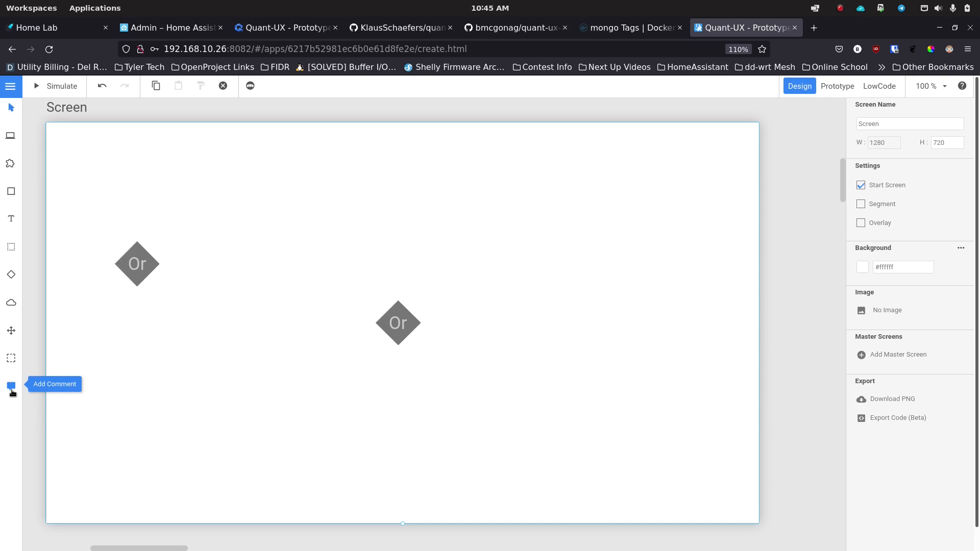
# Step: Delete the left Or diamond, then browse the Material, Lightning and WireFrame widget categories
pyautogui.click(144, 266)
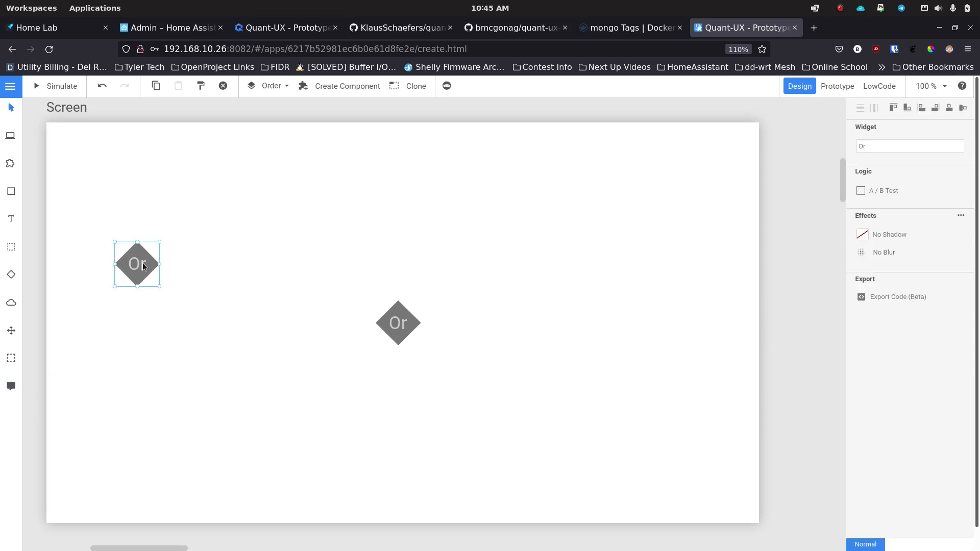
pyautogui.press('Delete')
pyautogui.click(11, 163)
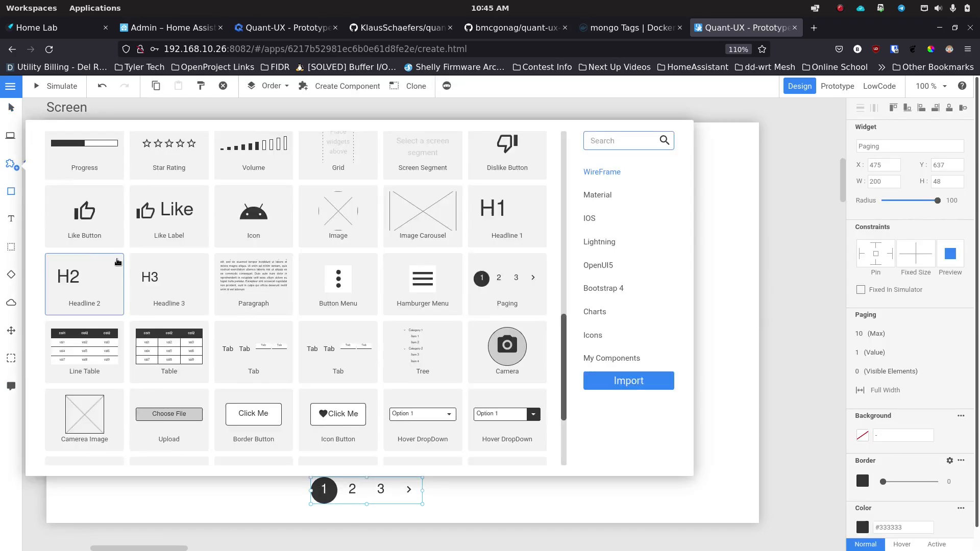
pyautogui.scroll(4, 358, 296)
pyautogui.click(601, 194)
pyautogui.click(599, 242)
pyautogui.scroll(-3, 536, 247)
pyautogui.click(596, 174)
pyautogui.scroll(-10, 250, 311)
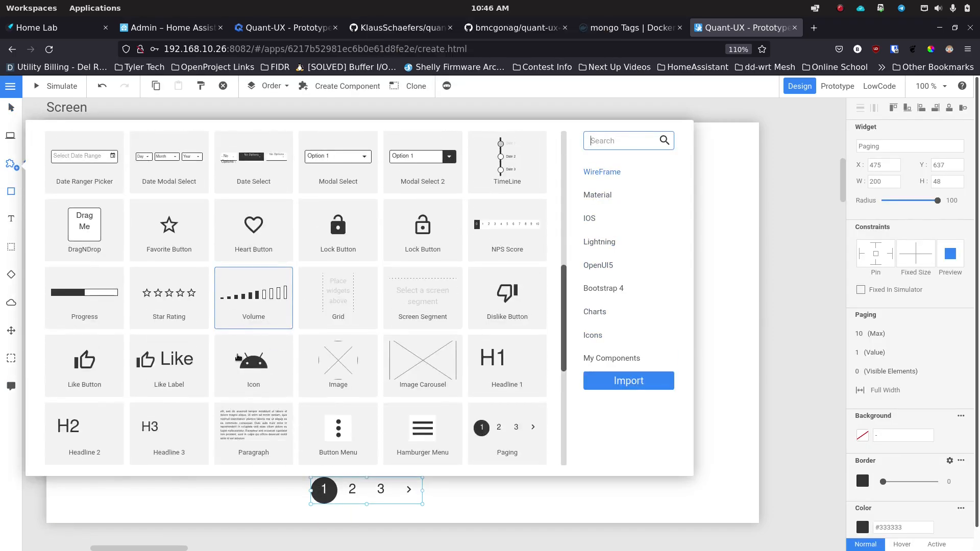
pyautogui.scroll(5, 240, 400)
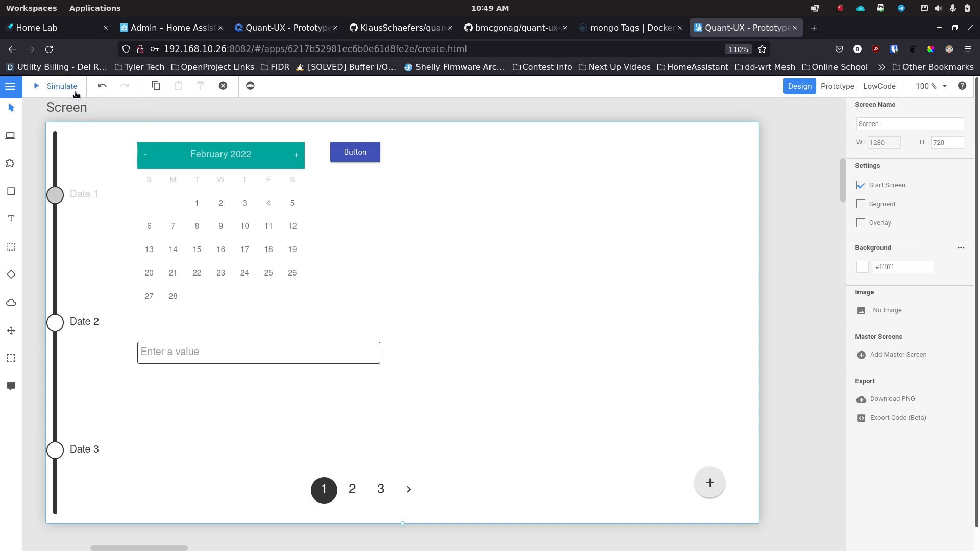
pyautogui.click(57, 88)
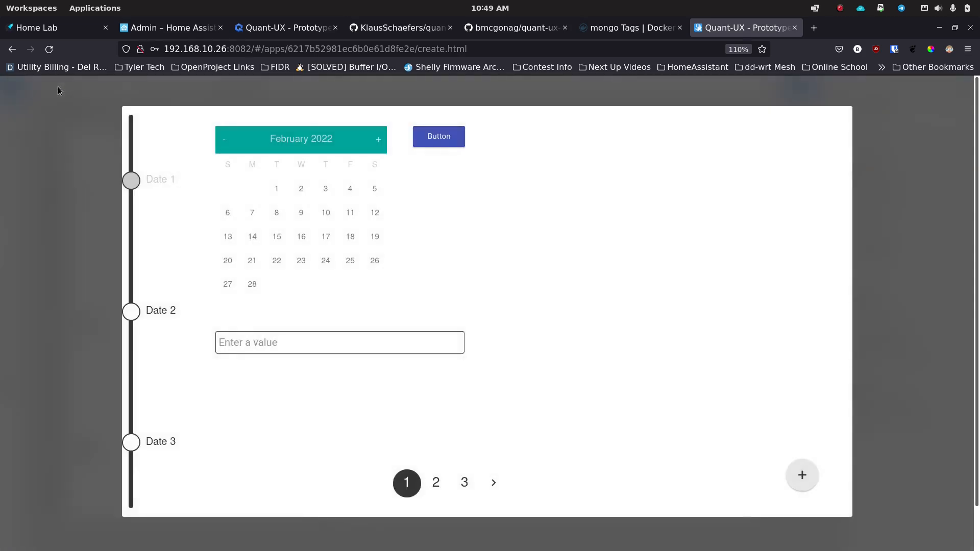
pyautogui.click(315, 343)
pyautogui.write('11/22/22')
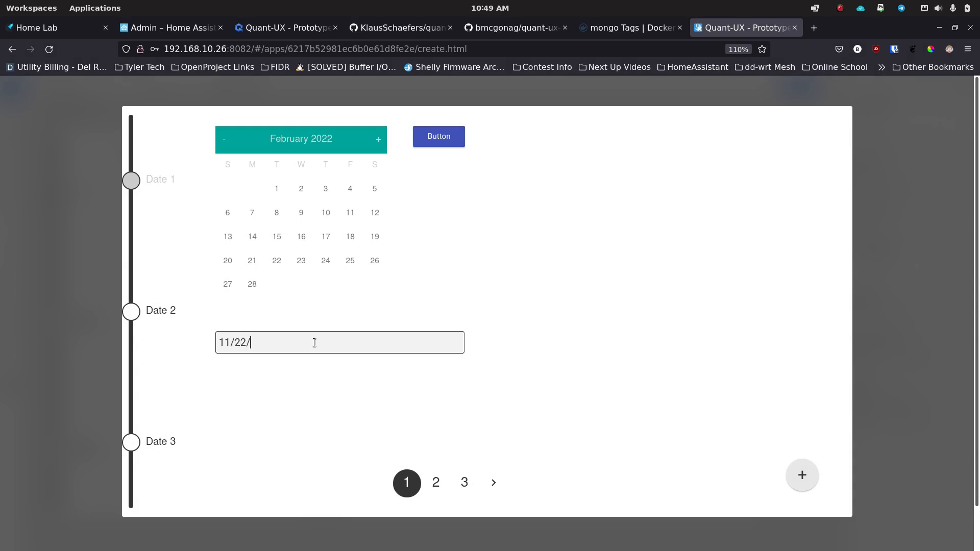
pyautogui.press('BackSpace')
pyautogui.press('BackSpace')
pyautogui.press('BackSpace')
pyautogui.press('BackSpace')
pyautogui.press('BackSpace')
pyautogui.press('BackSpace')
pyautogui.press('BackSpace')
pyautogui.press('BackSpace')
pyautogui.click(562, 299)
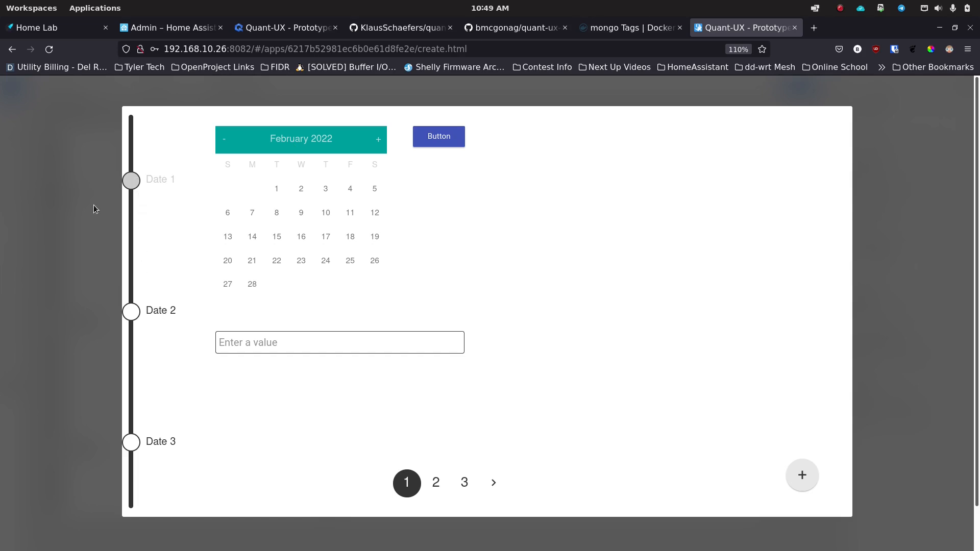
pyautogui.click(90, 246)
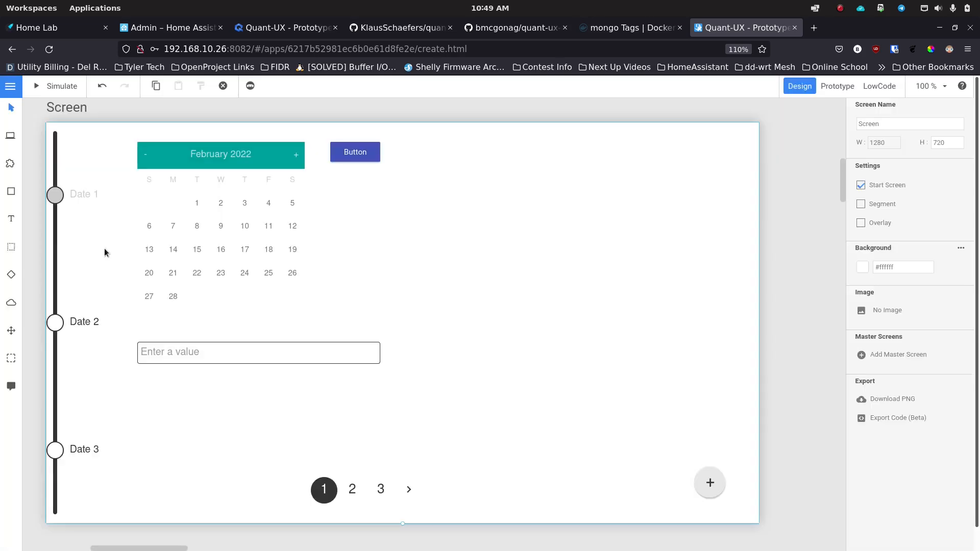
# Step: Add a comment near Date 2 asking to move the timeline right, away from the page border
pyautogui.click(15, 387)
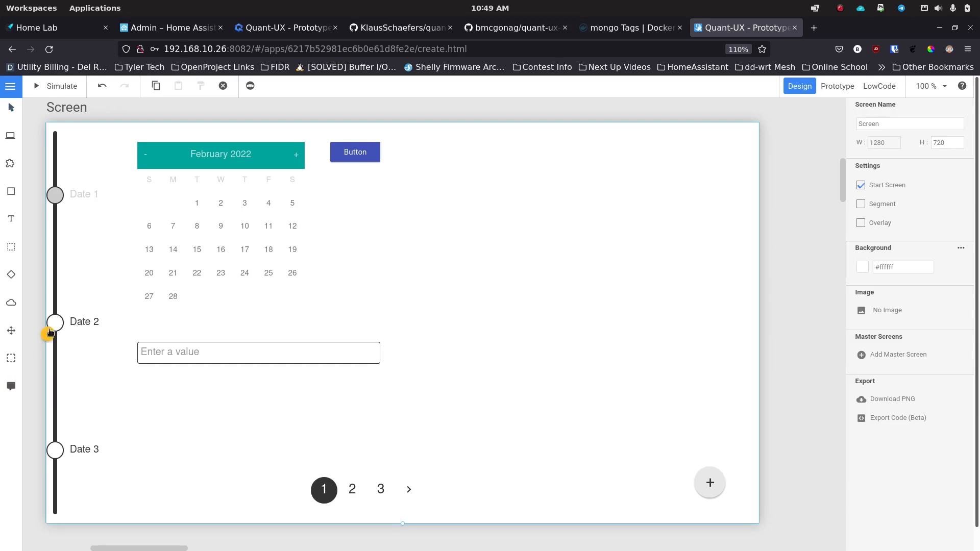
pyautogui.click(71, 299)
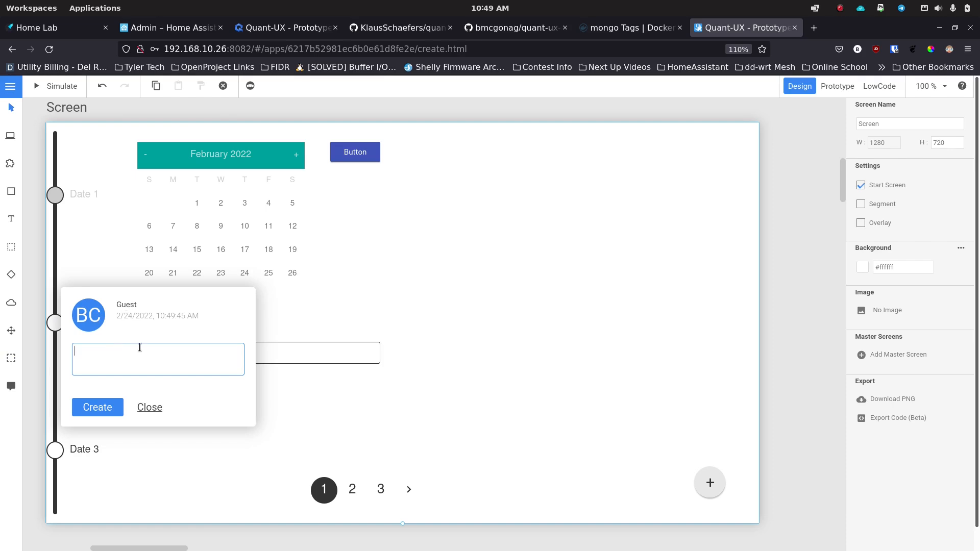
pyautogui.write('TThis needs to move right a few pixels to give some space')
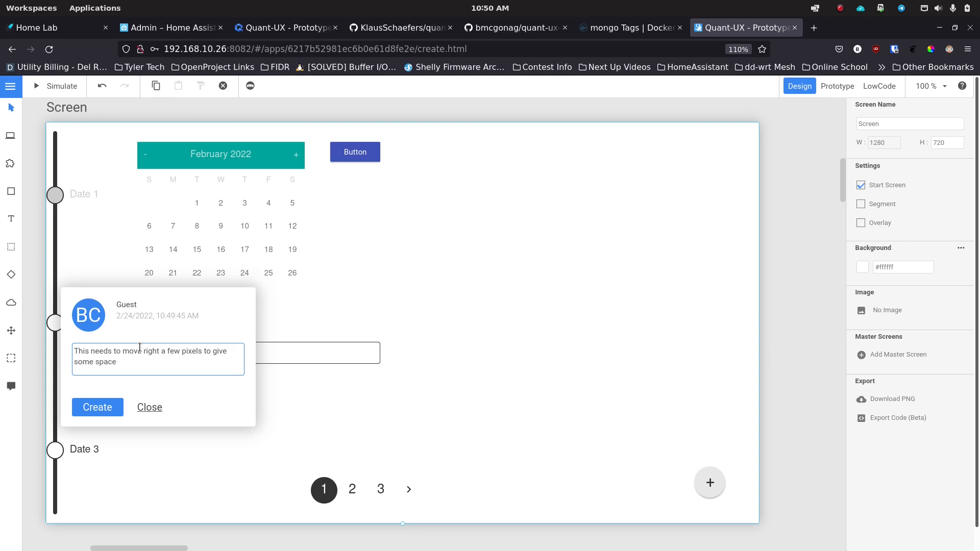
pyautogui.write(' between page border and control.')
pyautogui.click(102, 411)
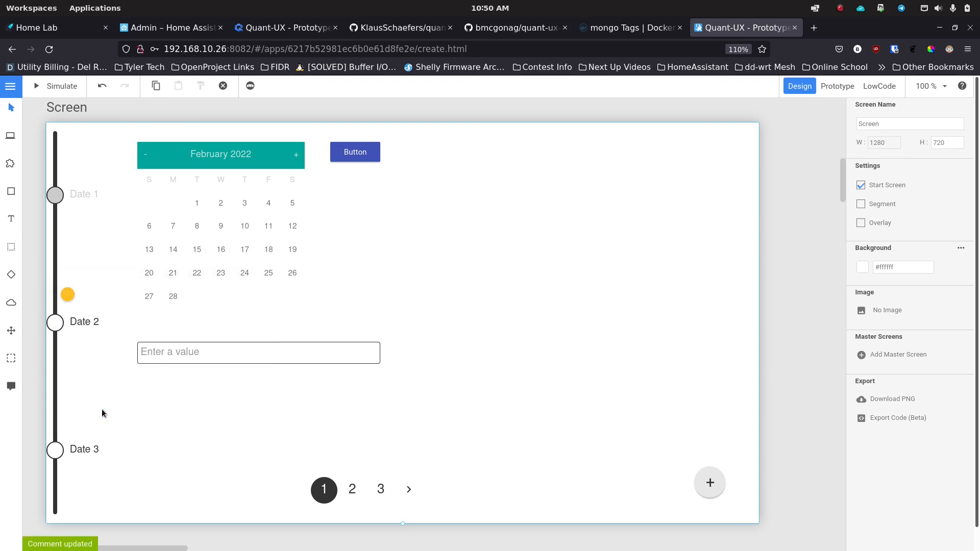
# Step: Review the new comment, then nudge the TimeLine widget a few pixels right
pyautogui.click(66, 294)
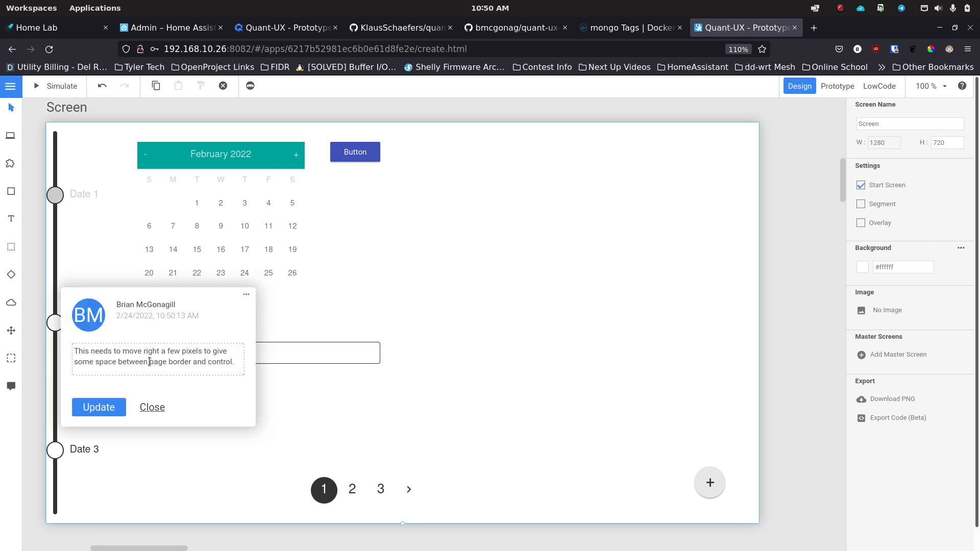
pyautogui.click(363, 316)
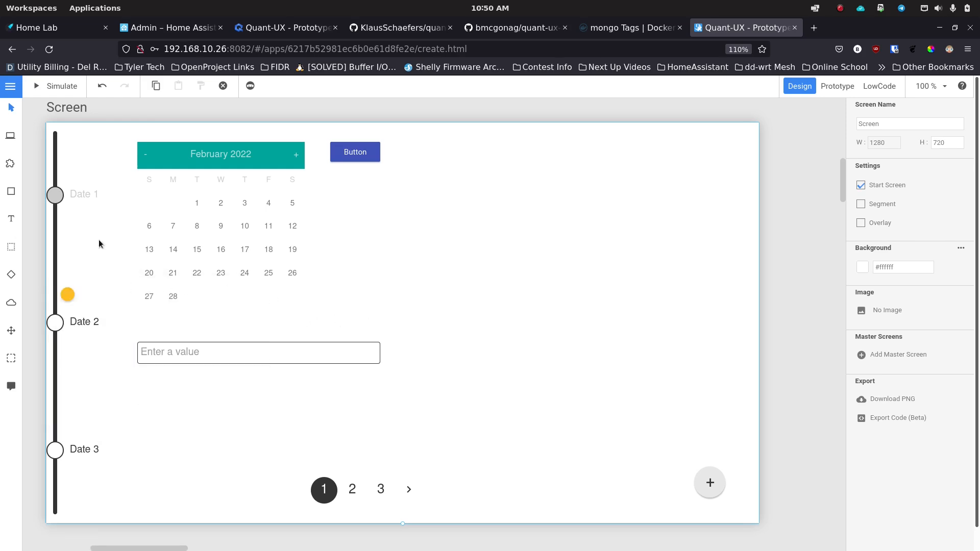
pyautogui.click(59, 201)
pyautogui.press('Right')
pyautogui.press('Right')
pyautogui.press('Right')
pyautogui.press('Right')
pyautogui.press('Right')
pyautogui.press('Right')
pyautogui.press('Right')
pyautogui.press('Right')
pyautogui.press('Right')
pyautogui.press('Right')
pyautogui.press('Right')
pyautogui.press('Right')
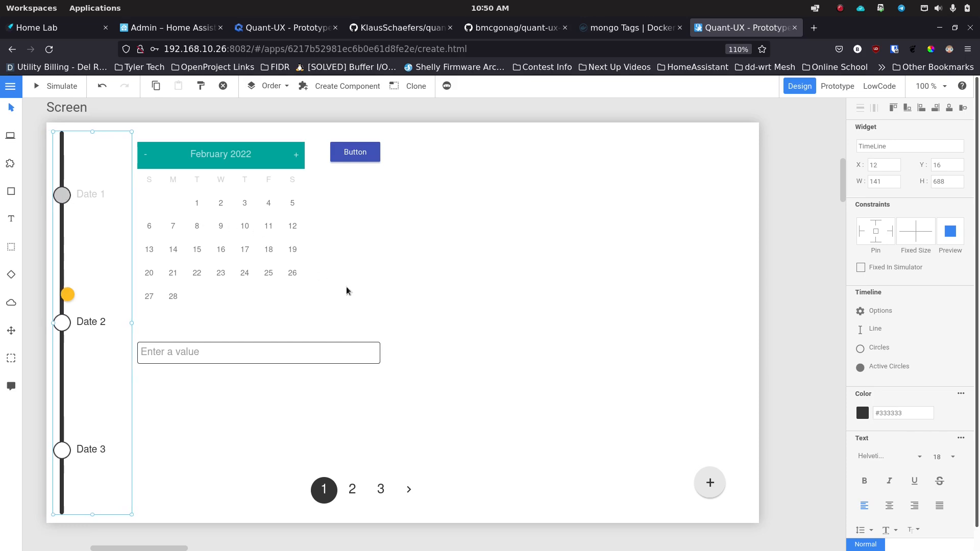
# Step: Reword the timeline comment to 'How does this look now?' and save it
pyautogui.click(486, 317)
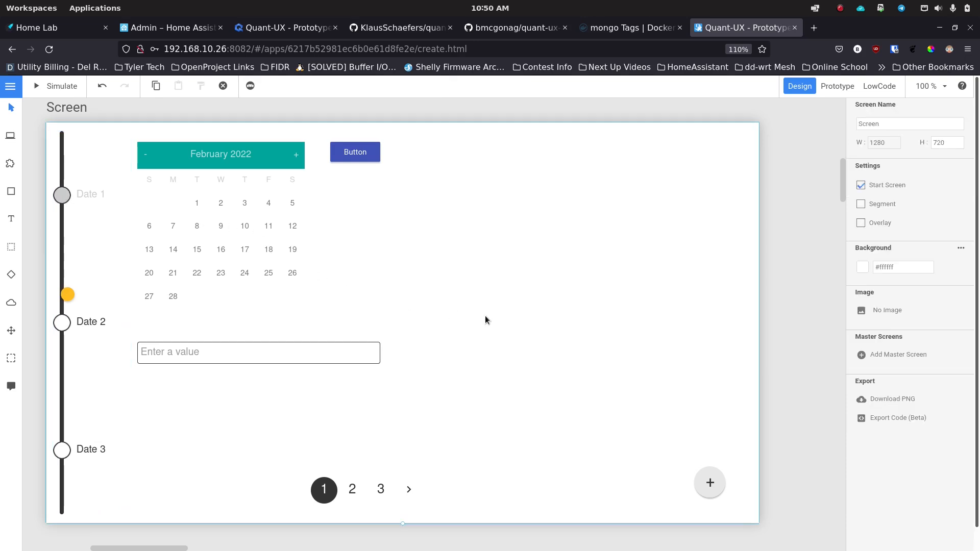
pyautogui.click(67, 294)
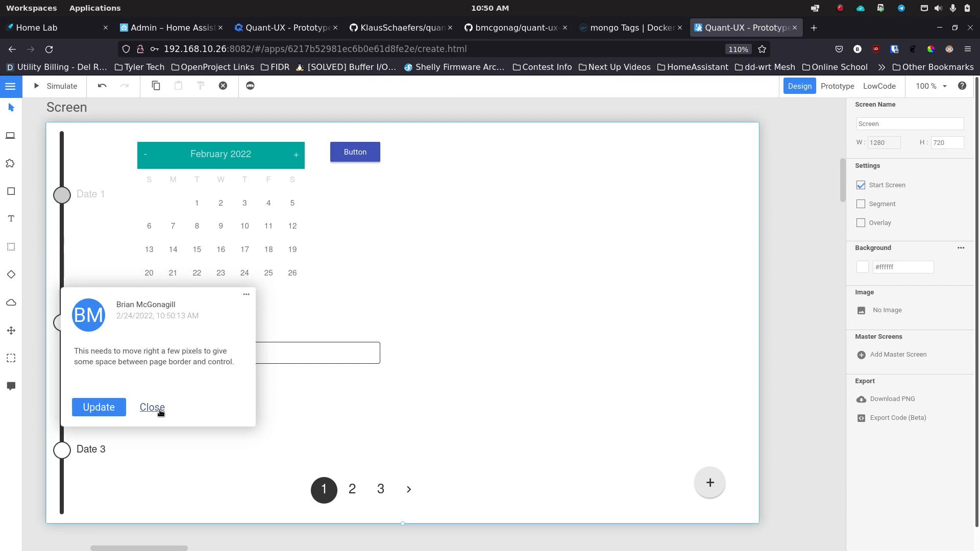
pyautogui.click(109, 408)
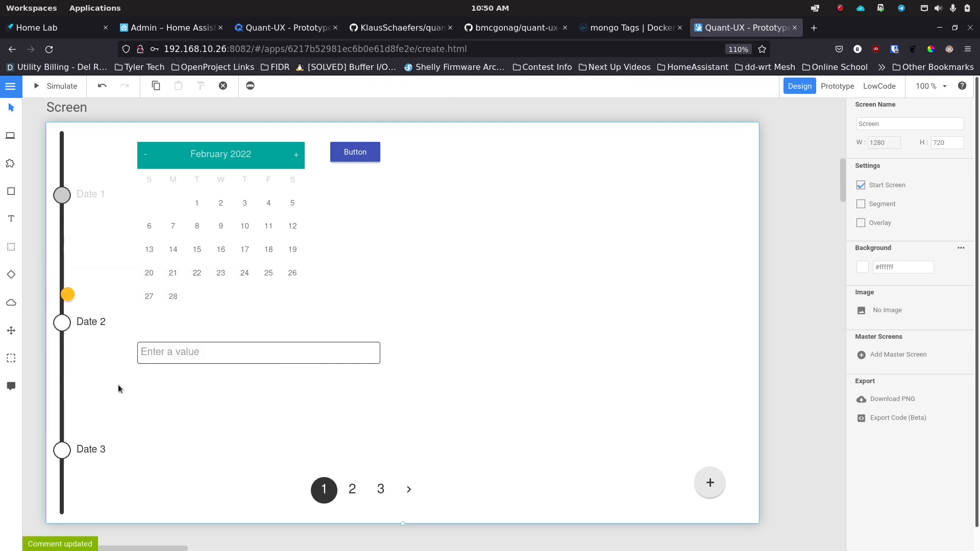
pyautogui.click(67, 295)
pyautogui.moveTo(235, 362); pyautogui.dragTo(65, 340)
pyautogui.click(68, 294)
pyautogui.click(154, 407)
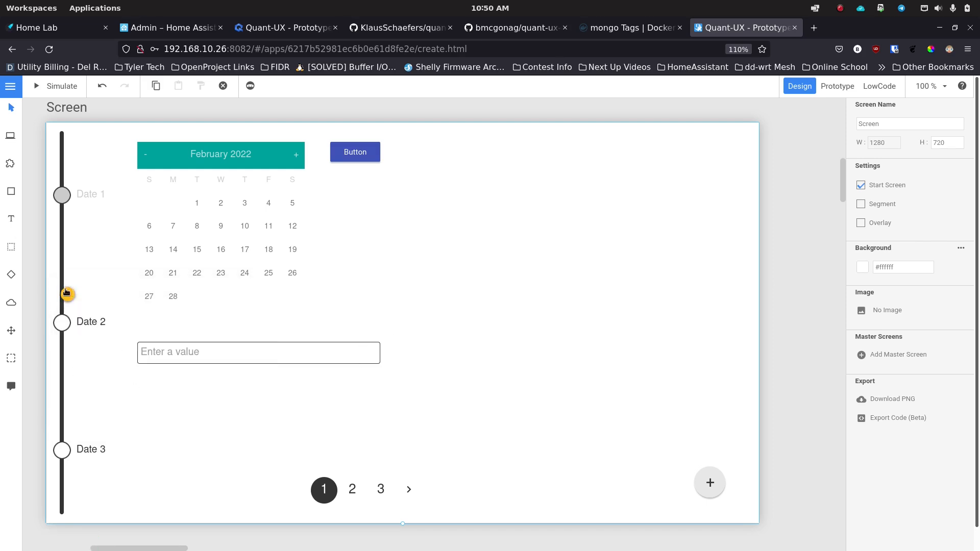
# Step: Reopen the timeline comment and delete it
pyautogui.click(68, 295)
pyautogui.click(246, 296)
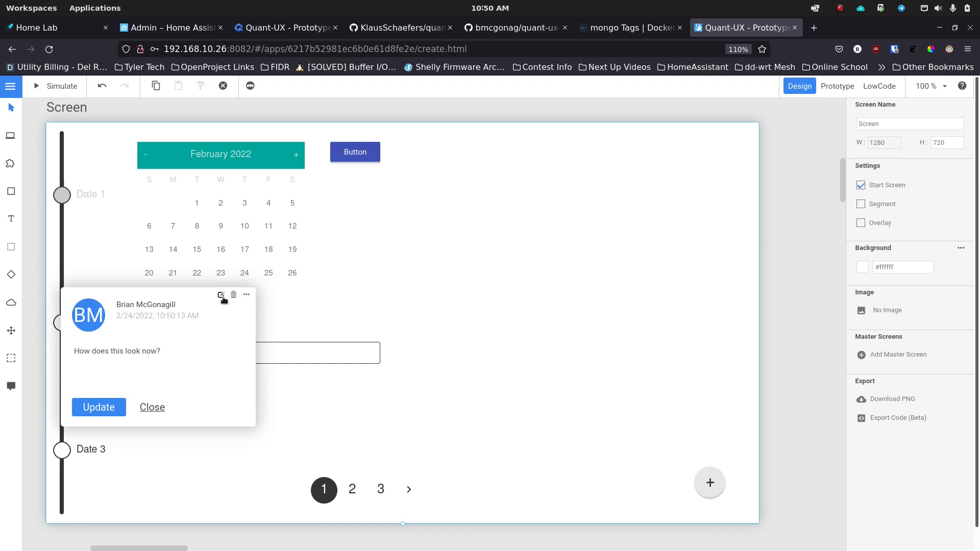
pyautogui.click(234, 296)
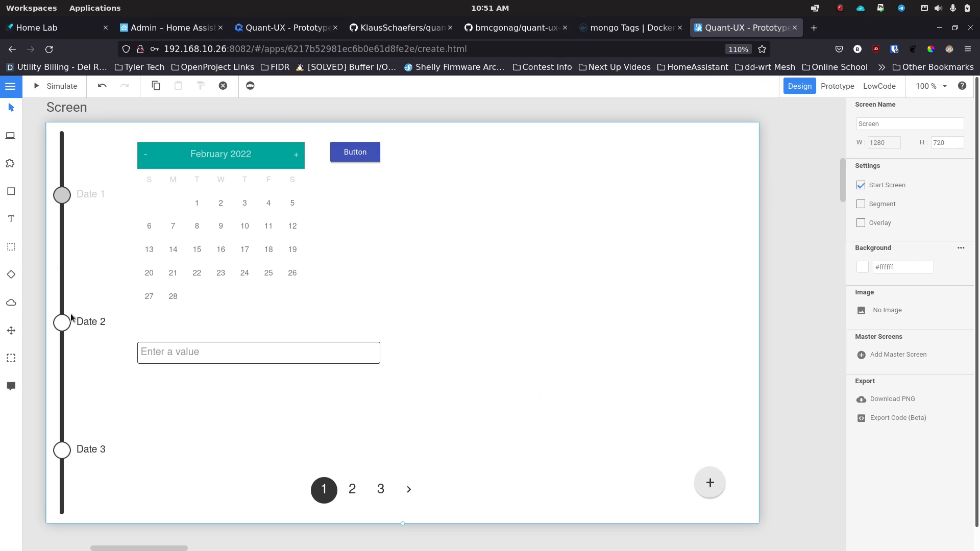
# Step: Select the TimeLine widget and review its properties: X 12, Y 16, 141 by 688
pyautogui.click(84, 325)
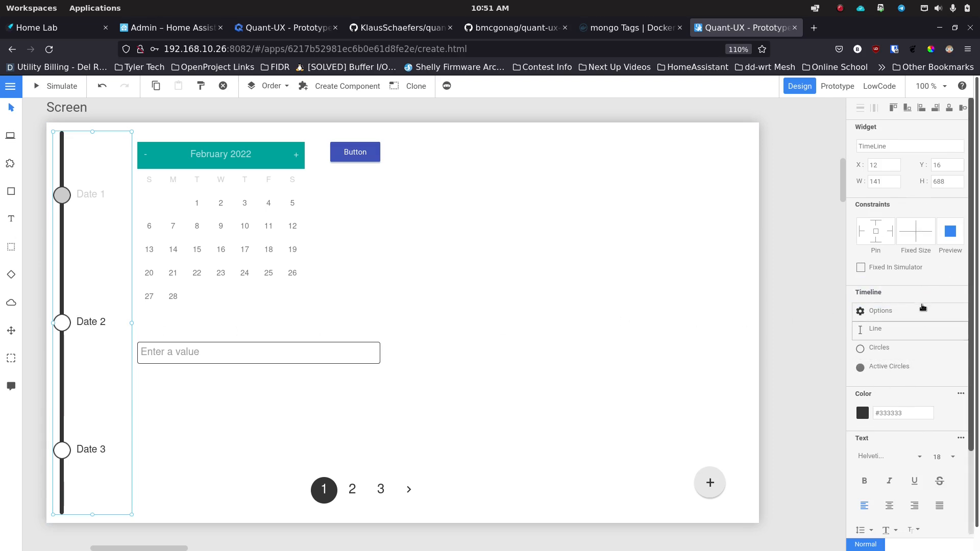
pyautogui.scroll(-2, 918, 467)
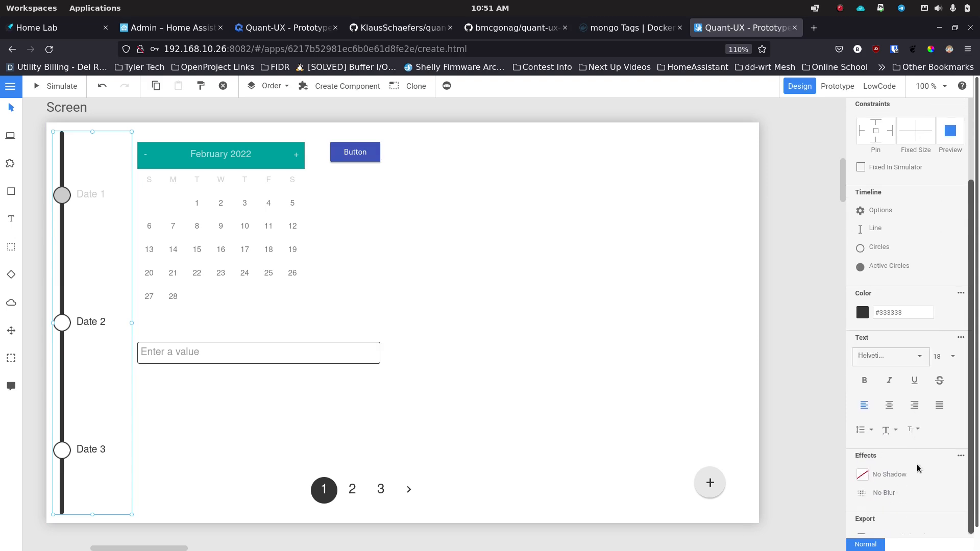
pyautogui.scroll(2, 918, 468)
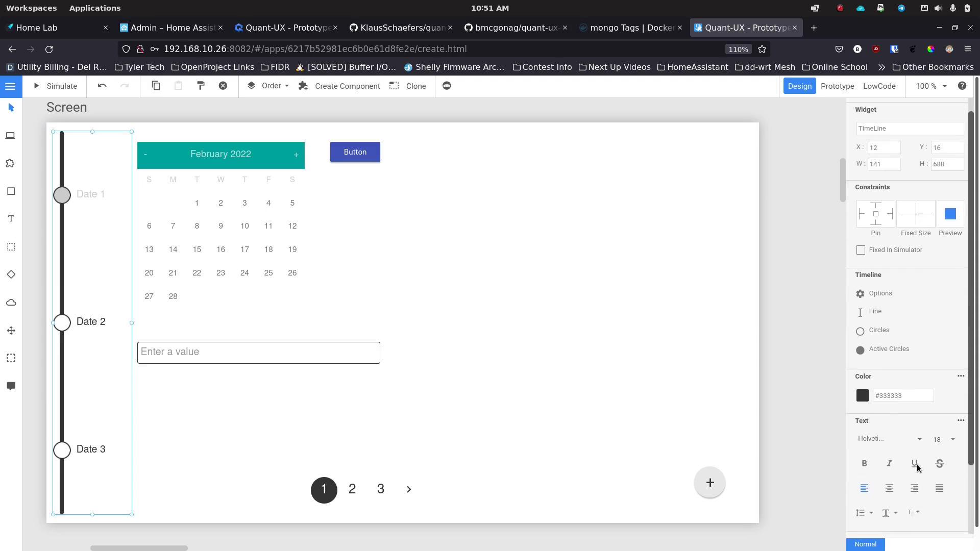
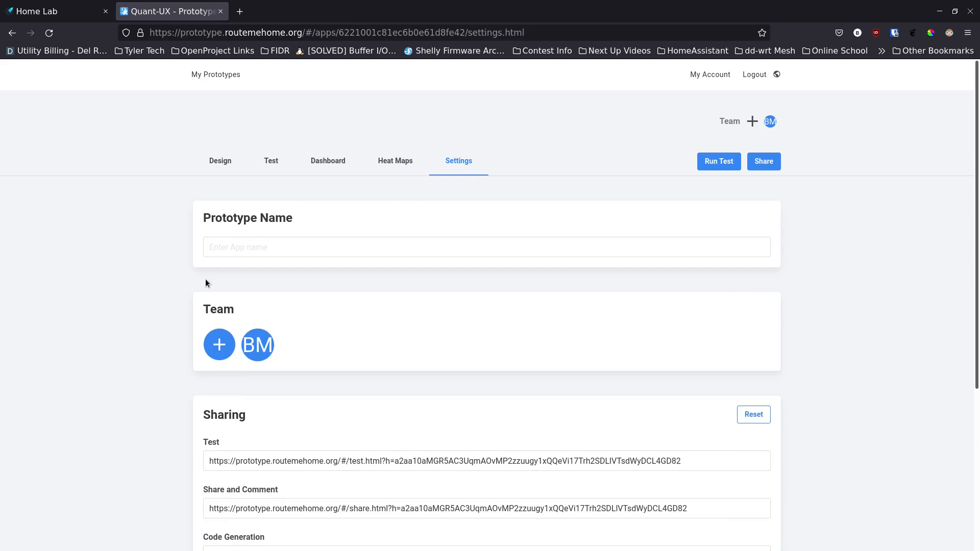
# Step: Select the full Test URL on the Settings page and bring up Firefox's main menu
pyautogui.scroll(-4, 188, 395)
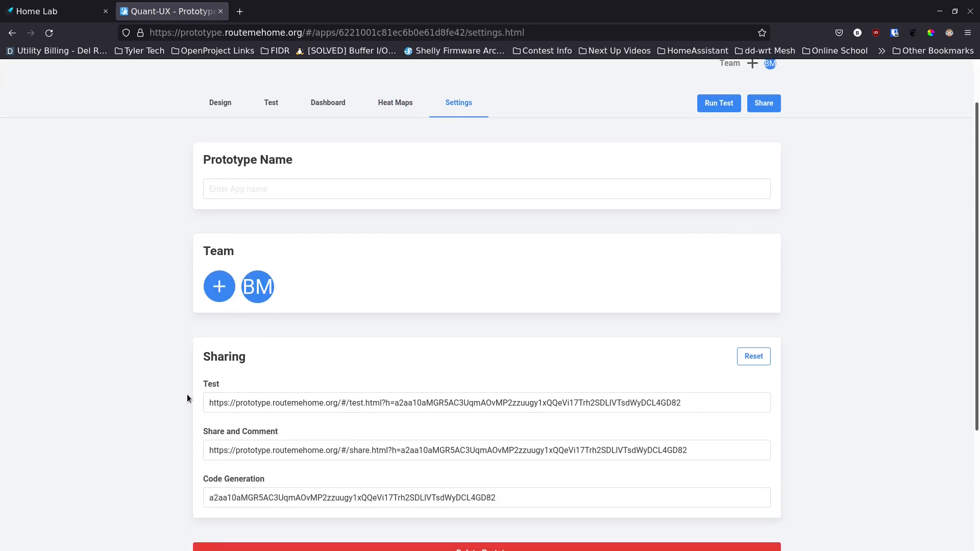
pyautogui.scroll(-1, 187, 398)
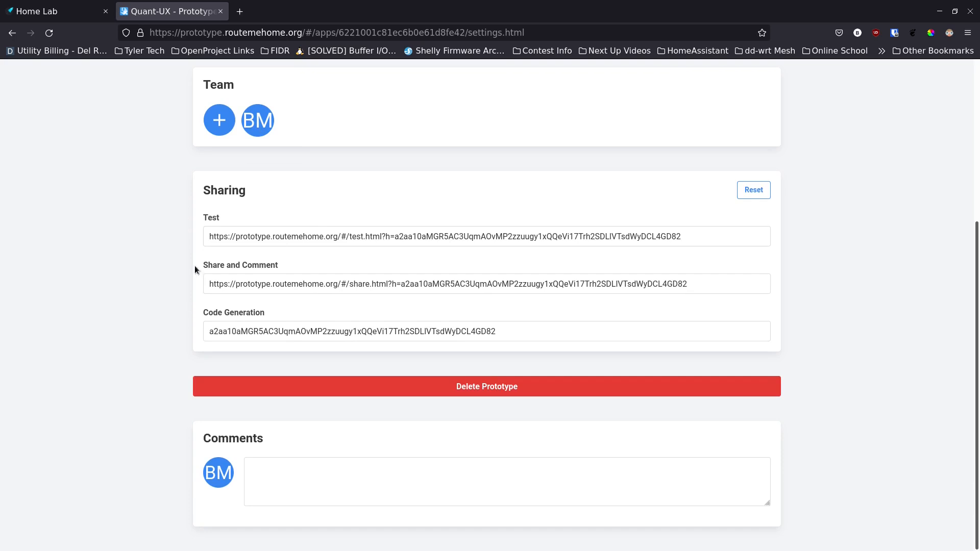
pyautogui.tripleClick(247, 237)
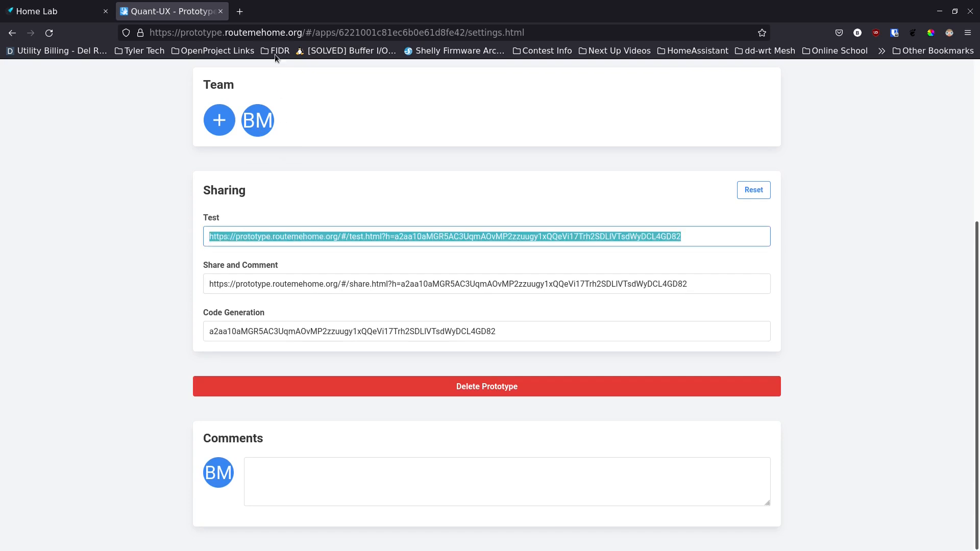
pyautogui.click(968, 32)
# Step: Run the test link in a new private window and start the prototype to reach Survey Wifi
pyautogui.click(890, 119)
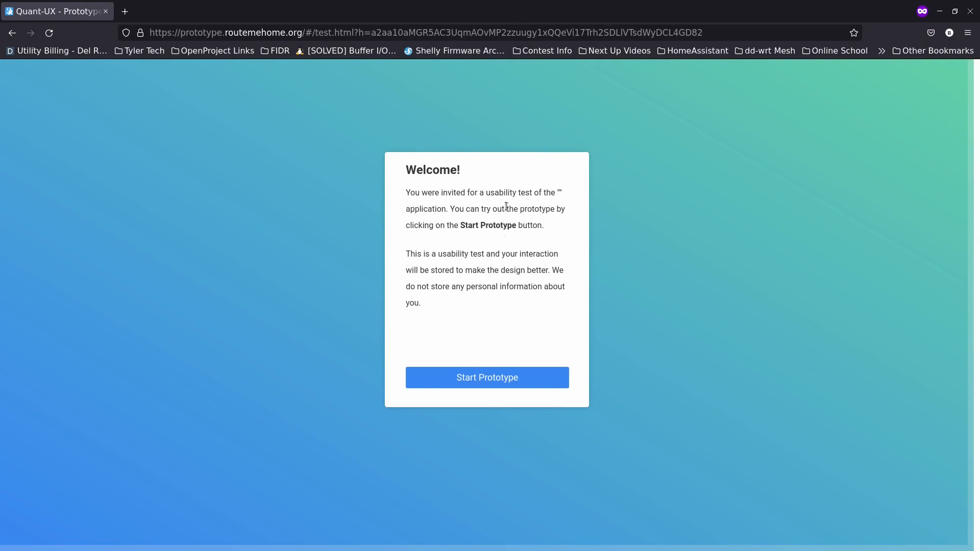
pyautogui.click(482, 387)
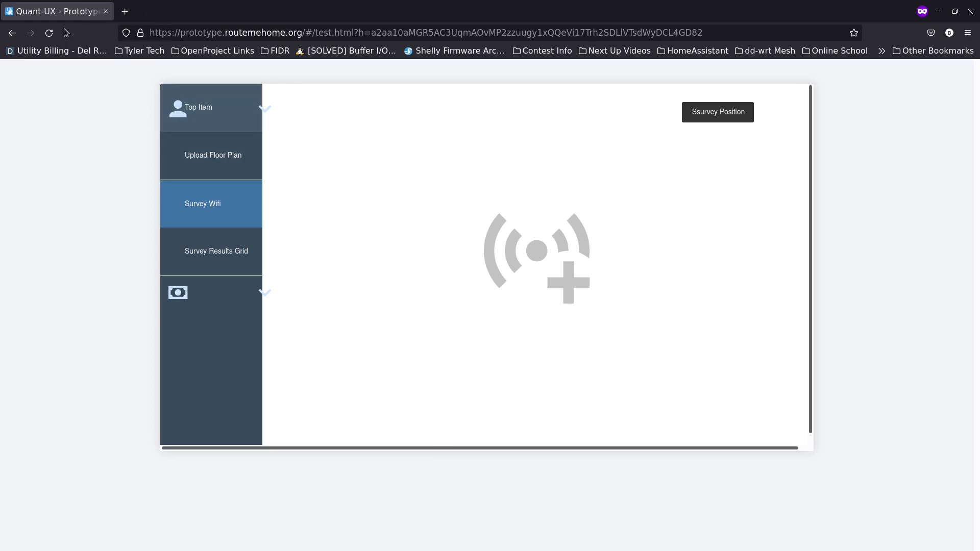
pyautogui.moveTo(196, 36); pyautogui.dragTo(196, 46)
# Step: Back in the main window, open the 'Screen' thumbnail from the Design tab in the editor
pyautogui.click(276, 6)
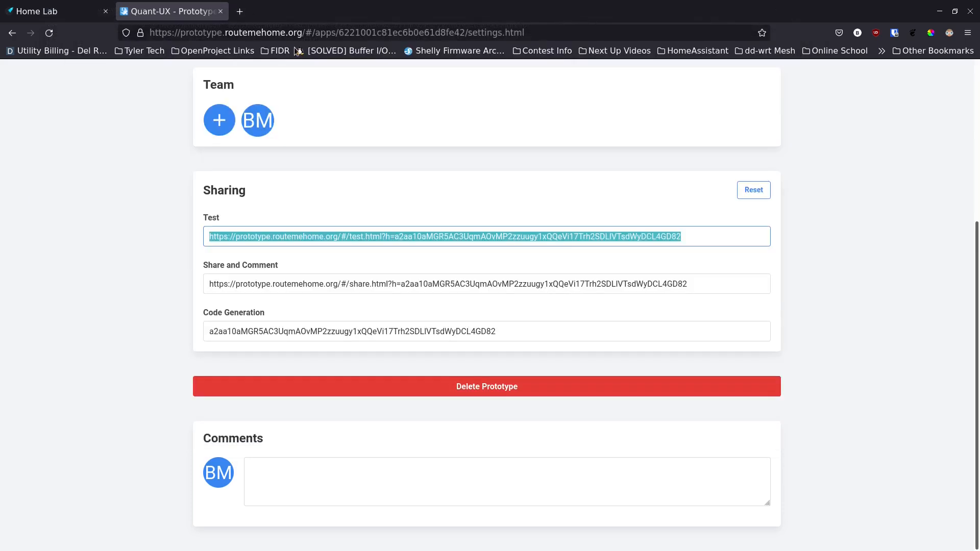
pyautogui.scroll(2, 148, 216)
pyautogui.scroll(2, 164, 204)
pyautogui.click(219, 161)
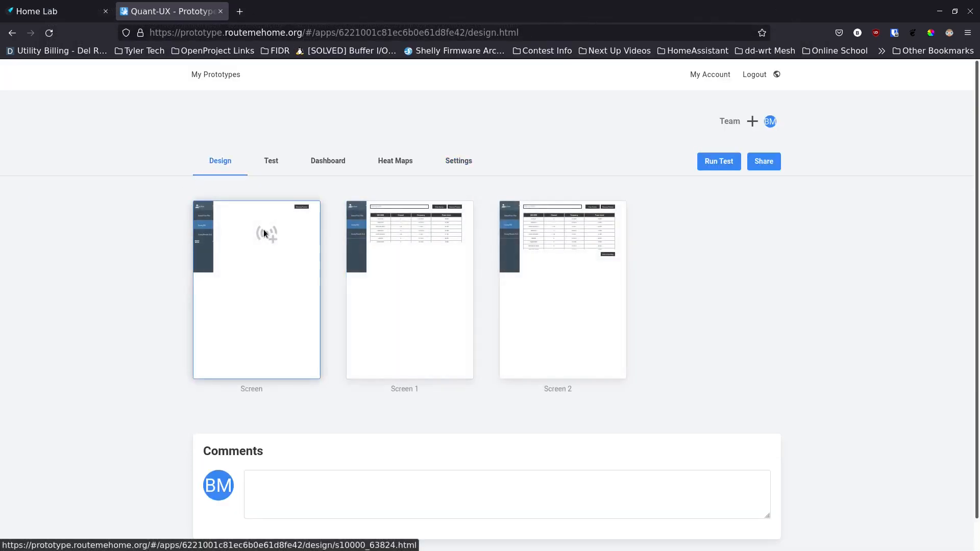
pyautogui.click(264, 231)
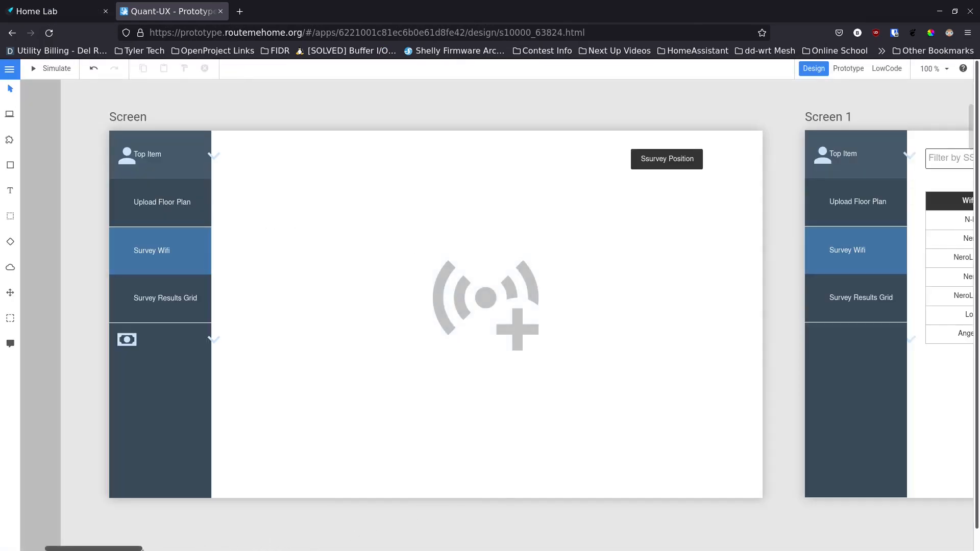
pyautogui.moveTo(138, 549); pyautogui.dragTo(142, 549)
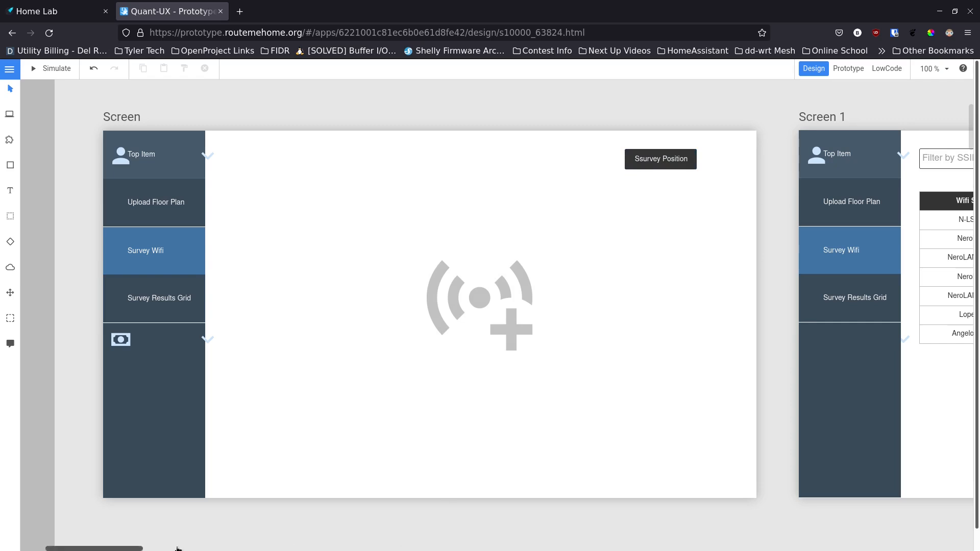
# Step: Pan the canvas right past Screen 1 to Screen 2's nine-row SSID table
pyautogui.moveTo(136, 549); pyautogui.dragTo(200, 550)
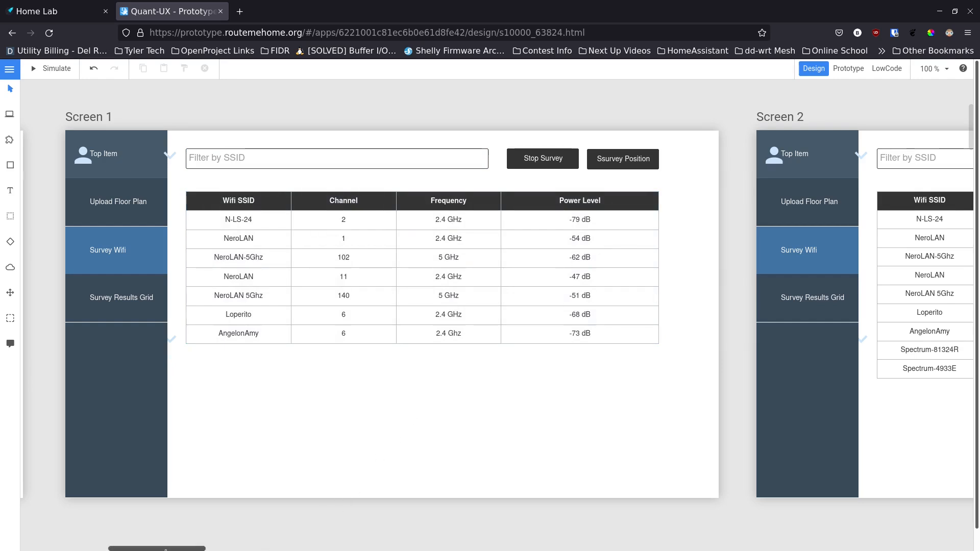
pyautogui.moveTo(166, 549); pyautogui.dragTo(226, 550)
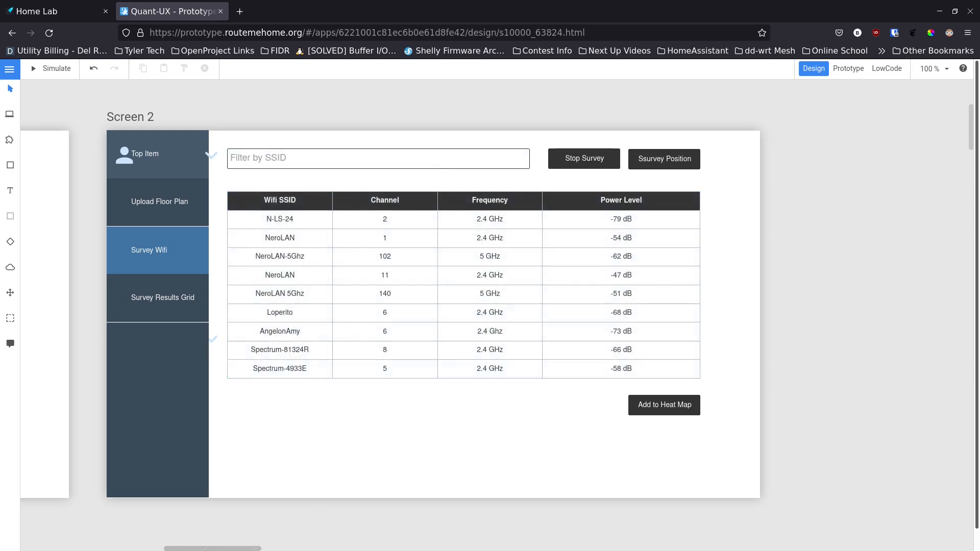
# Step: Select the Ssurvey Position button on Screen, then scroll across Screen 1 to Screen 2
pyautogui.moveTo(204, 549); pyautogui.dragTo(88, 536)
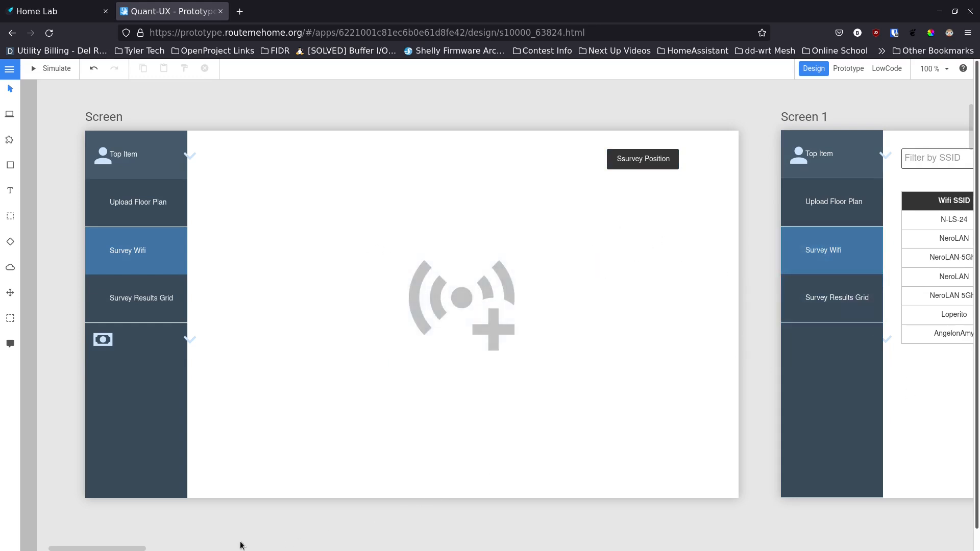
pyautogui.click(646, 162)
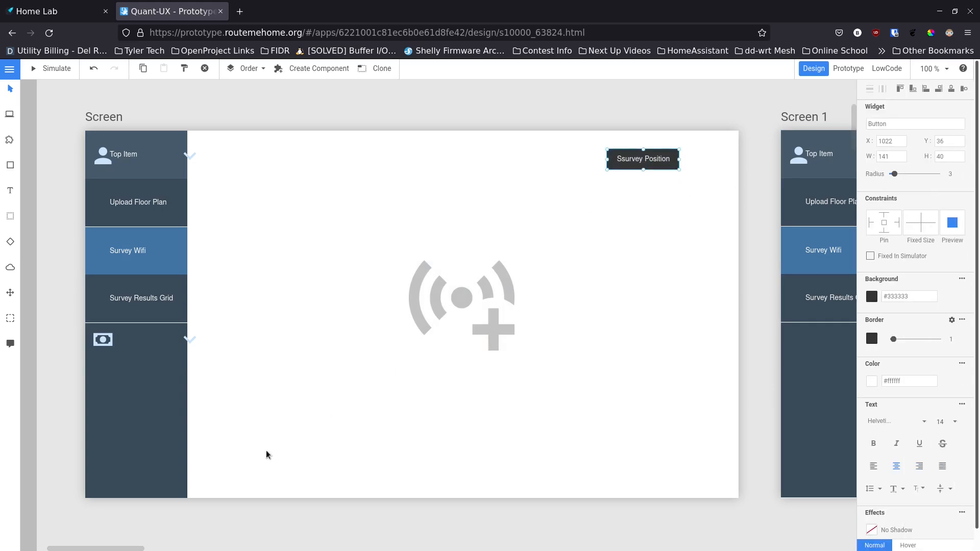
pyautogui.click(155, 549)
pyautogui.moveTo(155, 550); pyautogui.dragTo(155, 549)
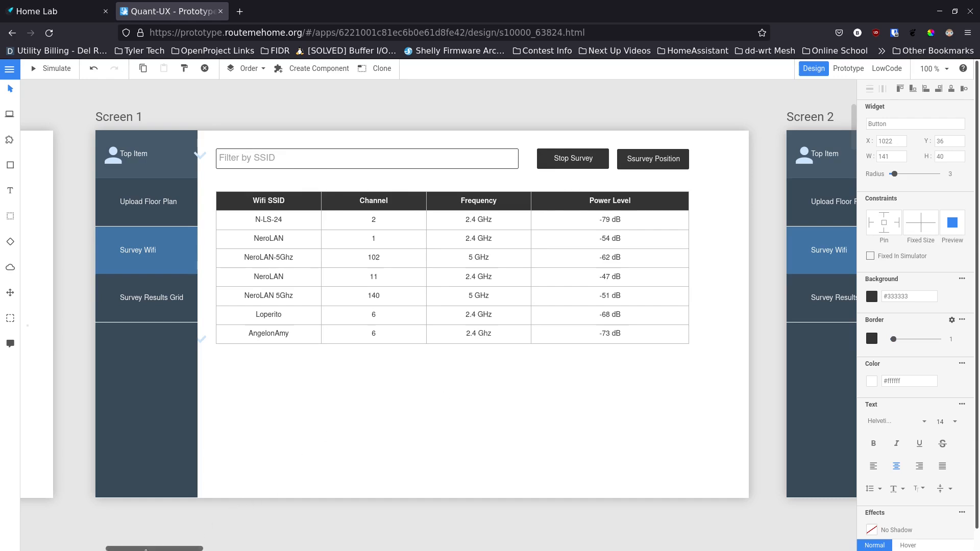
pyautogui.moveTo(143, 549); pyautogui.dragTo(207, 550)
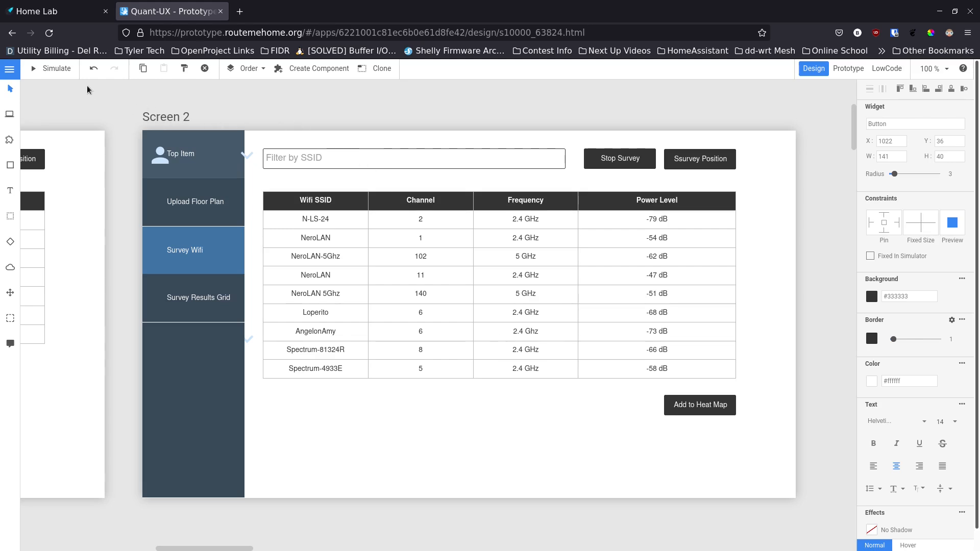
pyautogui.click(59, 69)
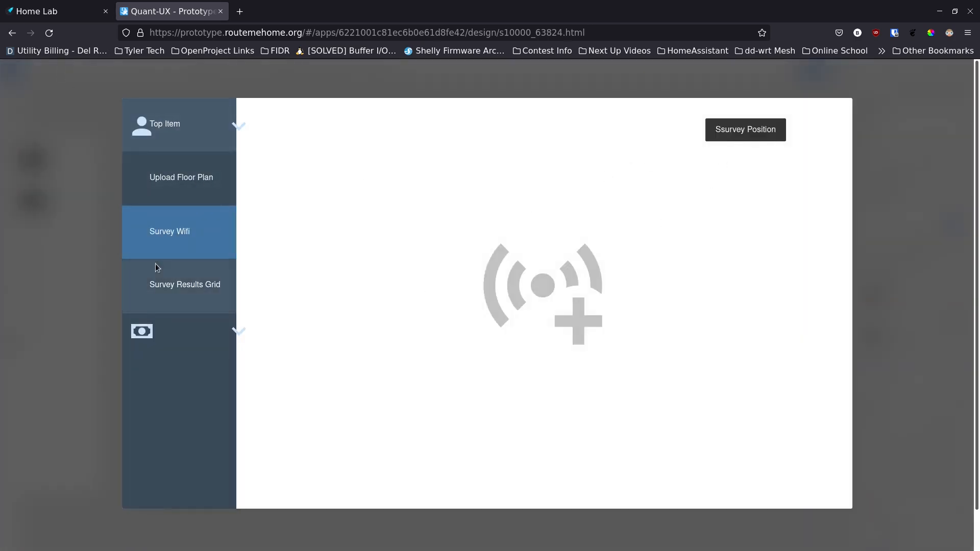
pyautogui.click(88, 118)
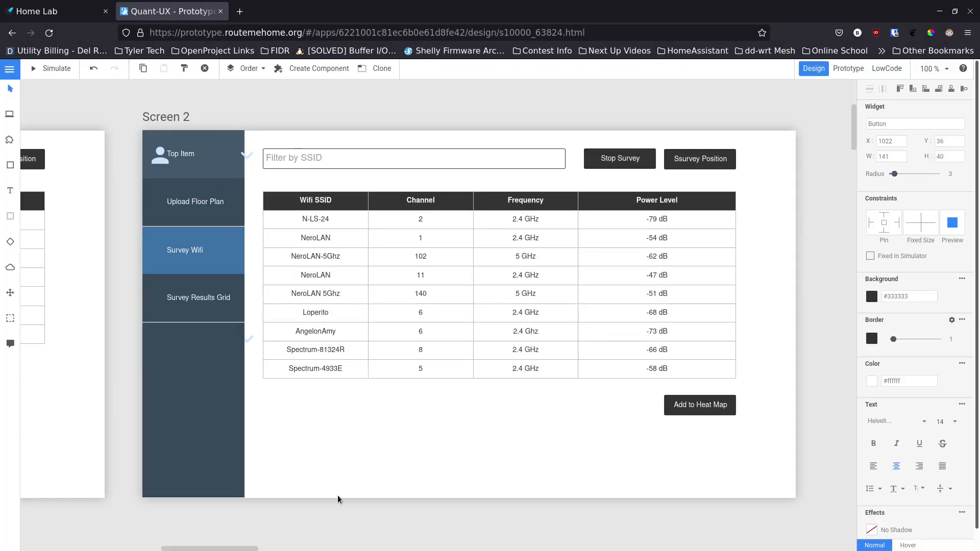
pyautogui.moveTo(206, 549); pyautogui.dragTo(94, 549)
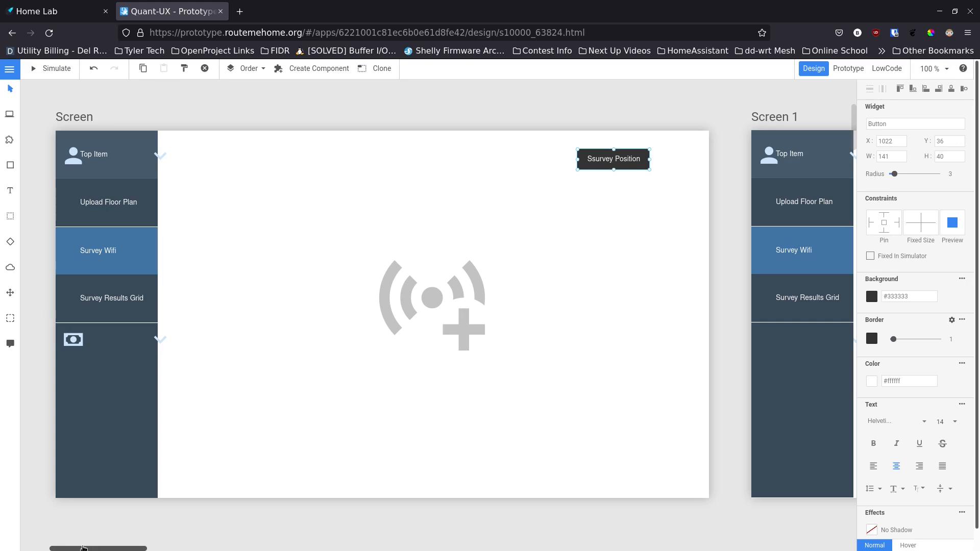
pyautogui.moveTo(88, 550); pyautogui.dragTo(145, 550)
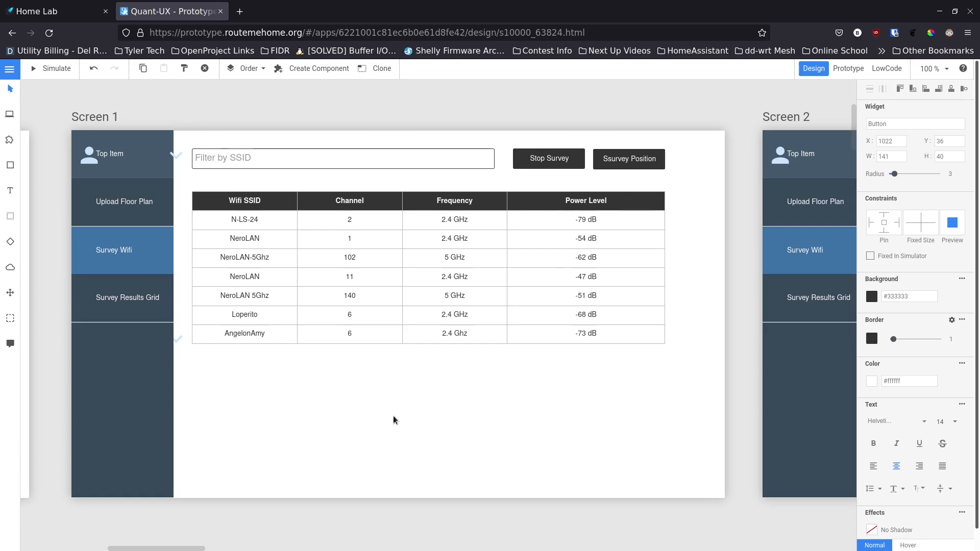
# Step: Go back to the prototype overview and review its Test setup and Dashboard results
pyautogui.click(11, 73)
pyautogui.click(27, 232)
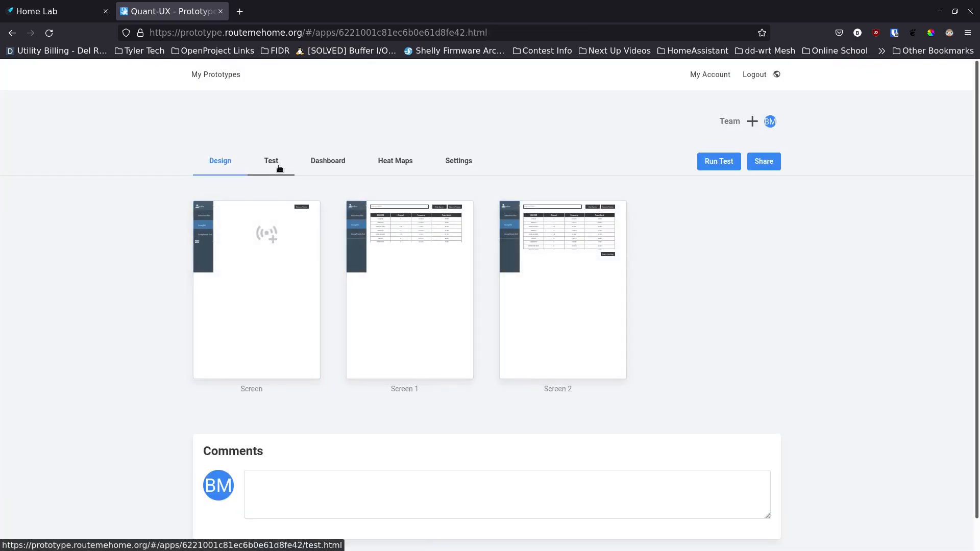
pyautogui.click(280, 169)
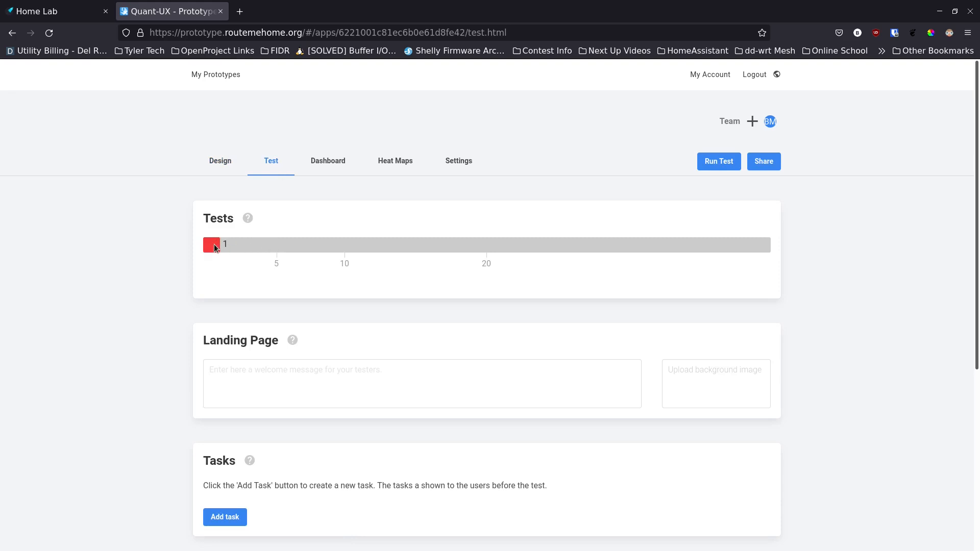
pyautogui.click(326, 162)
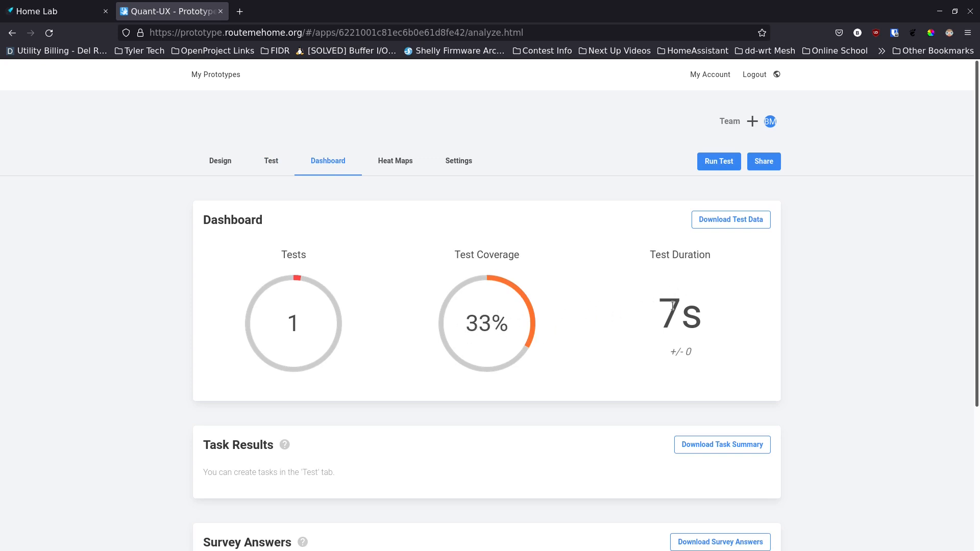
# Step: Look through the Heat Maps and Settings pages, then return to the Design screen overview
pyautogui.click(418, 164)
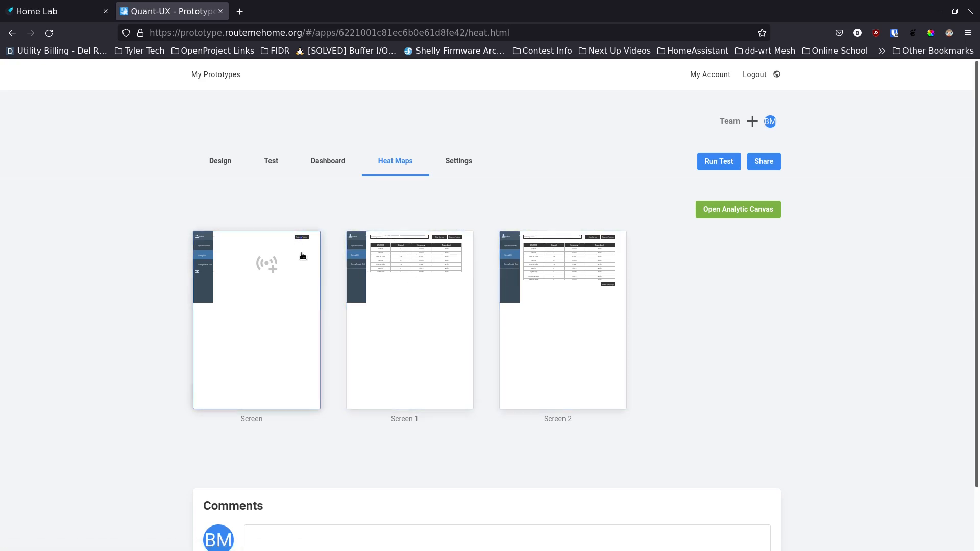
pyautogui.click(462, 168)
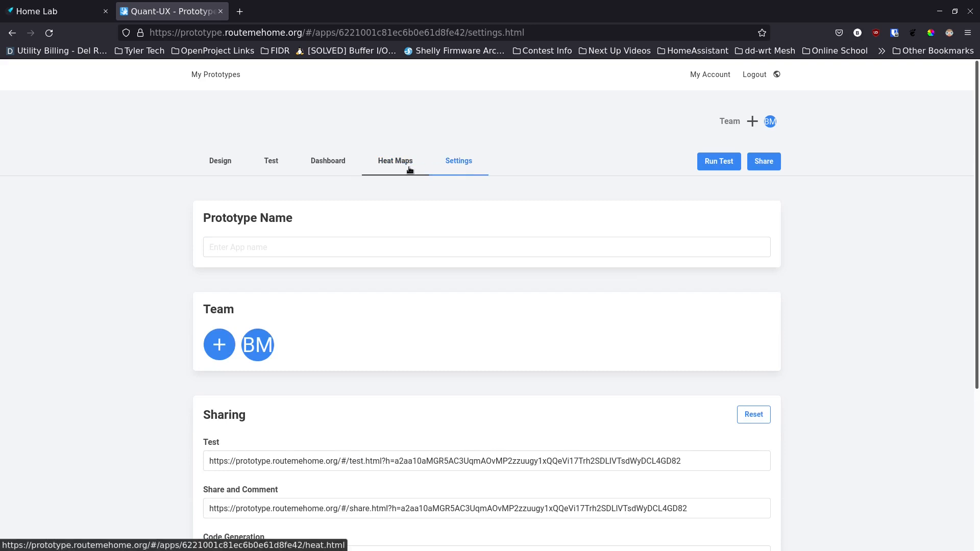
pyautogui.click(409, 163)
pyautogui.click(221, 162)
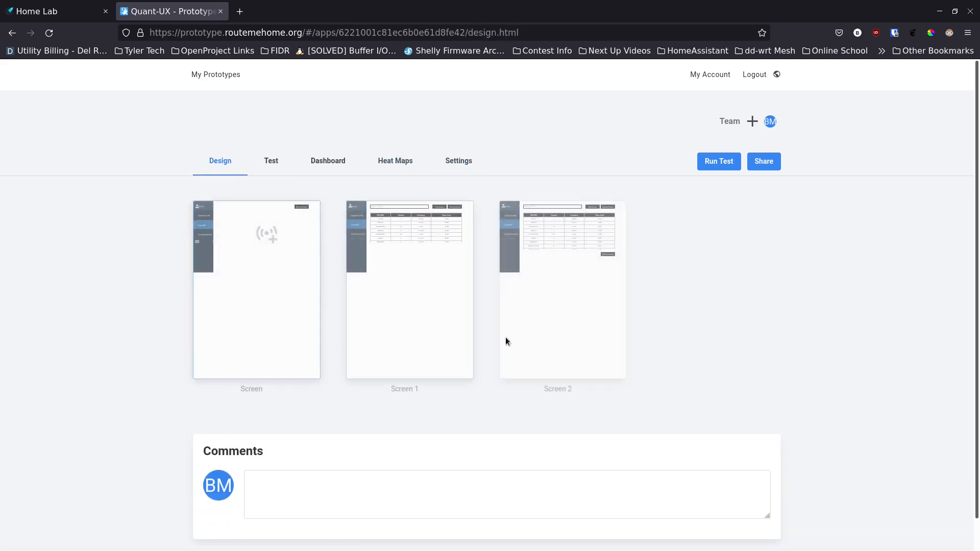